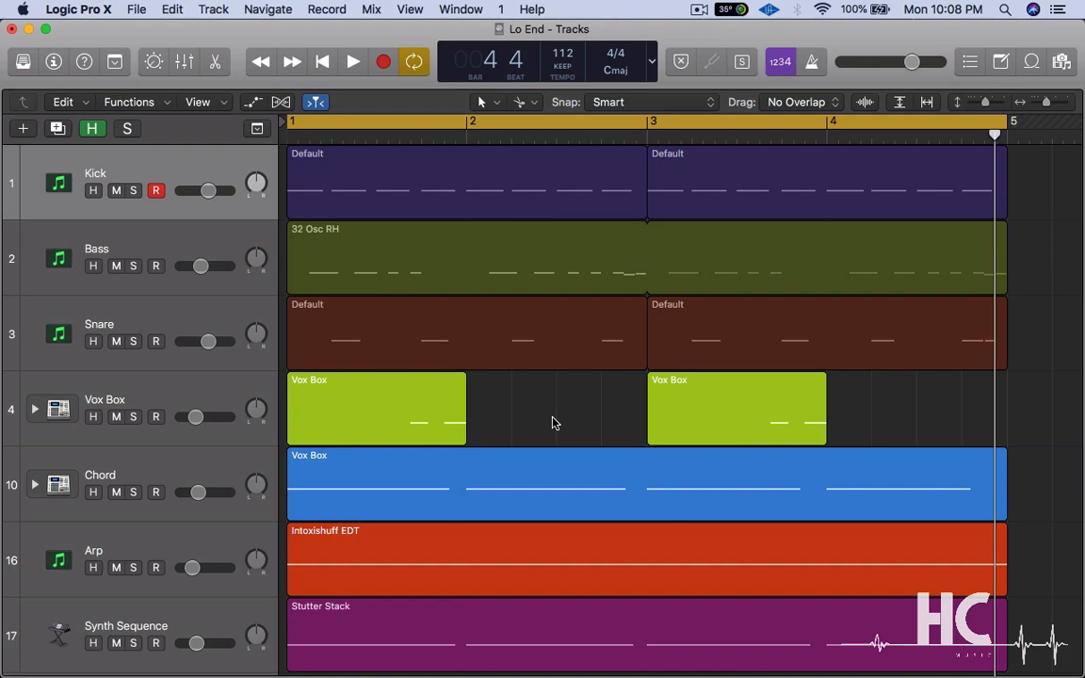
Play the full arrangement loop with every track sounding, and stop playback
key(space)
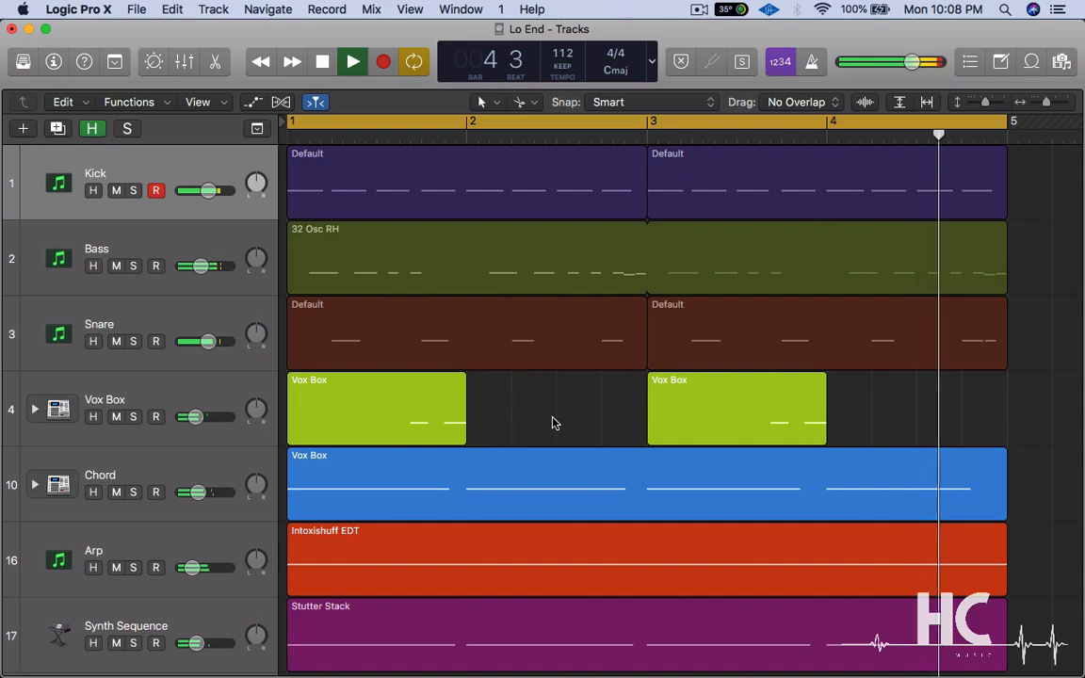
key(space)
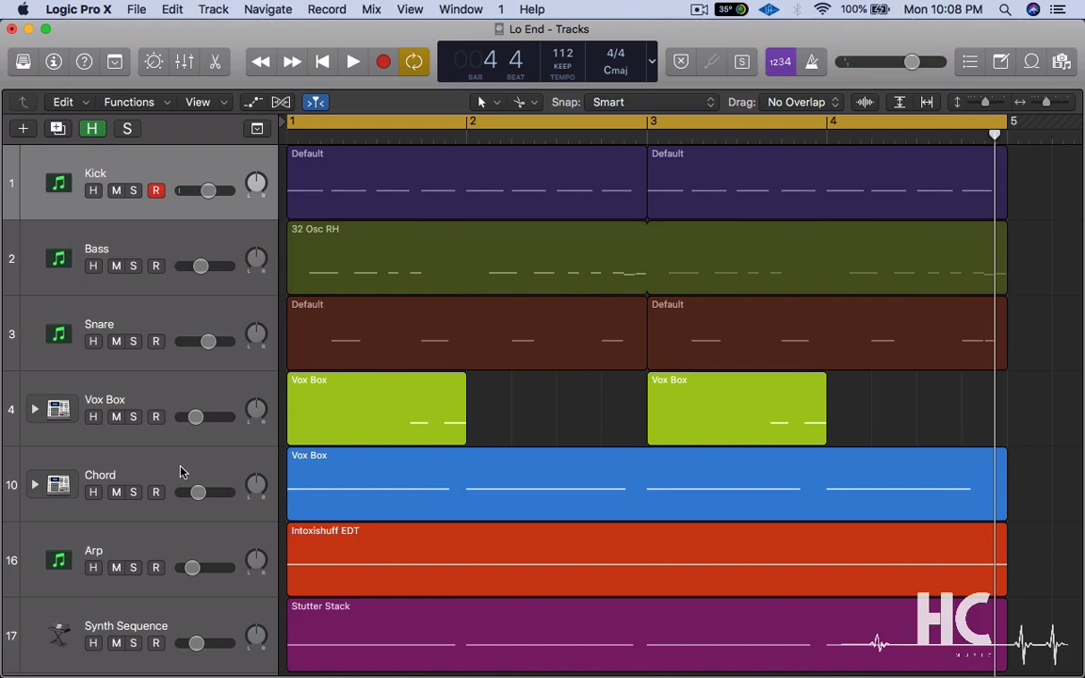
Play the loop, cumulatively soloing Kick, Bass, Snare, Vox Box, Chord, Arp and Synth Sequence, then stop playback and clear all solos
click(134, 190)
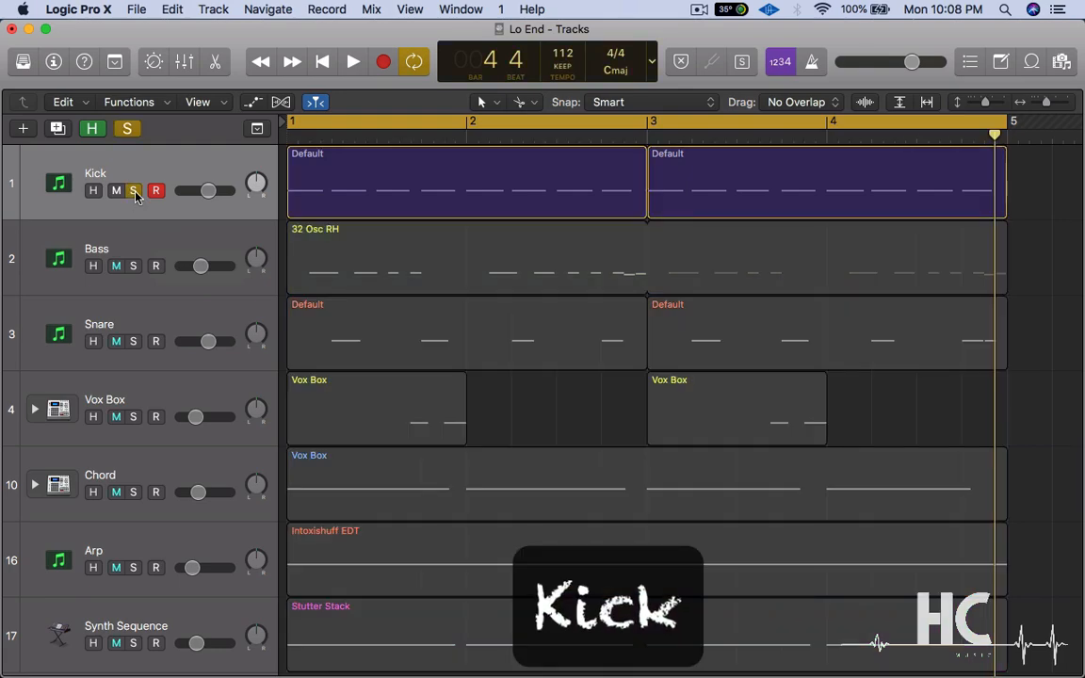
key(space)
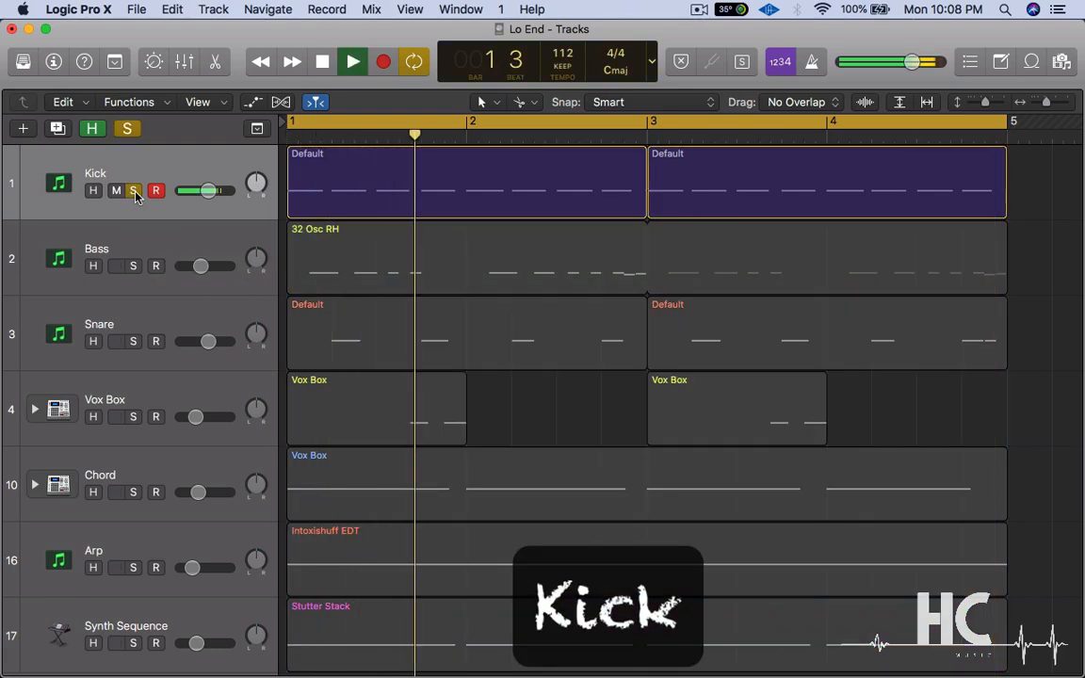
click(133, 266)
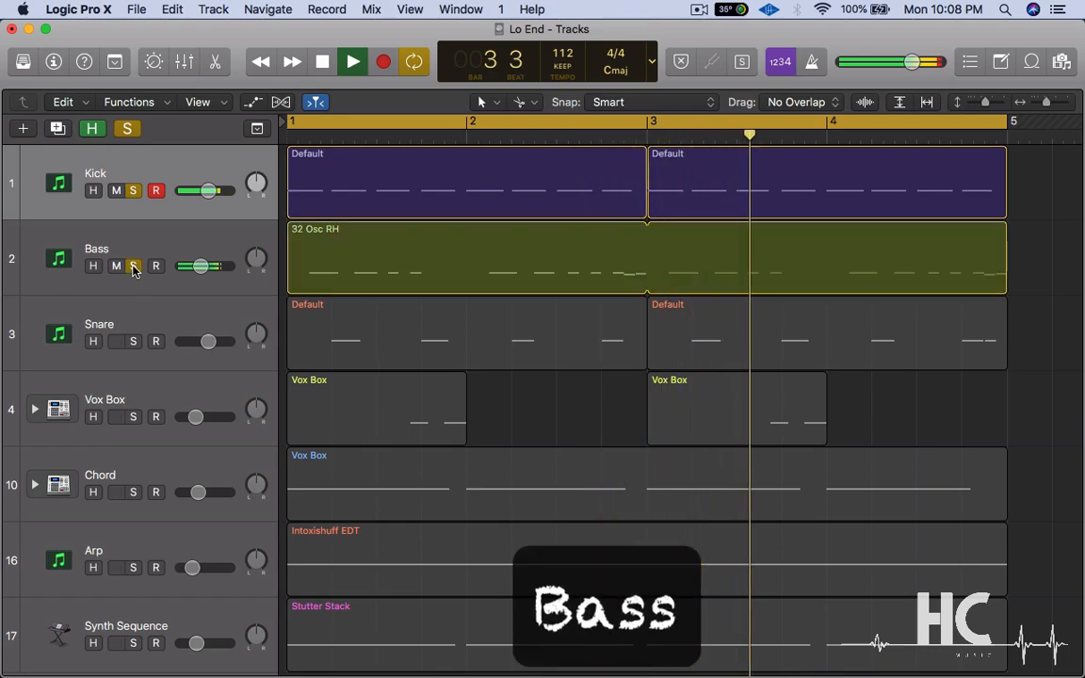
click(132, 343)
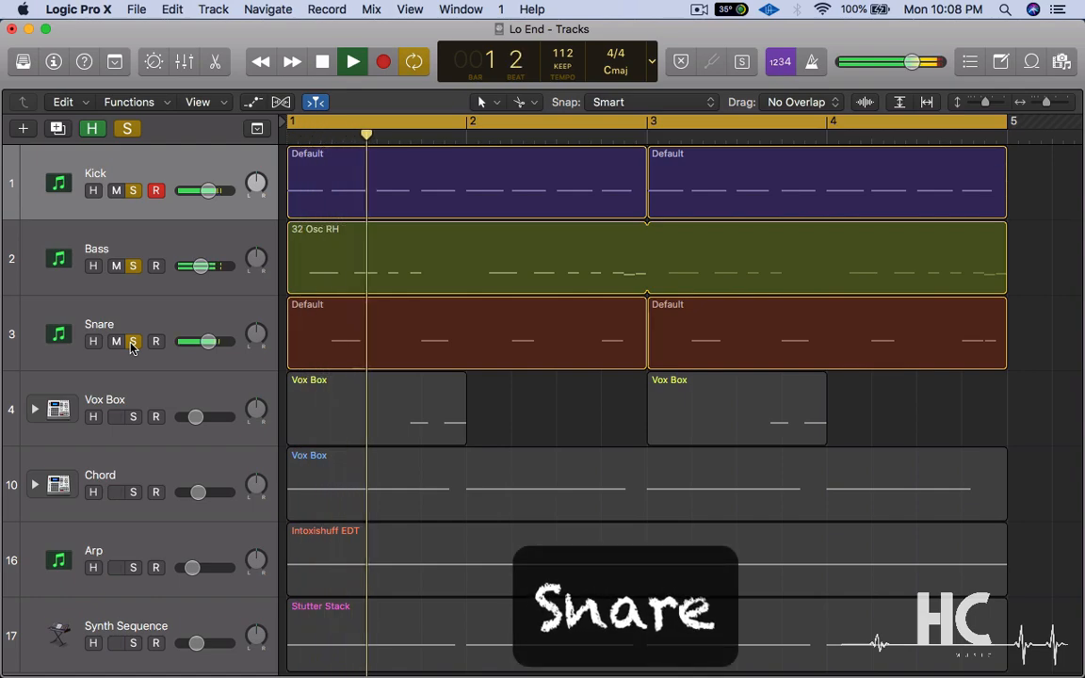
click(134, 417)
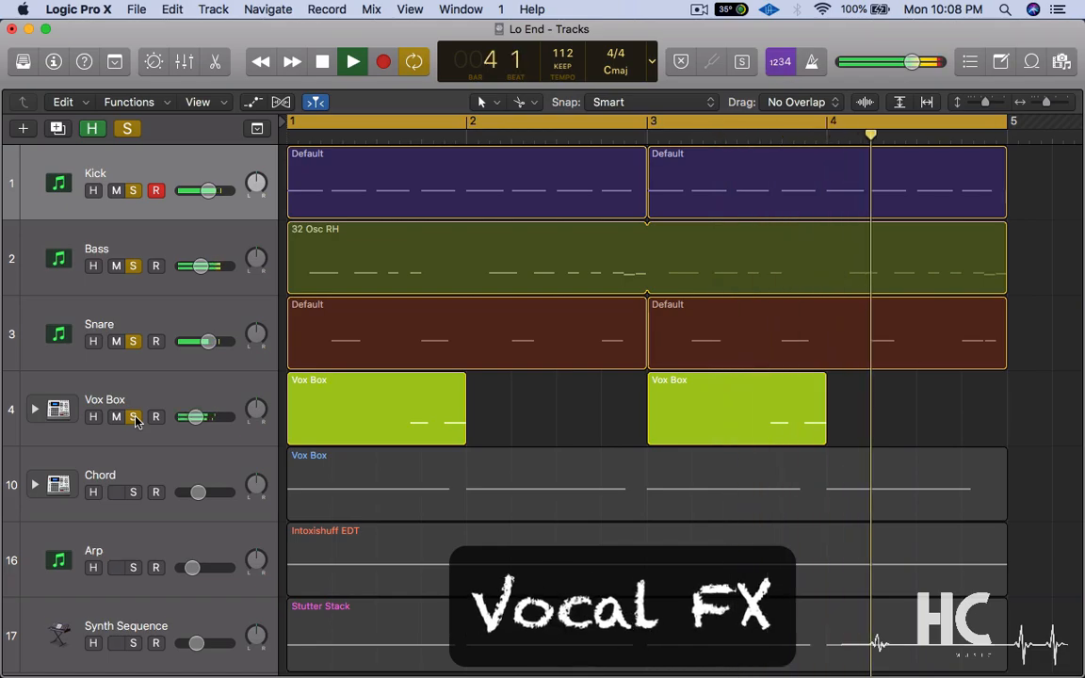
click(133, 491)
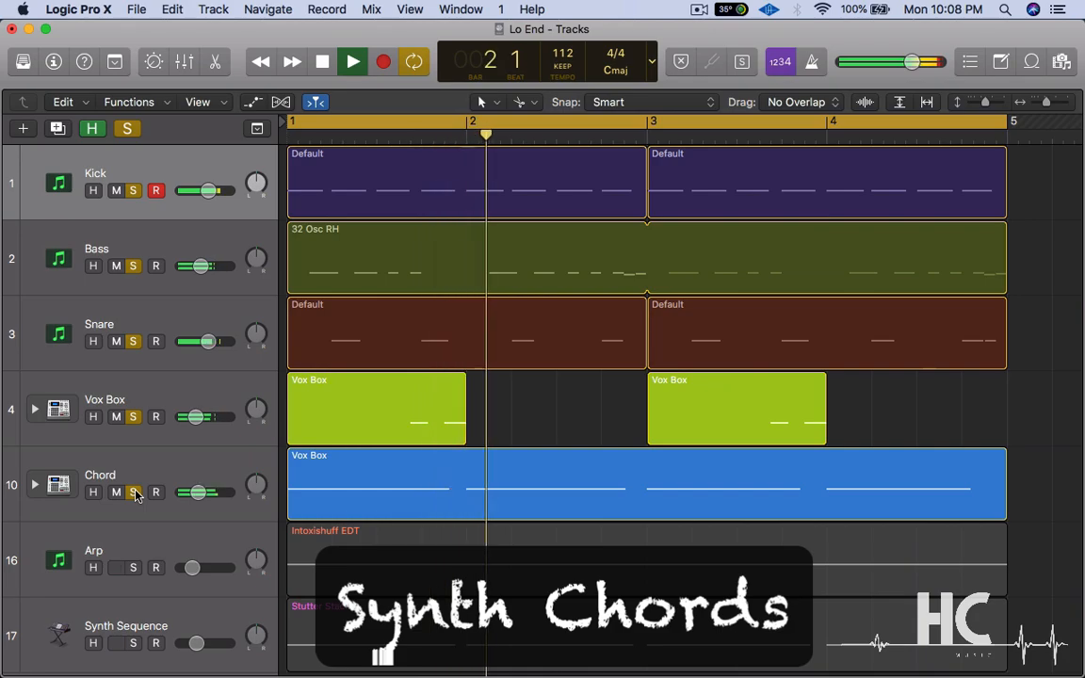
click(135, 568)
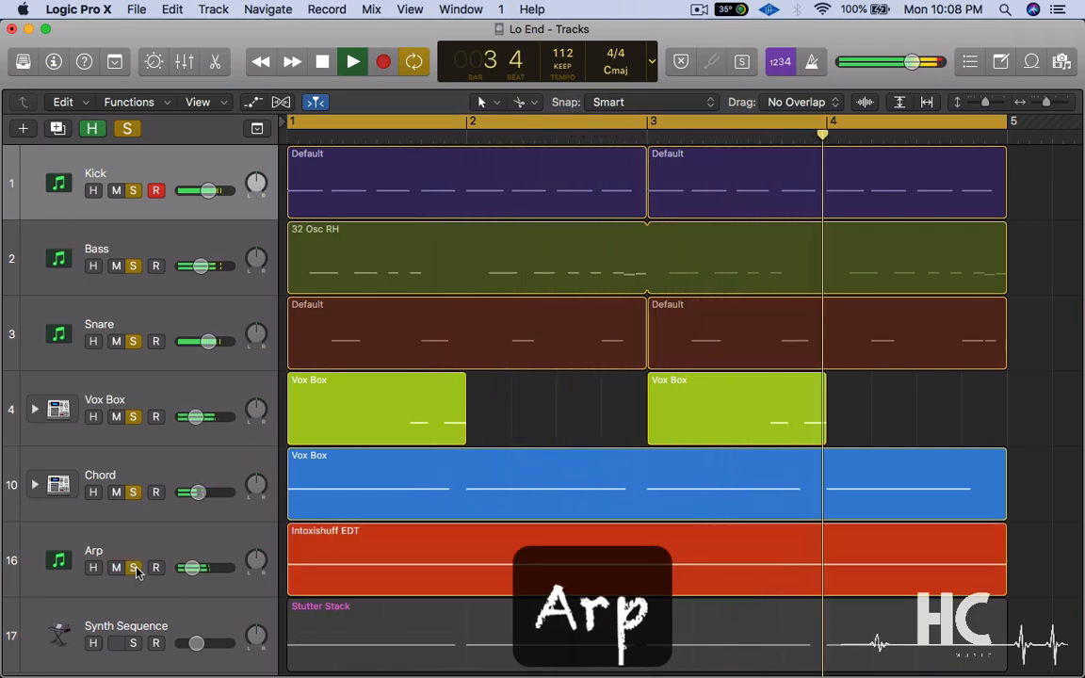
click(133, 643)
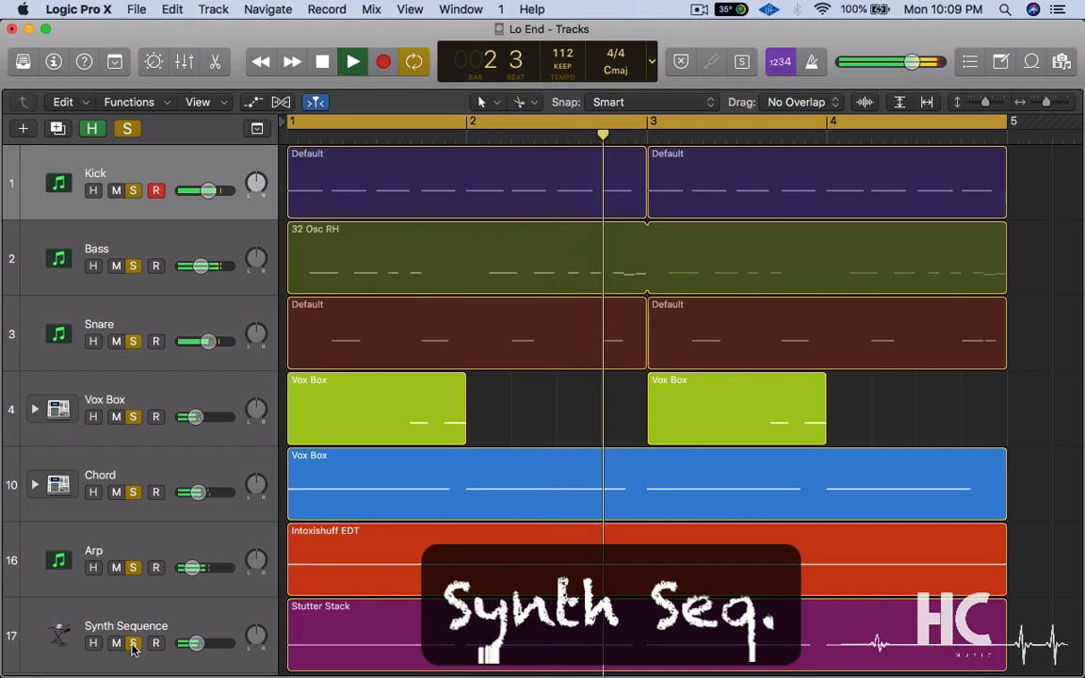
key(space)
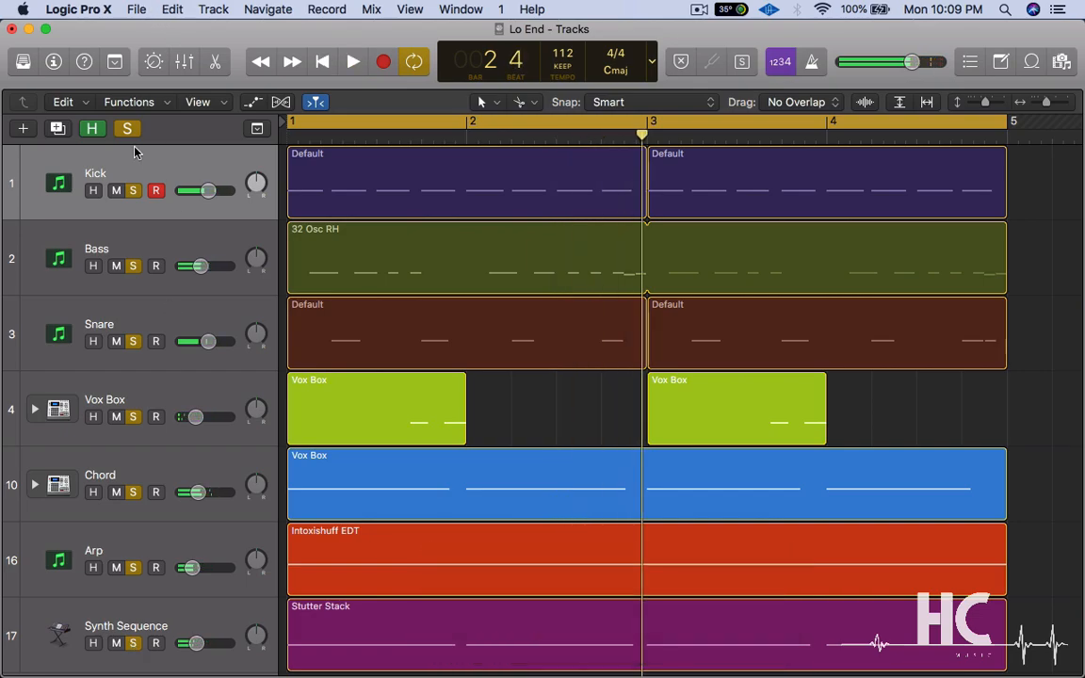
click(128, 130)
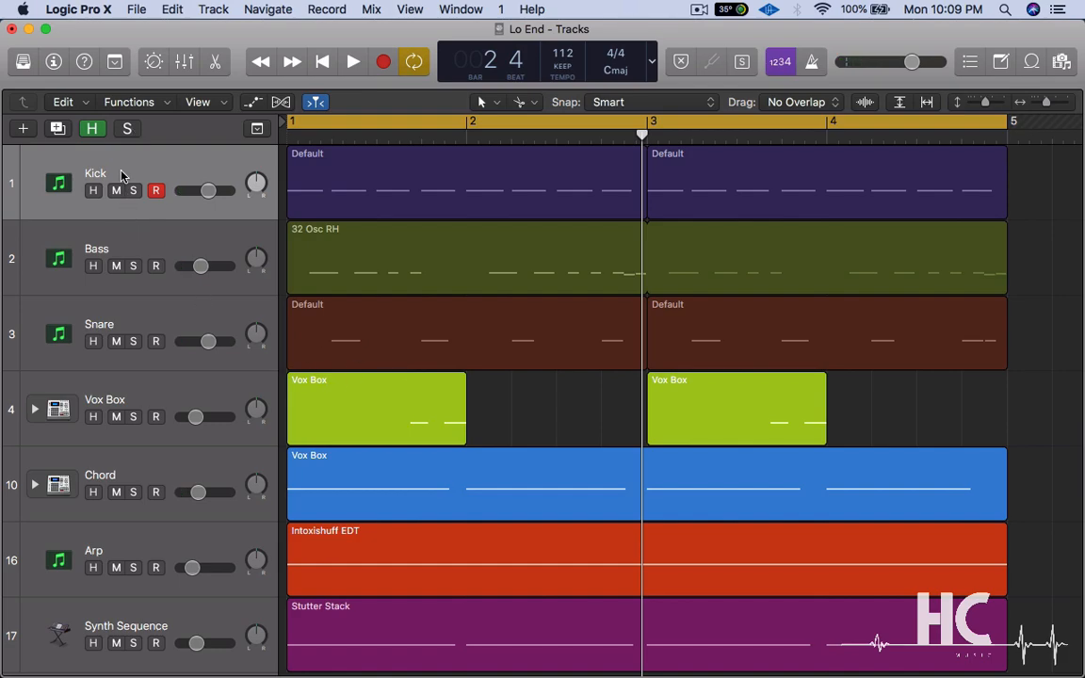
Select and solo the Kick track, and look at its Kick 2 instrument settings
click(137, 234)
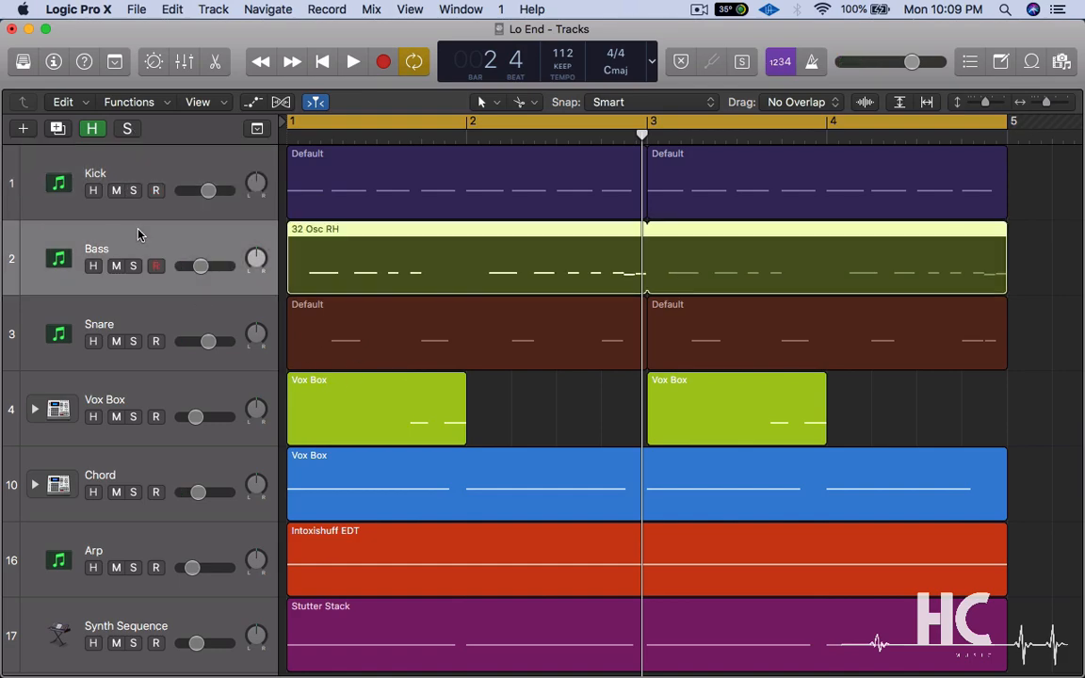
click(151, 173)
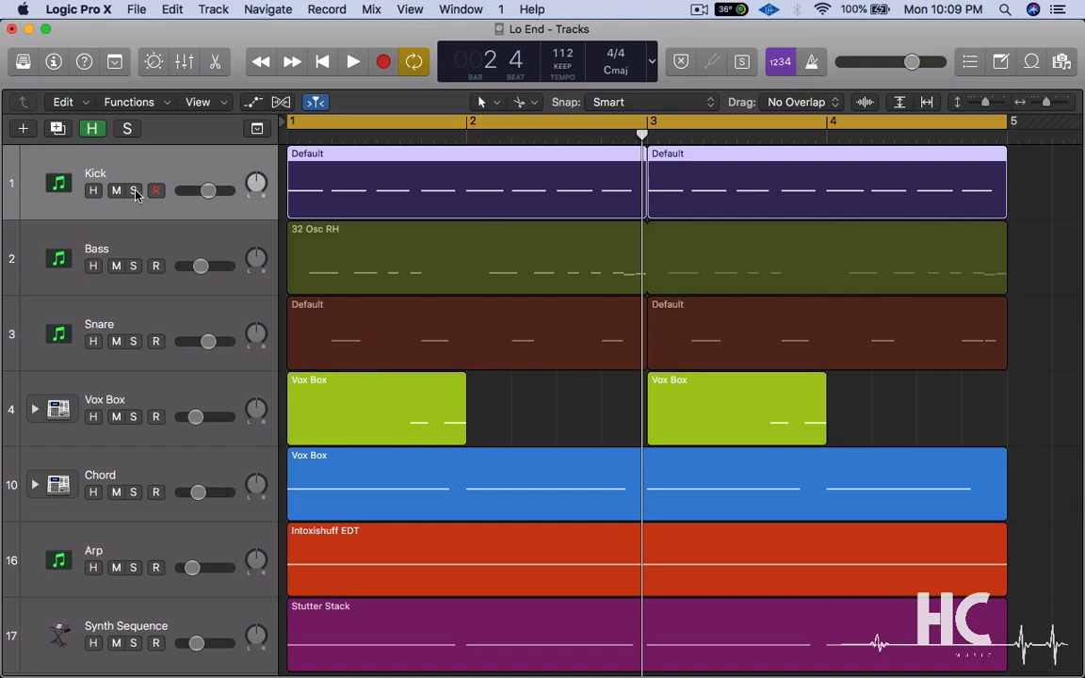
click(134, 191)
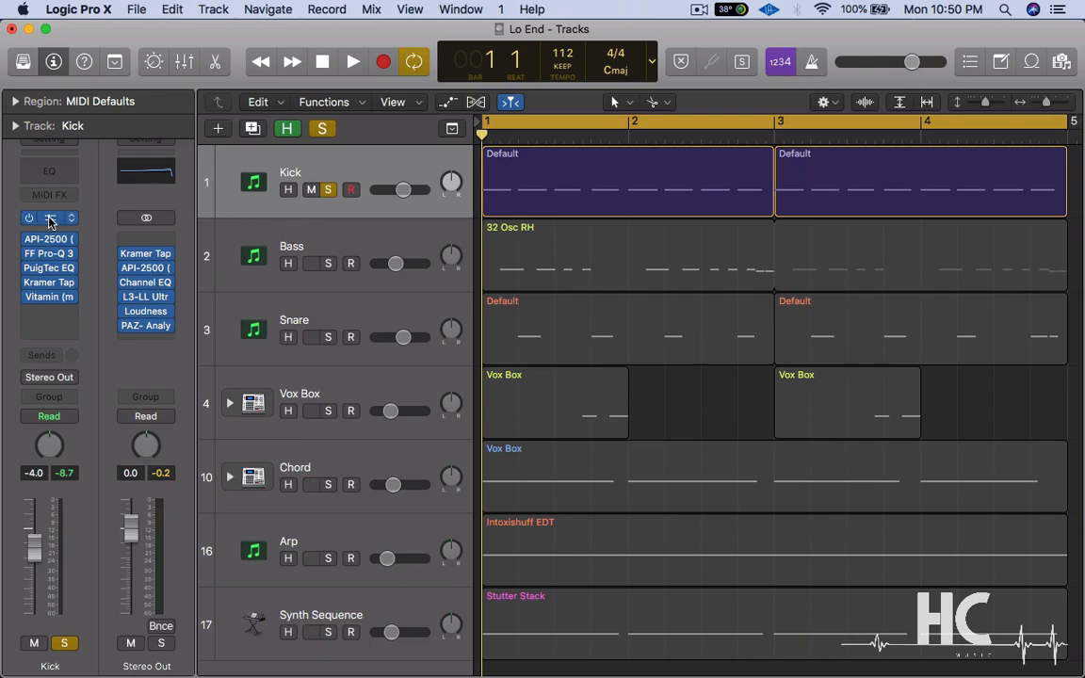
click(51, 222)
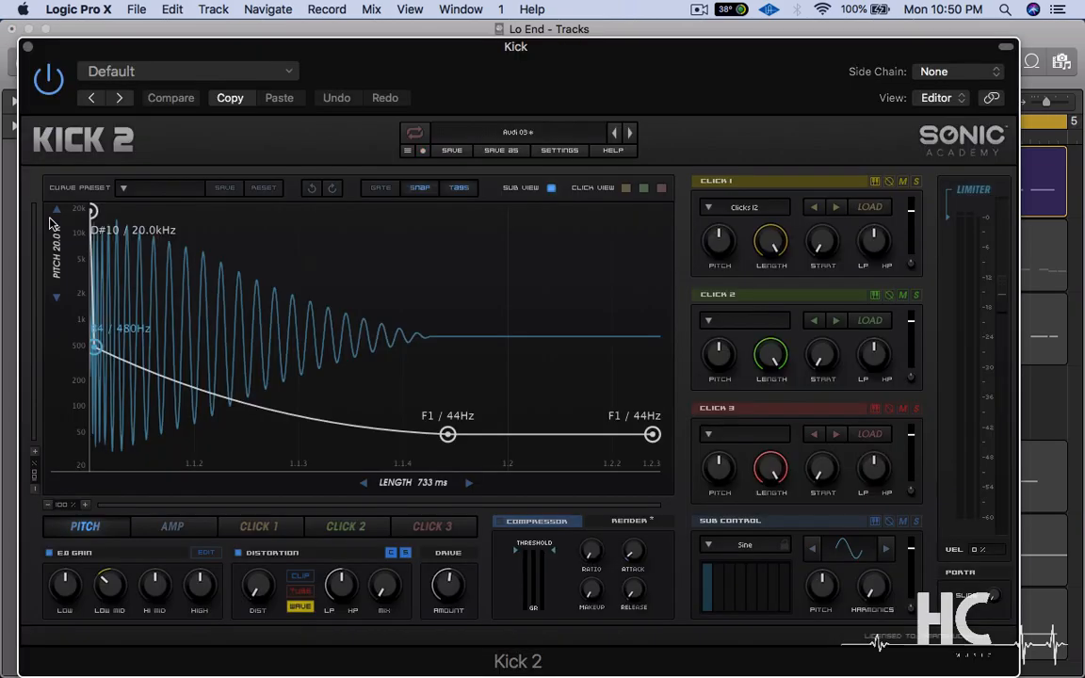
click(28, 46)
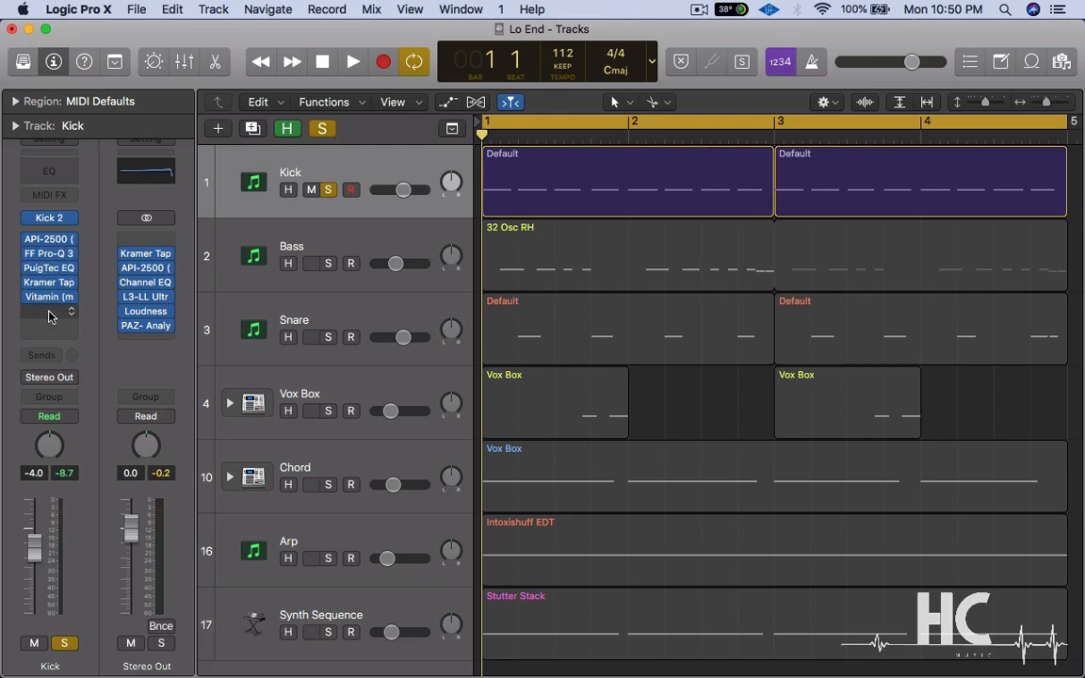
Examine the compressor settings of the API-2500 plug-in on the Kick track and close its window
click(50, 240)
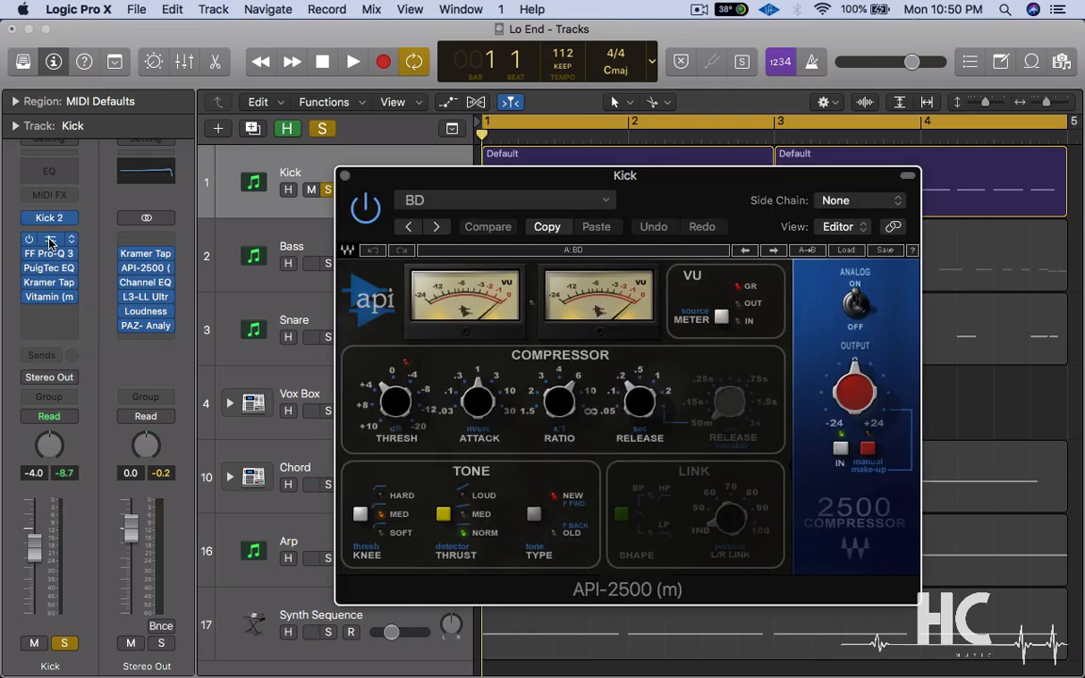
drag(511, 181, 539, 166)
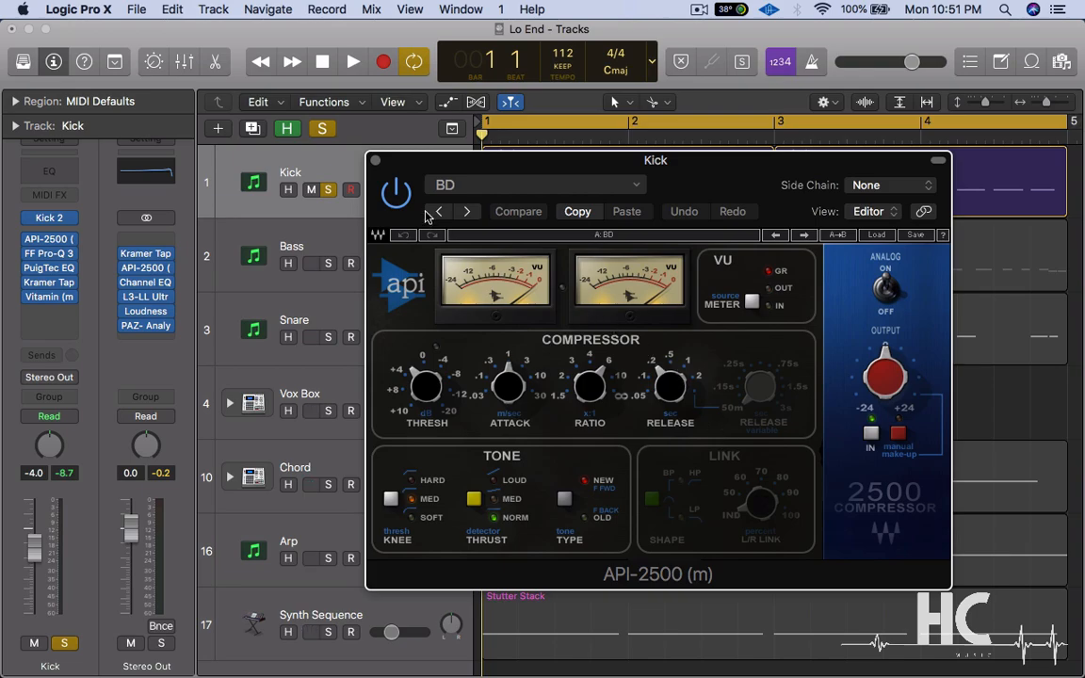
click(376, 161)
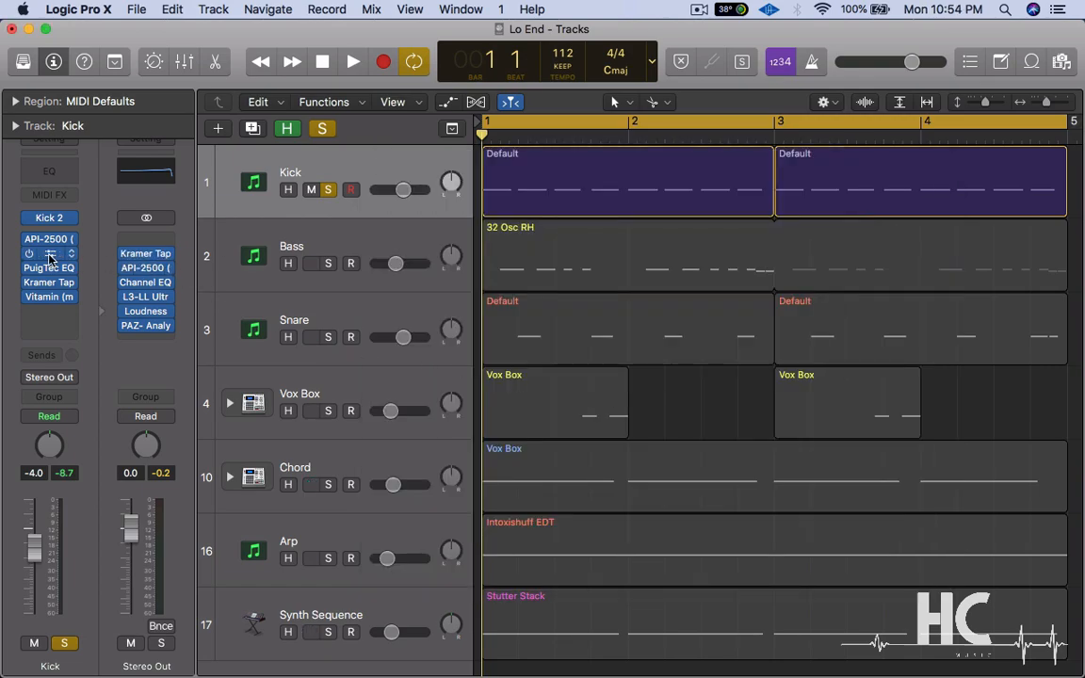
Inspect the low-cut filter and boost bands of the Kick track's FF Pro-Q 3 equalizer
click(50, 257)
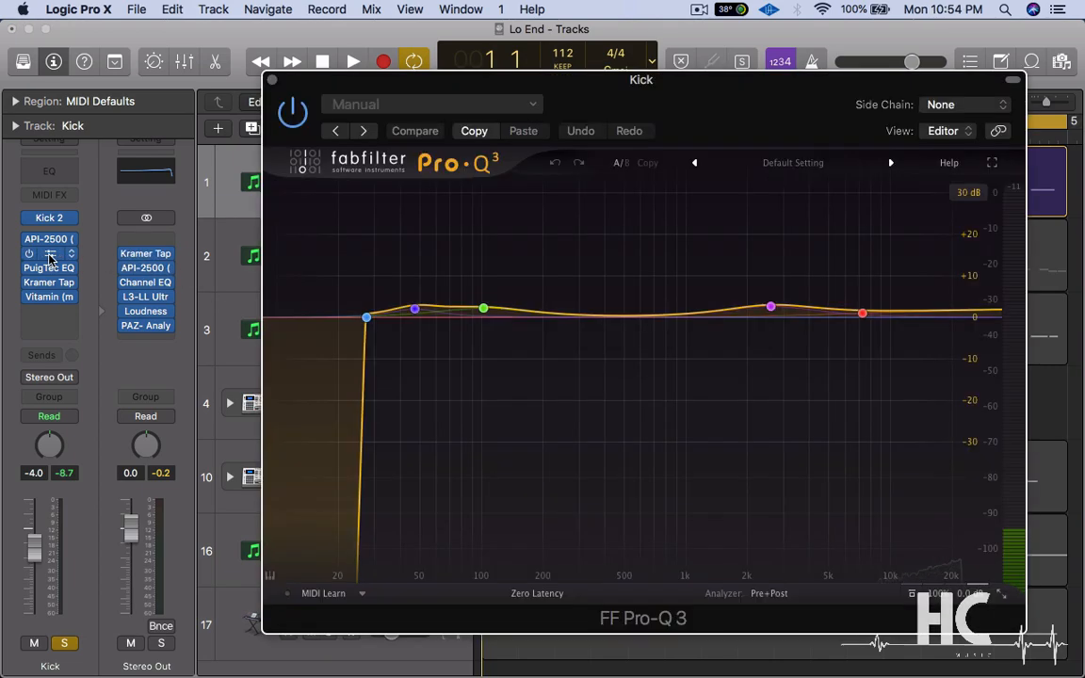
mouse_move(367, 318)
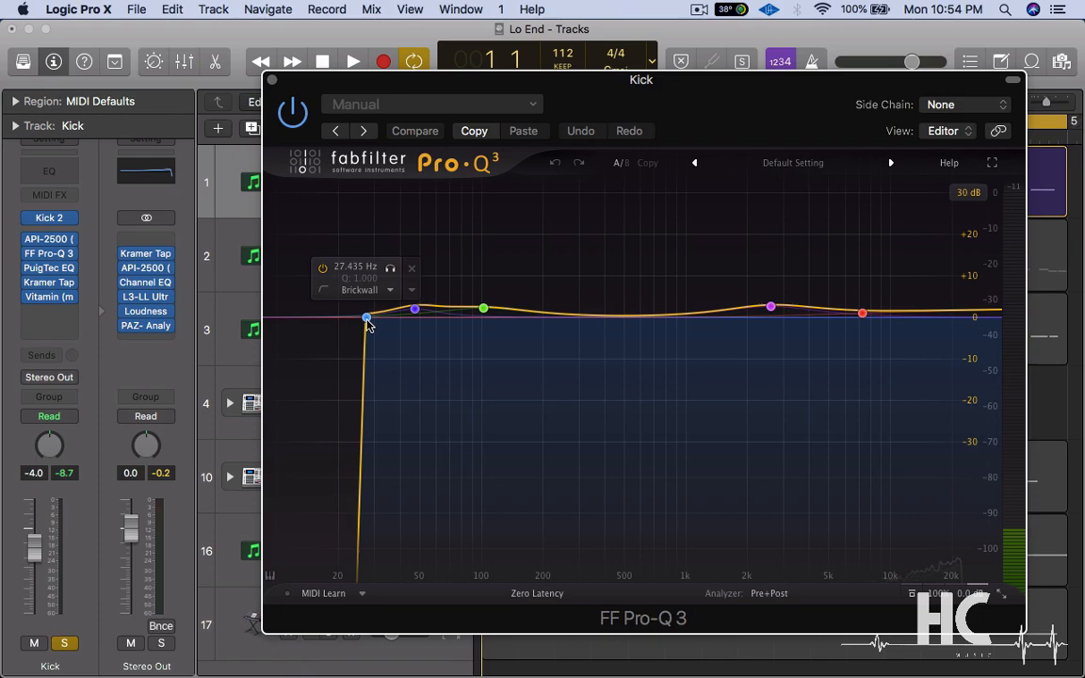
mouse_move(416, 314)
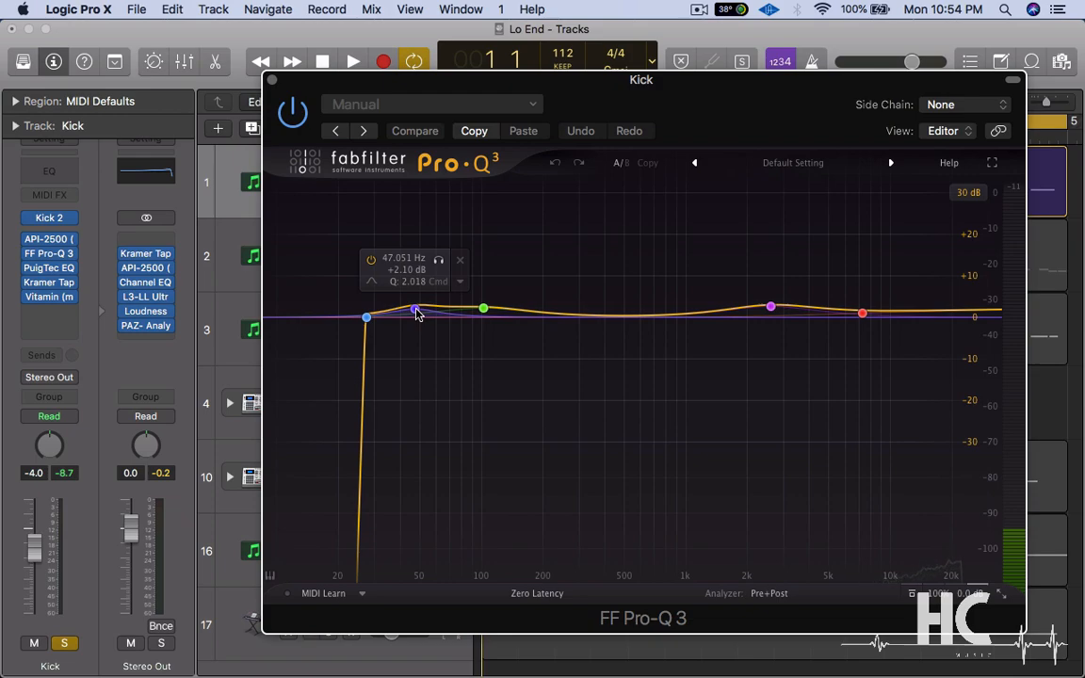
mouse_move(484, 312)
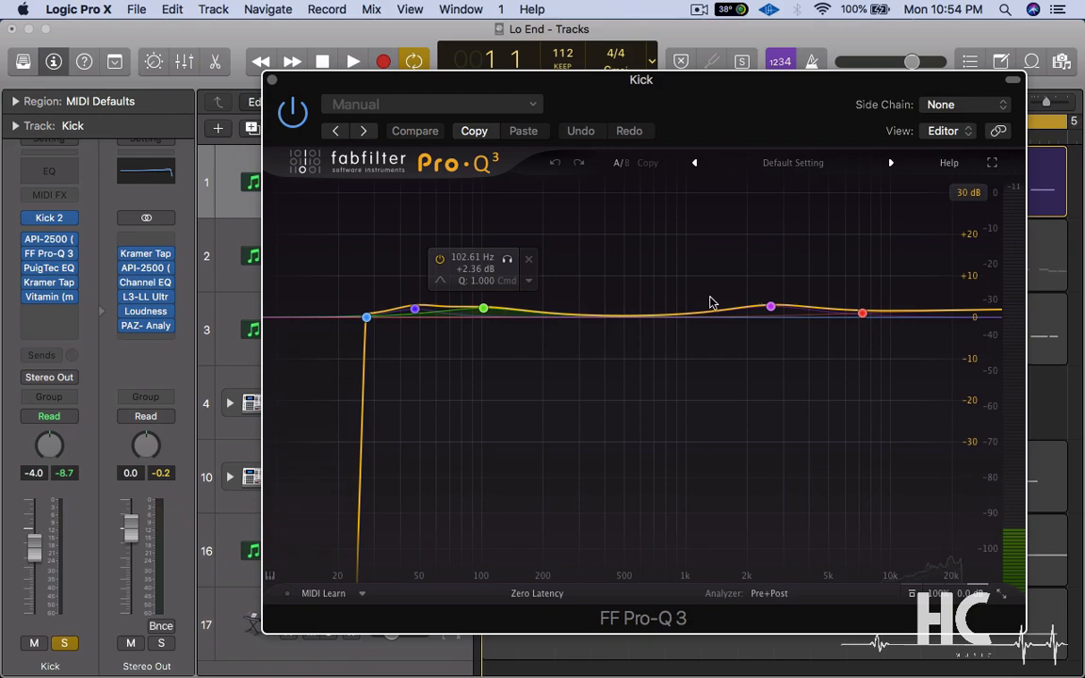
mouse_move(771, 311)
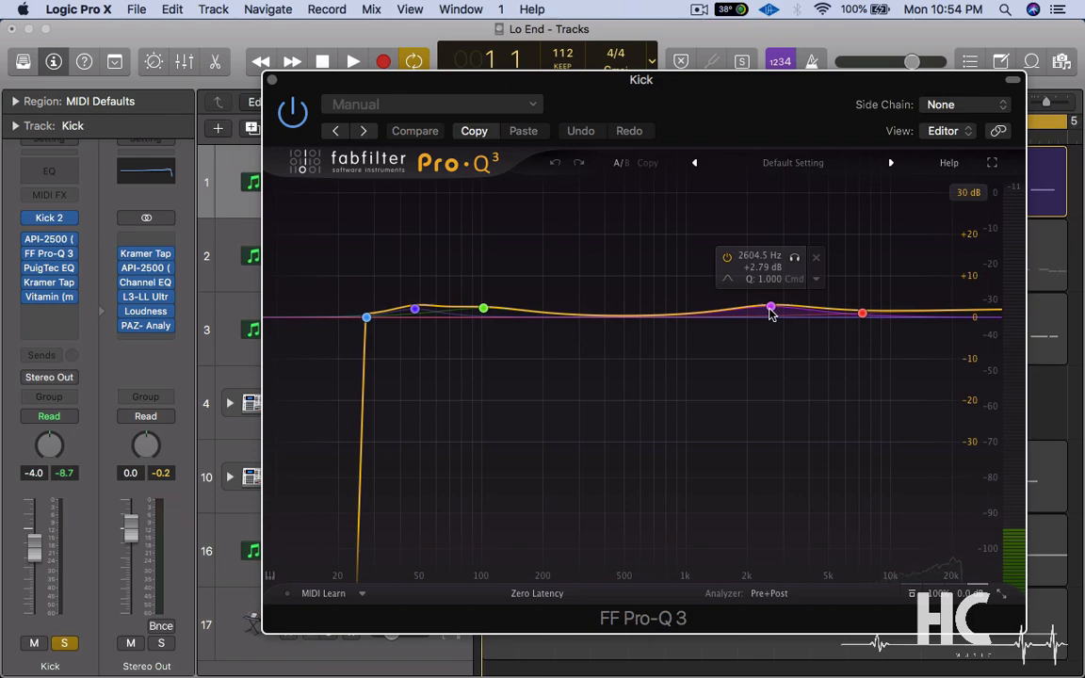
mouse_move(859, 316)
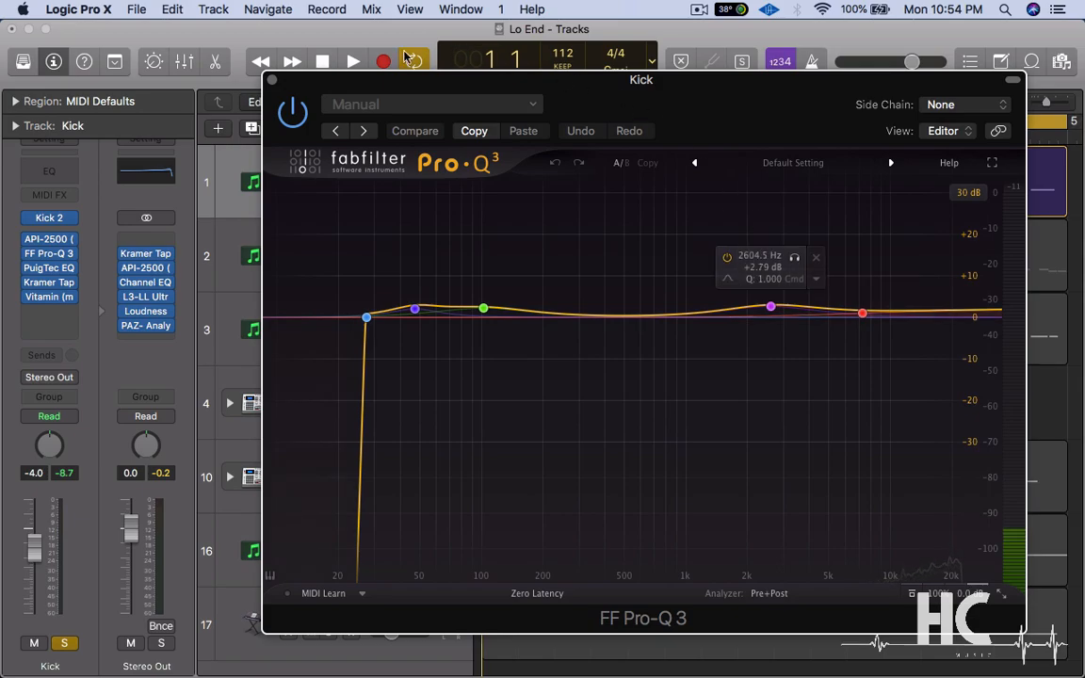
click(272, 80)
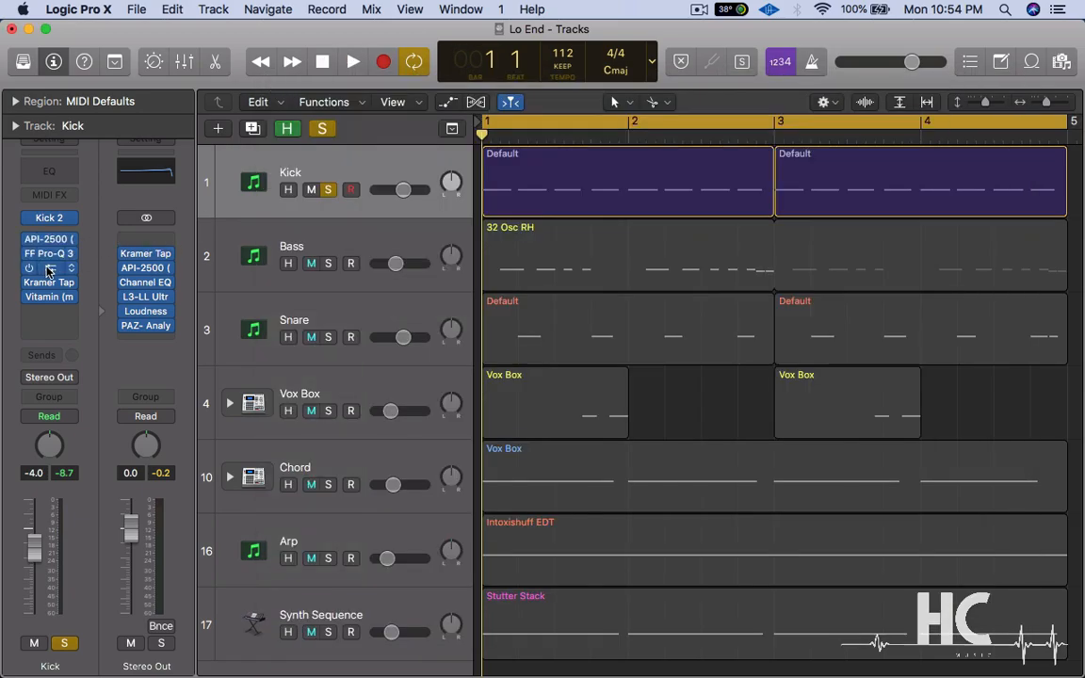
Examine the low- and high-frequency boost settings of the Kick track's PuigTec EQP1A and close it
click(50, 268)
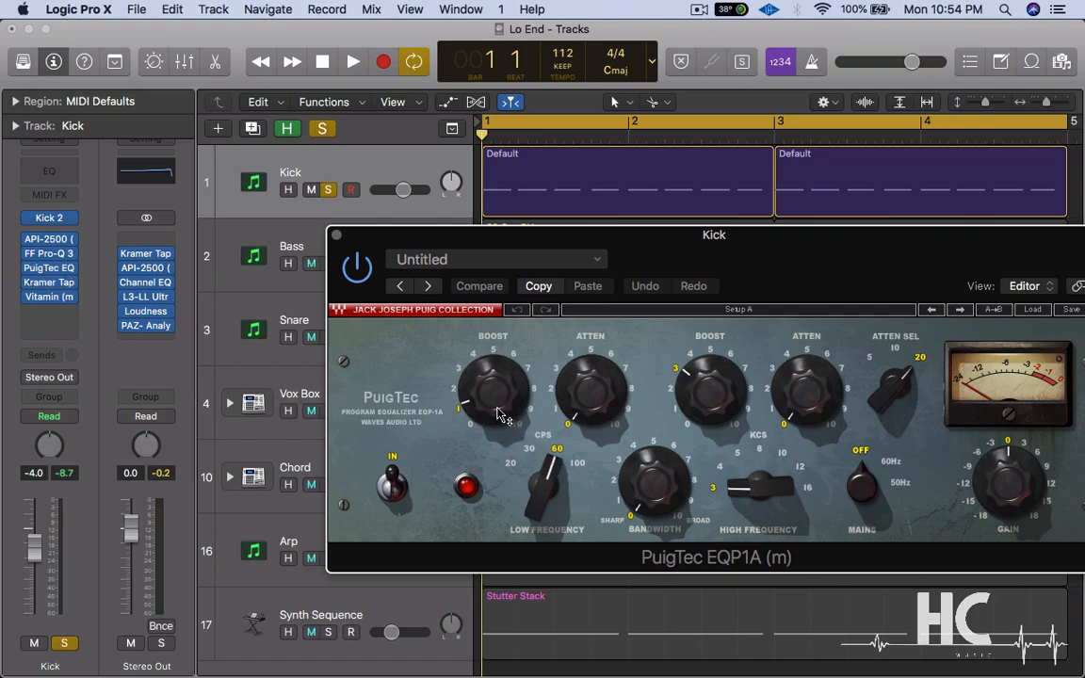
mouse_move(500, 414)
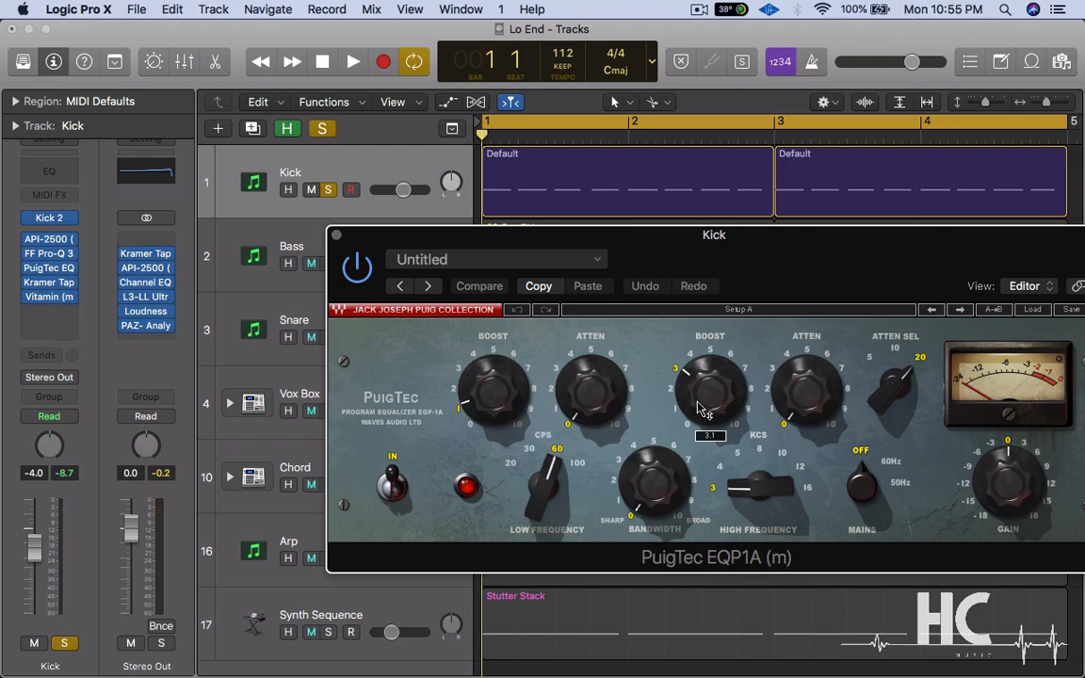
key(super+w)
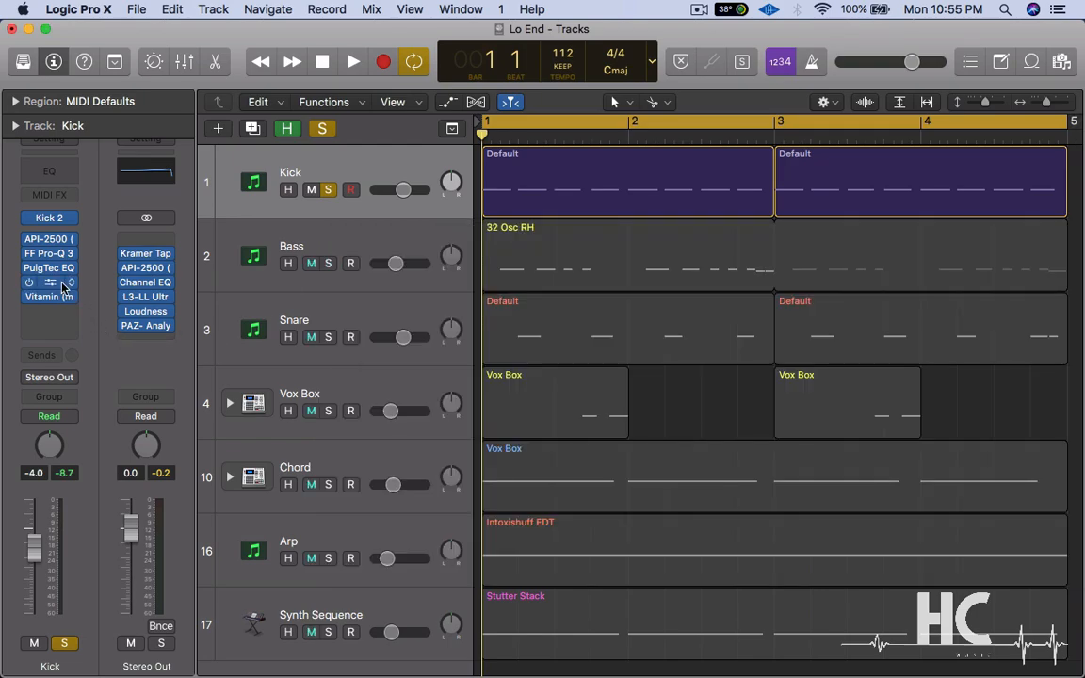
Look over the Kick track's Kramer Tape plug-in settings and open its Vitamin plug-in
click(50, 284)
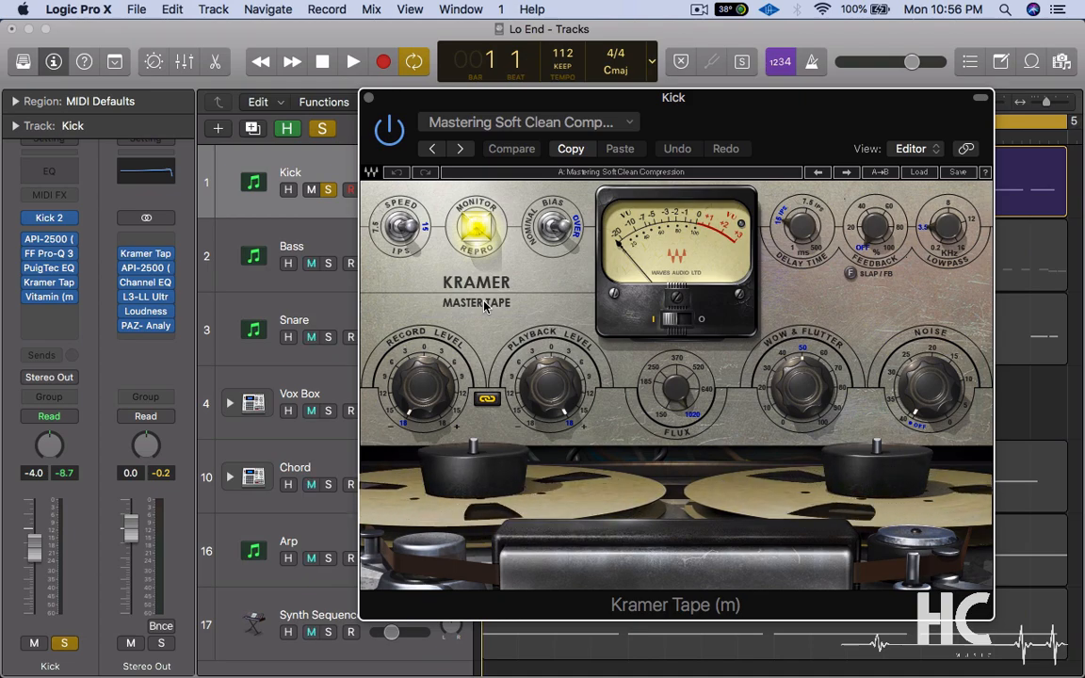
click(369, 97)
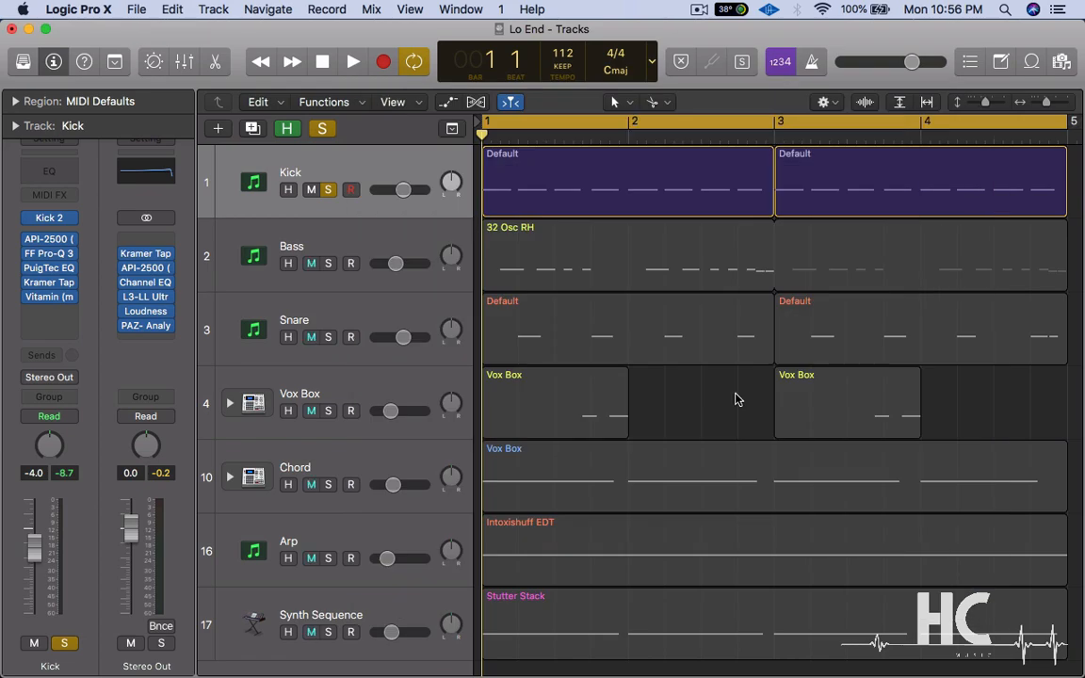
click(49, 297)
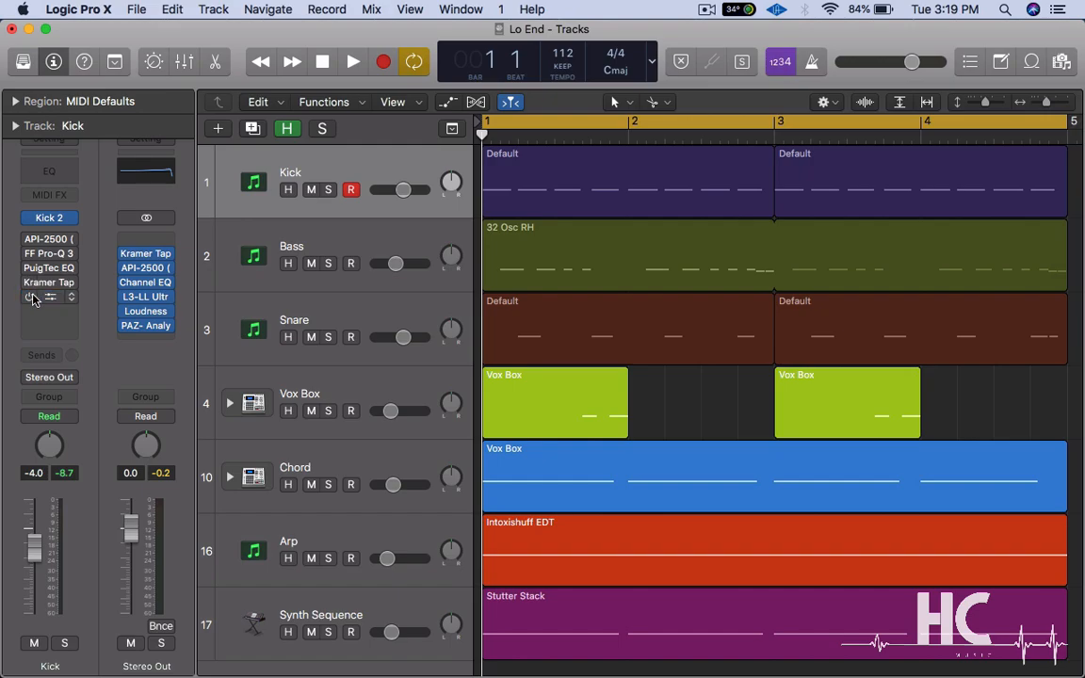
Solo the Kick track and play the loop with all its insert effects bypassed
click(328, 190)
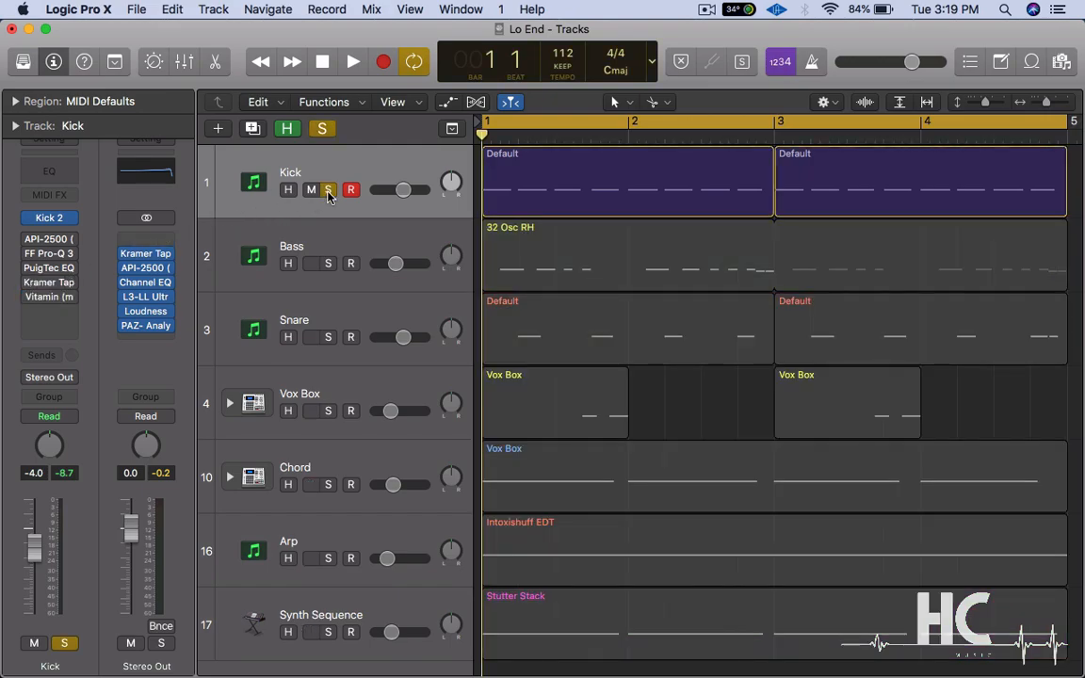
key(space)
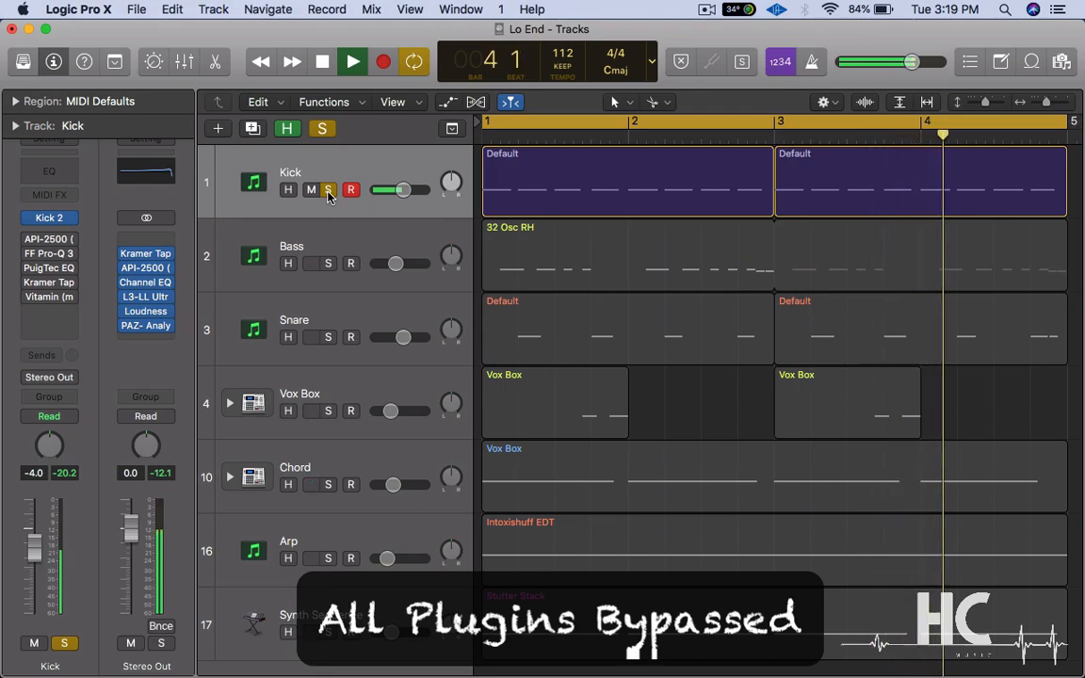
Reactivate all of the Kick track's insert effects, play the loop through the full chain, and stop playback
key(space)
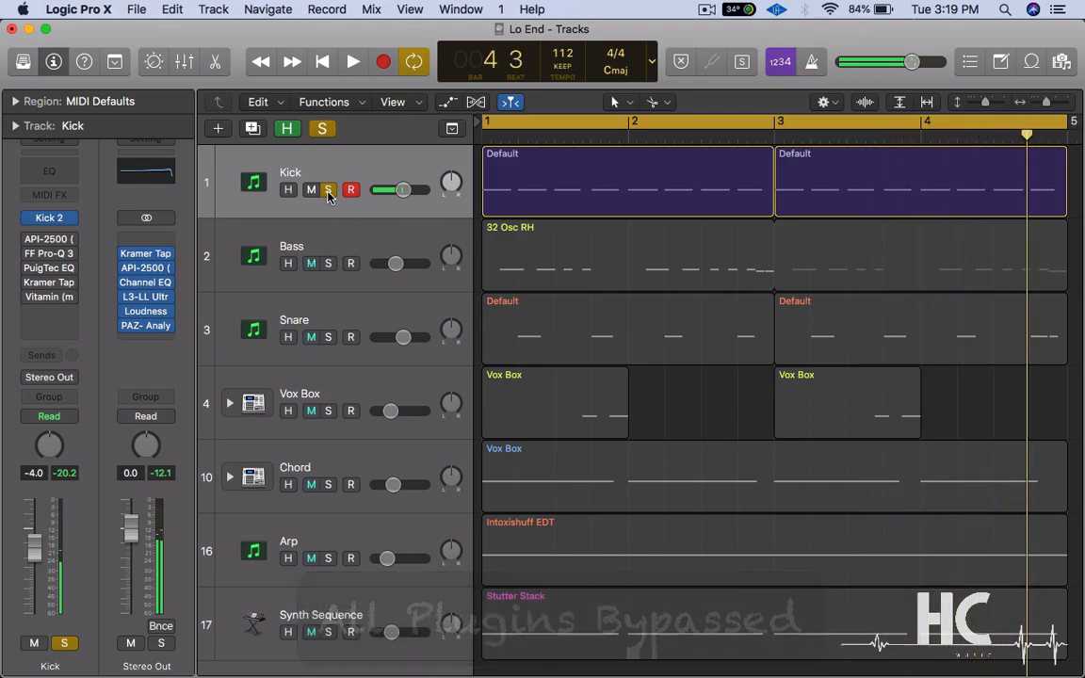
click(29, 241)
key(space)
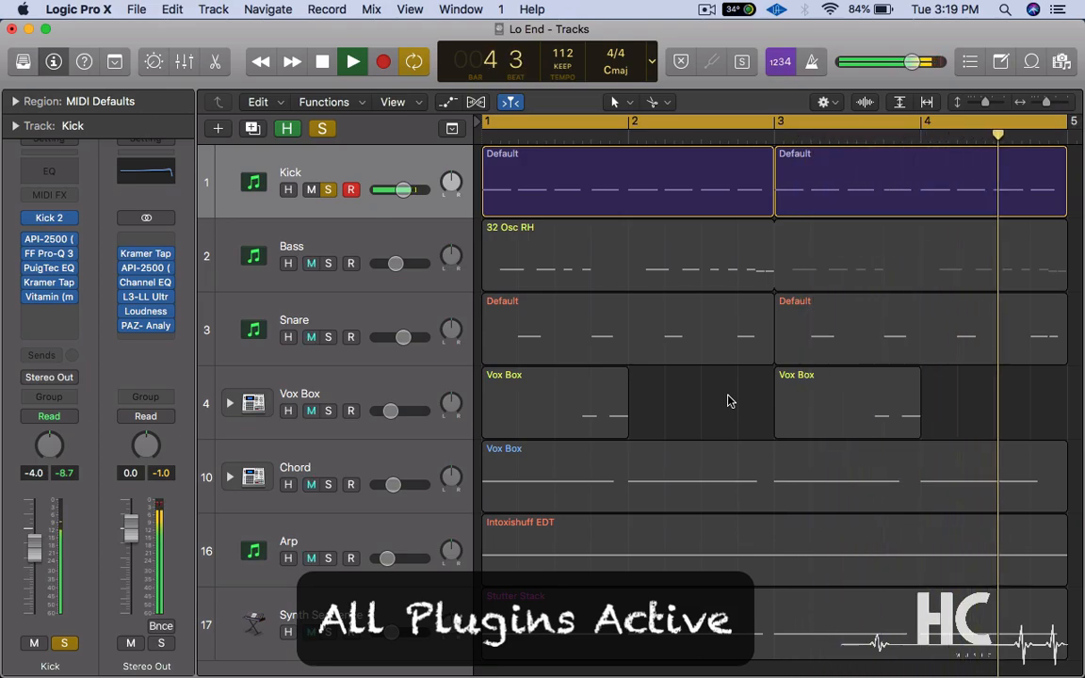
key(space)
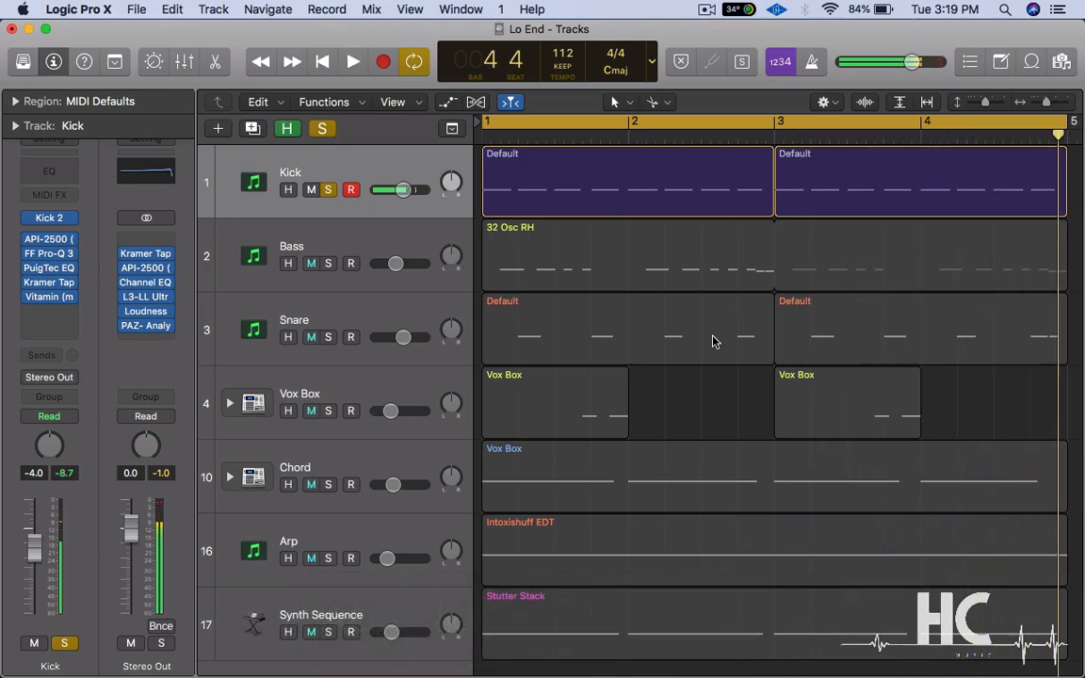
Solo the Kick track and compare its API-2500 compressor bypassed and active during playback, leaving it on and closing it
click(327, 191)
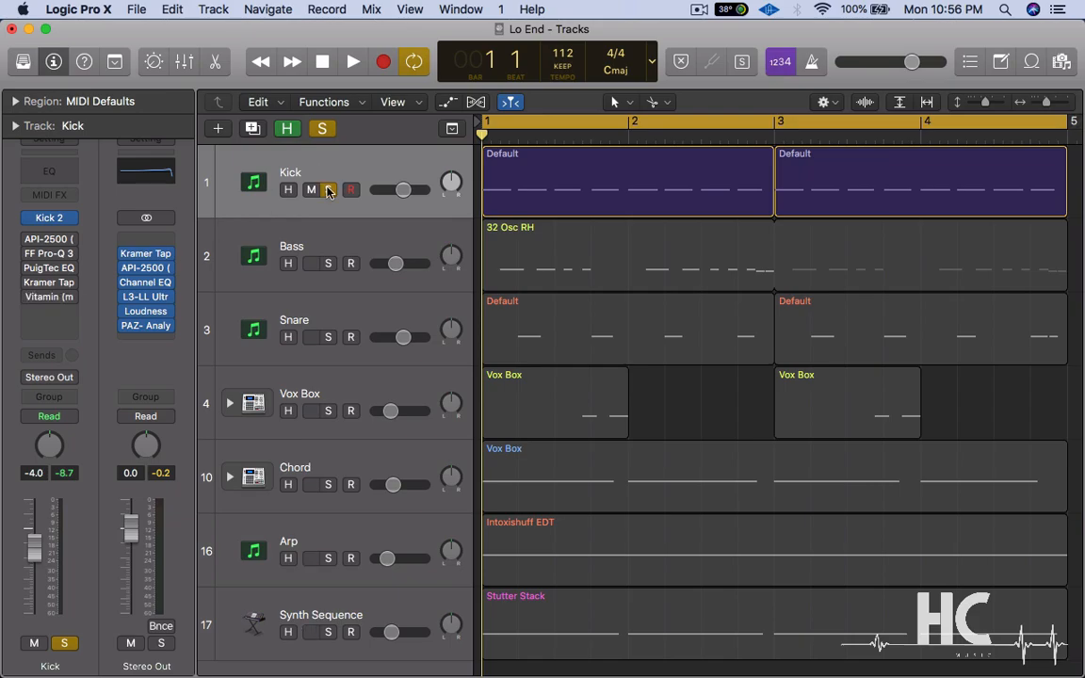
click(51, 242)
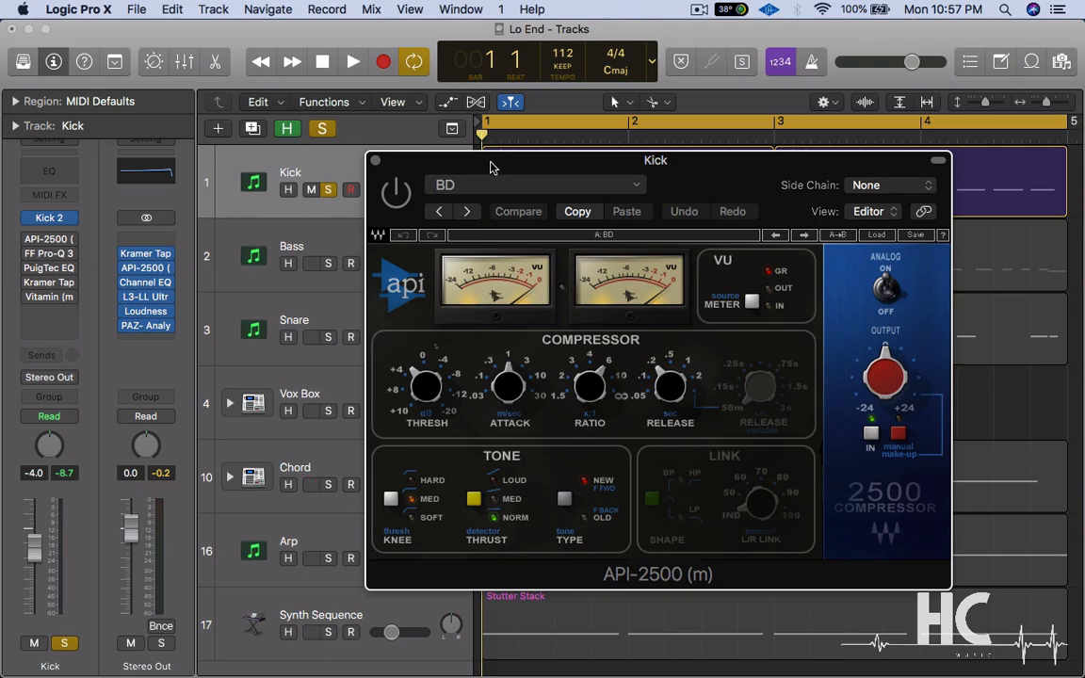
drag(489, 168, 513, 260)
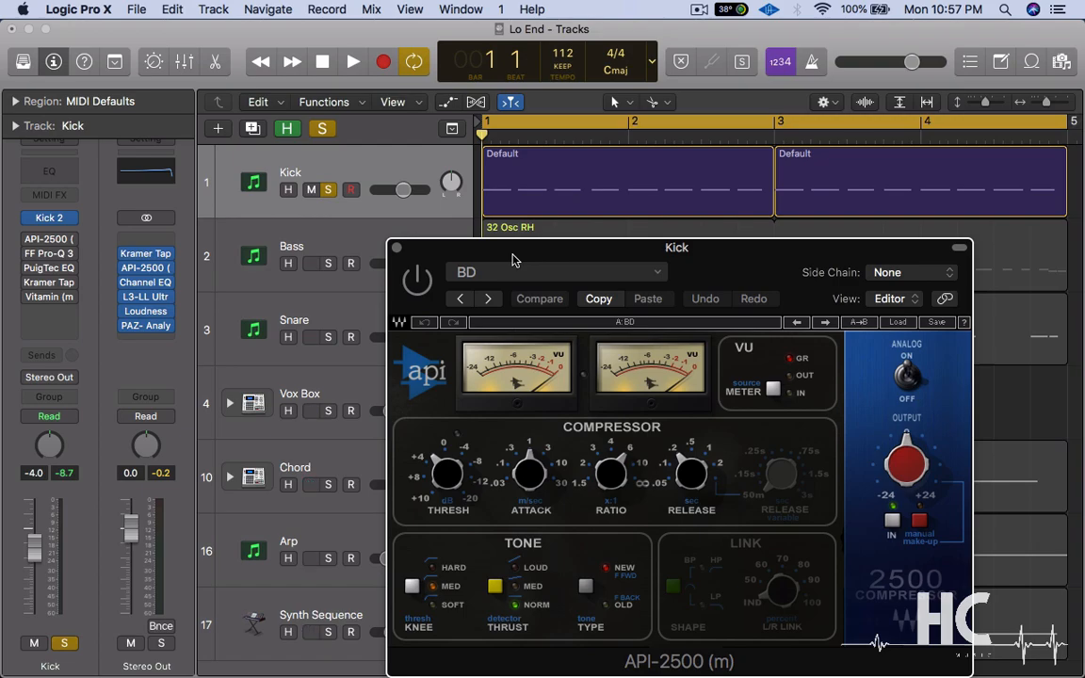
key(space)
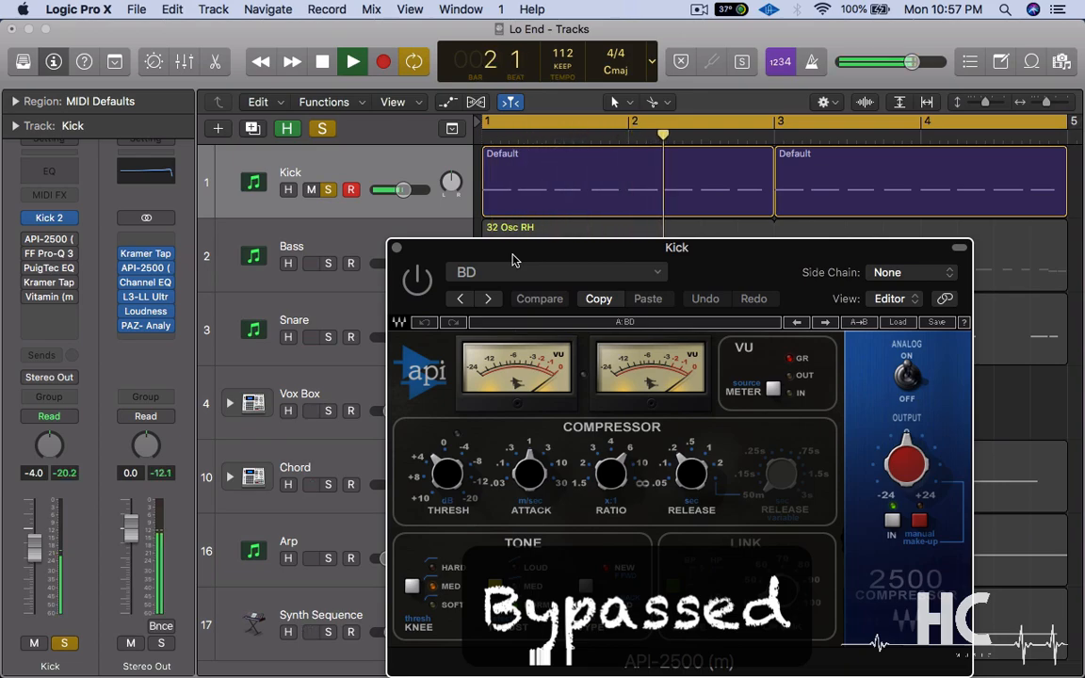
click(421, 291)
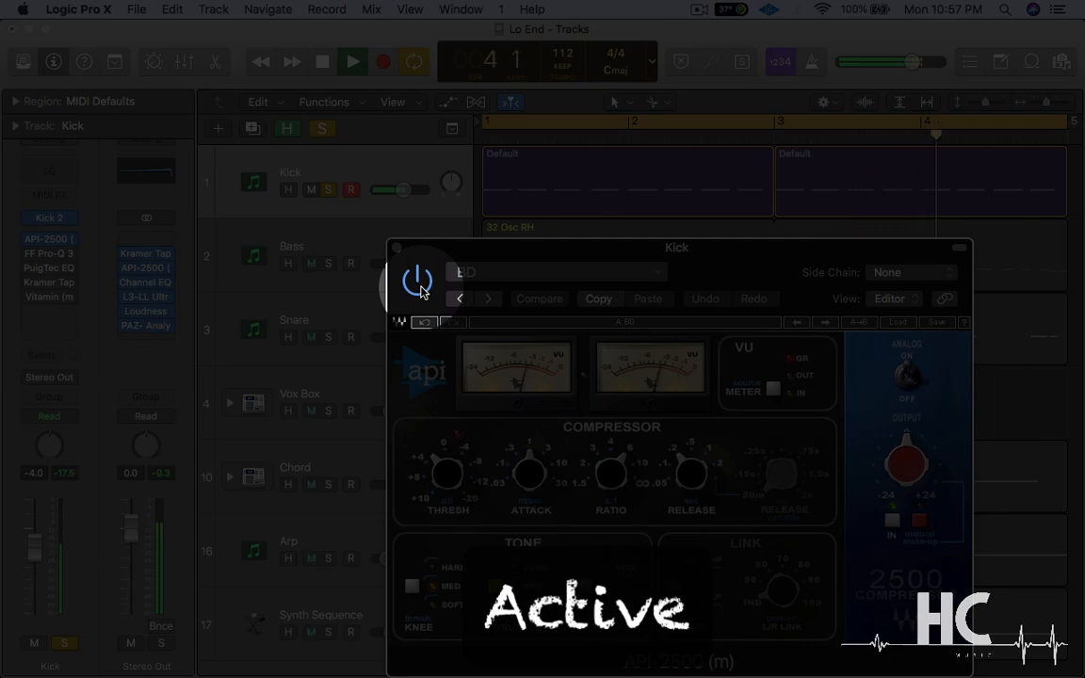
click(420, 291)
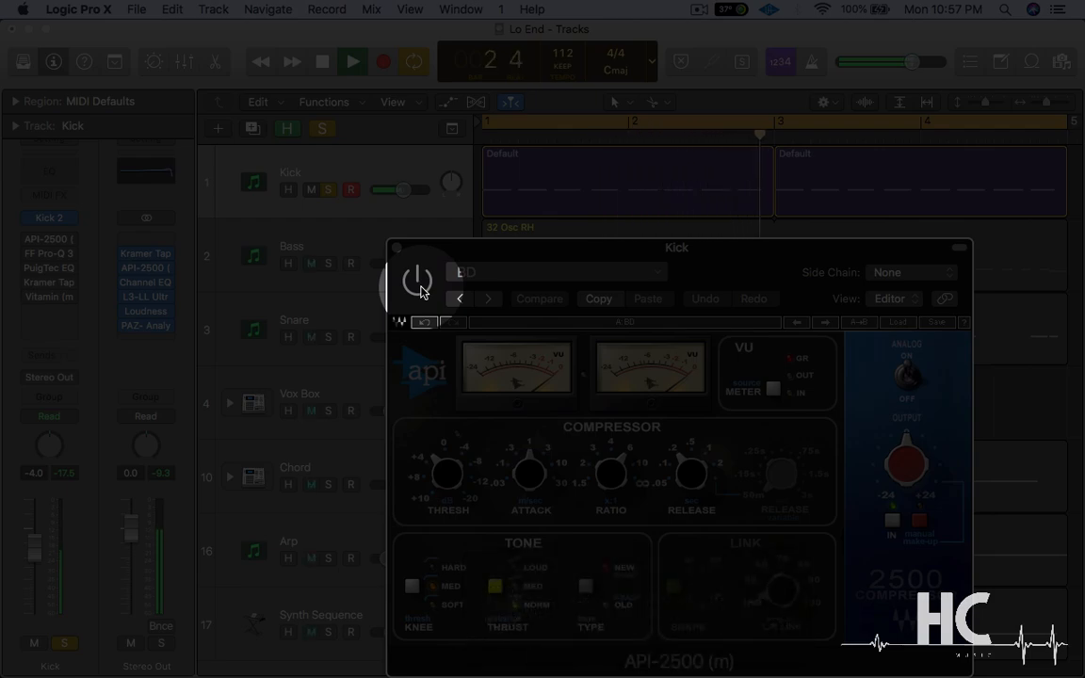
click(420, 291)
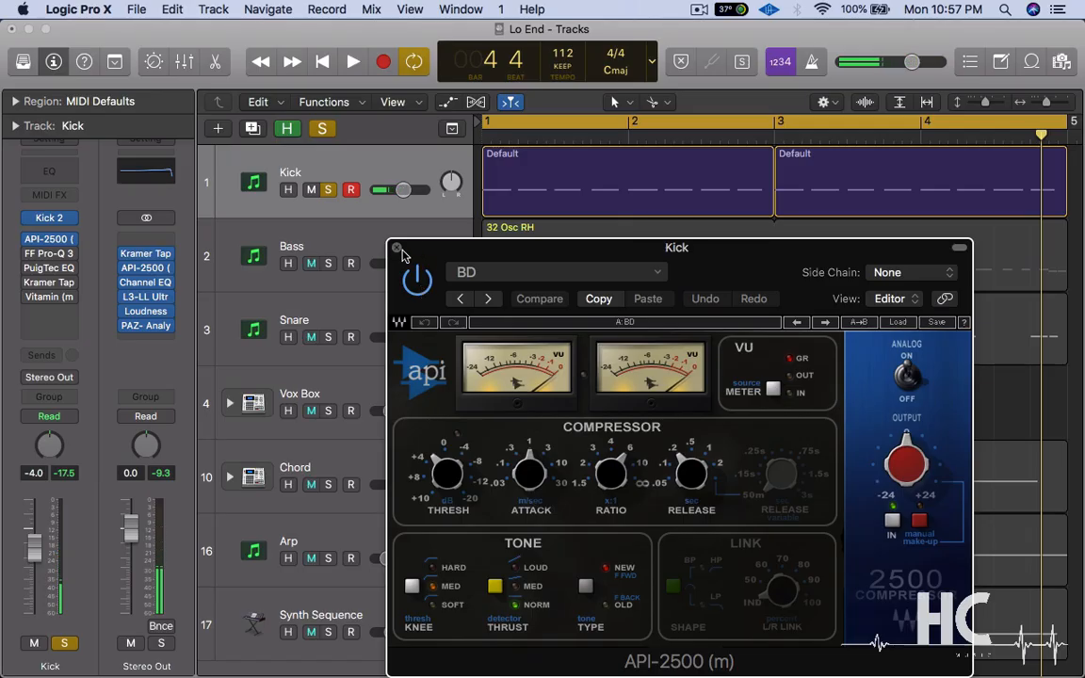
click(397, 248)
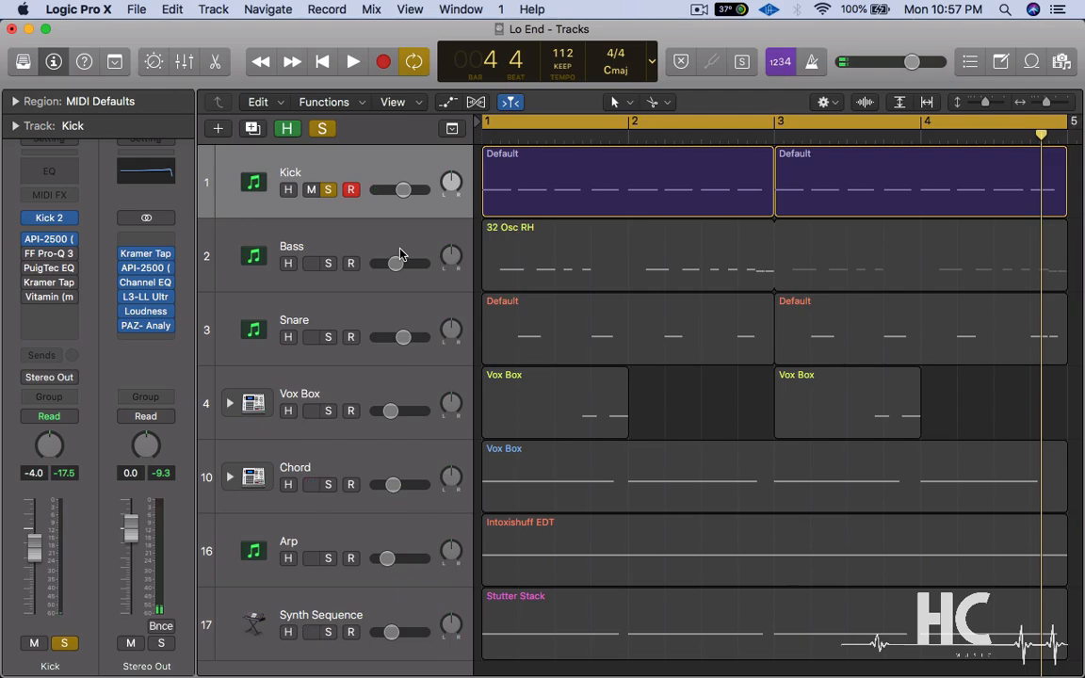
Compare the Kick loop with the FF Pro-Q 3 equalizer bypassed and active, leave the equalizer on, and close it
click(51, 256)
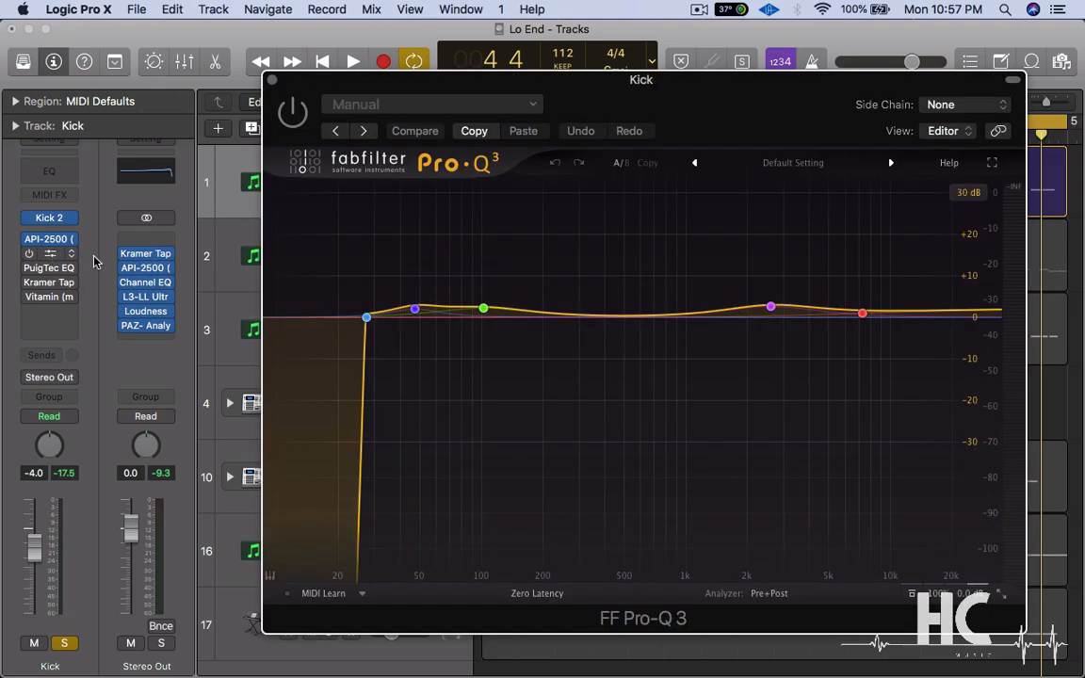
drag(502, 87, 504, 151)
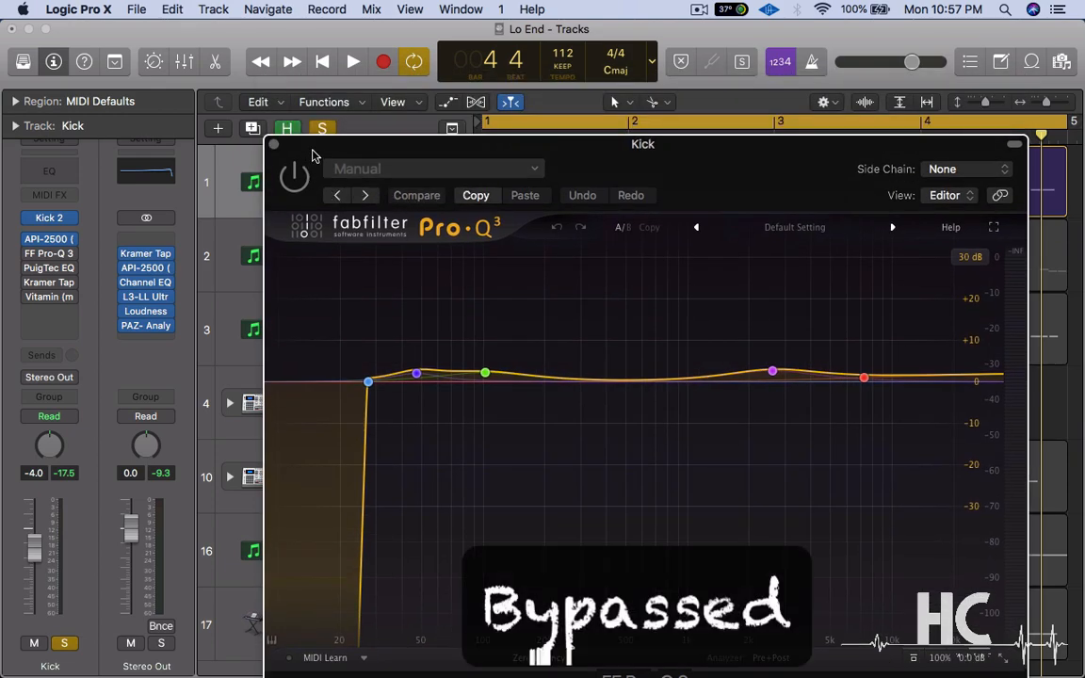
key(space)
click(296, 178)
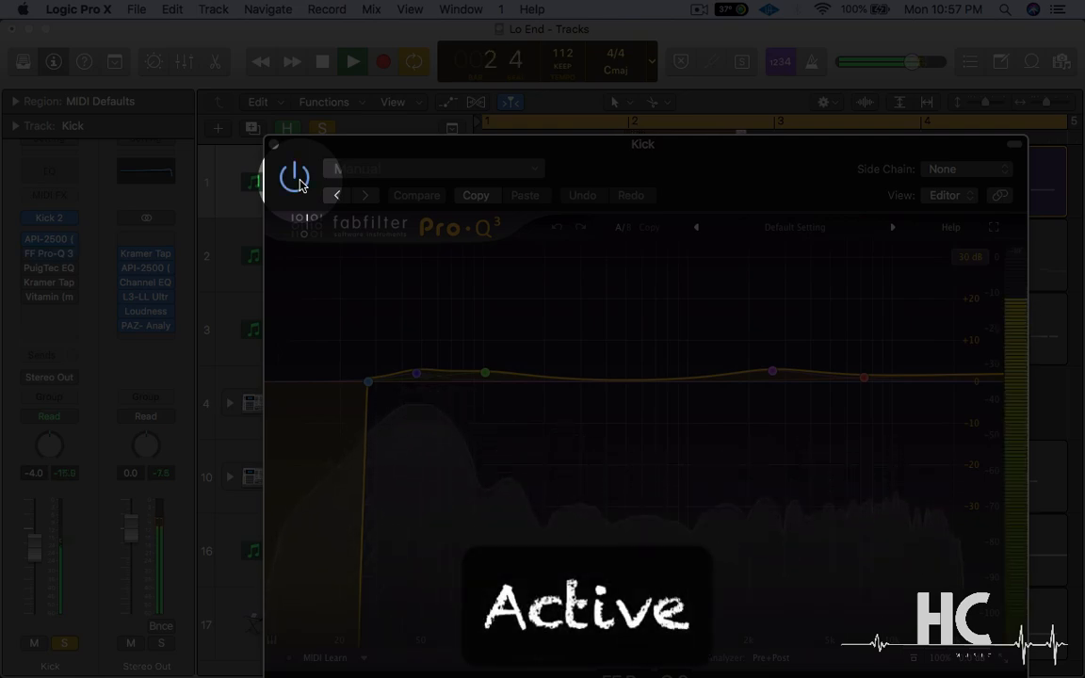
click(295, 178)
click(295, 178)
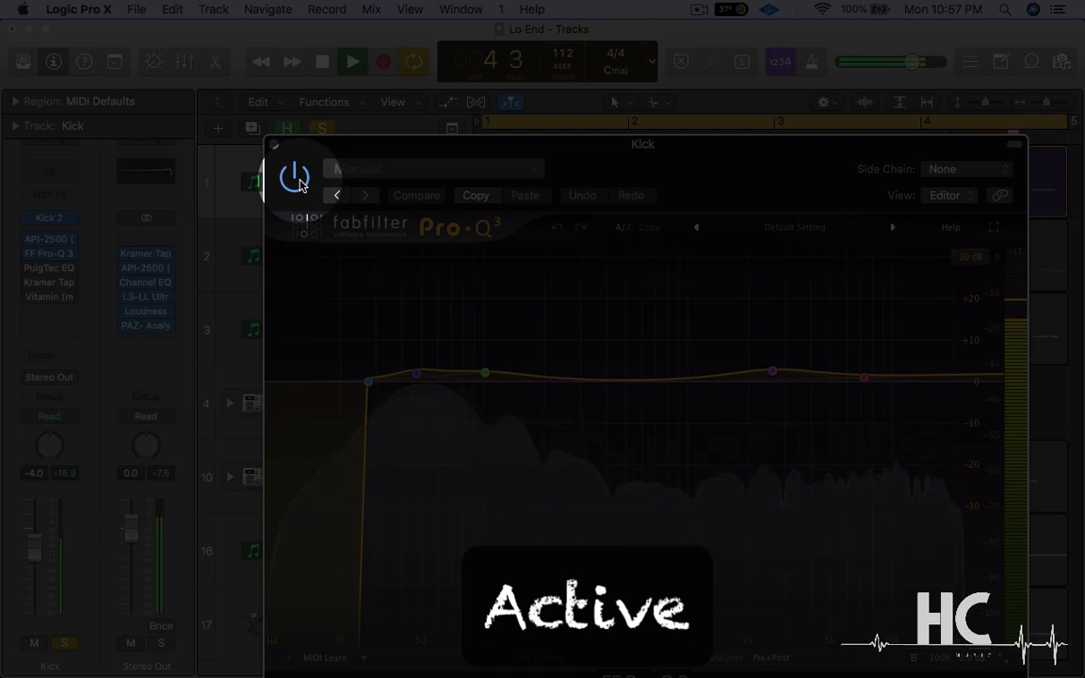
click(295, 178)
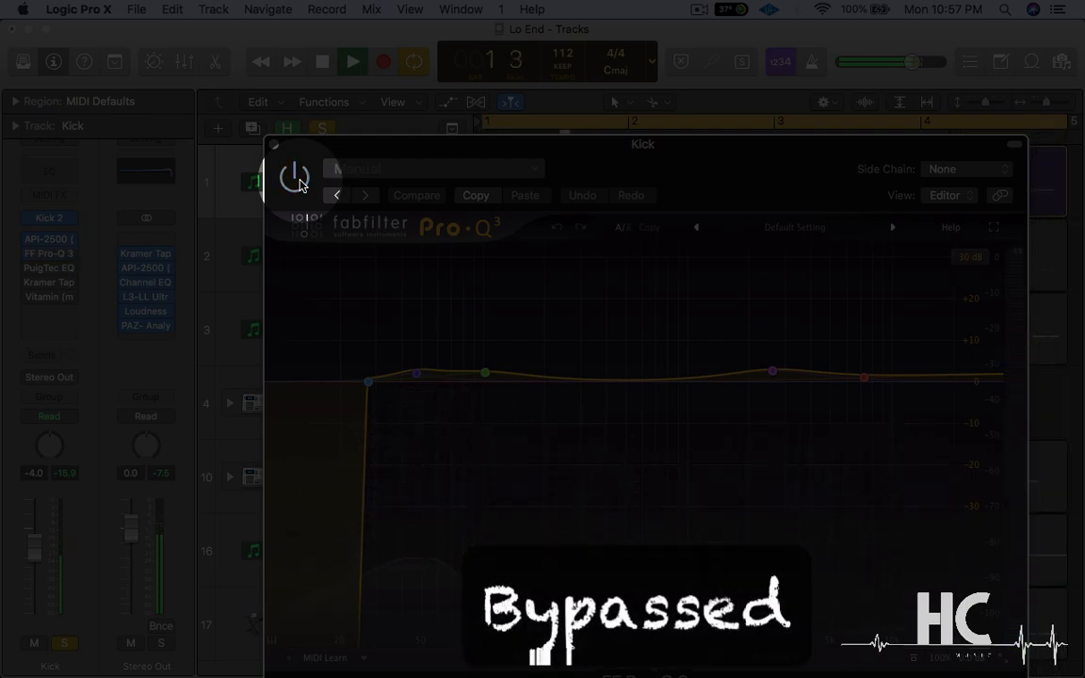
click(296, 178)
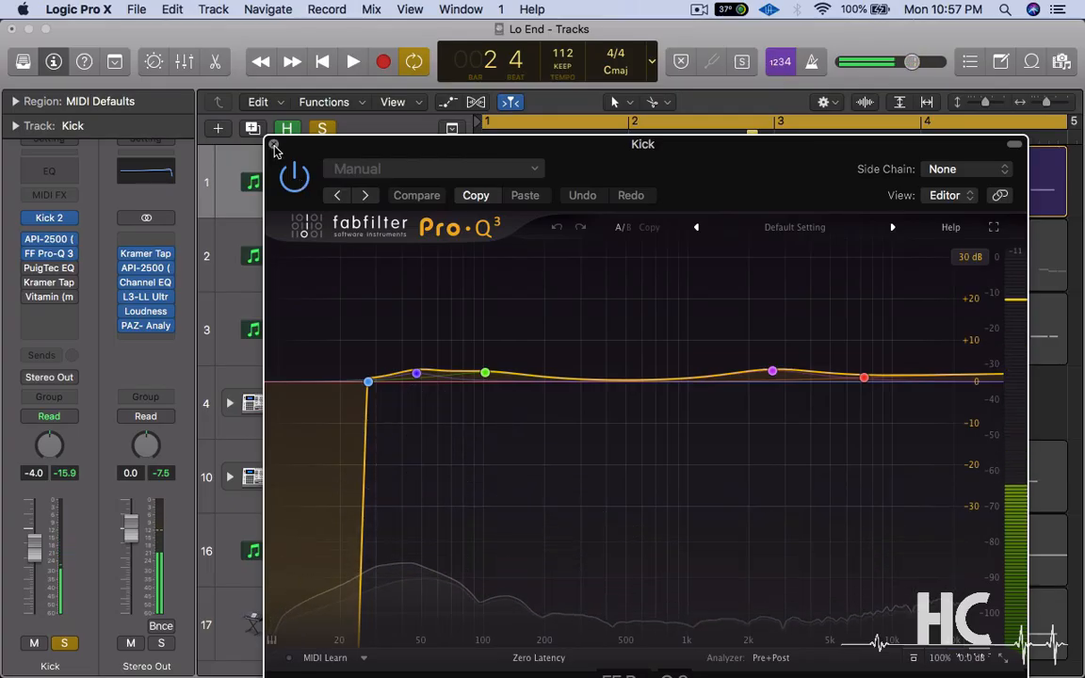
click(274, 147)
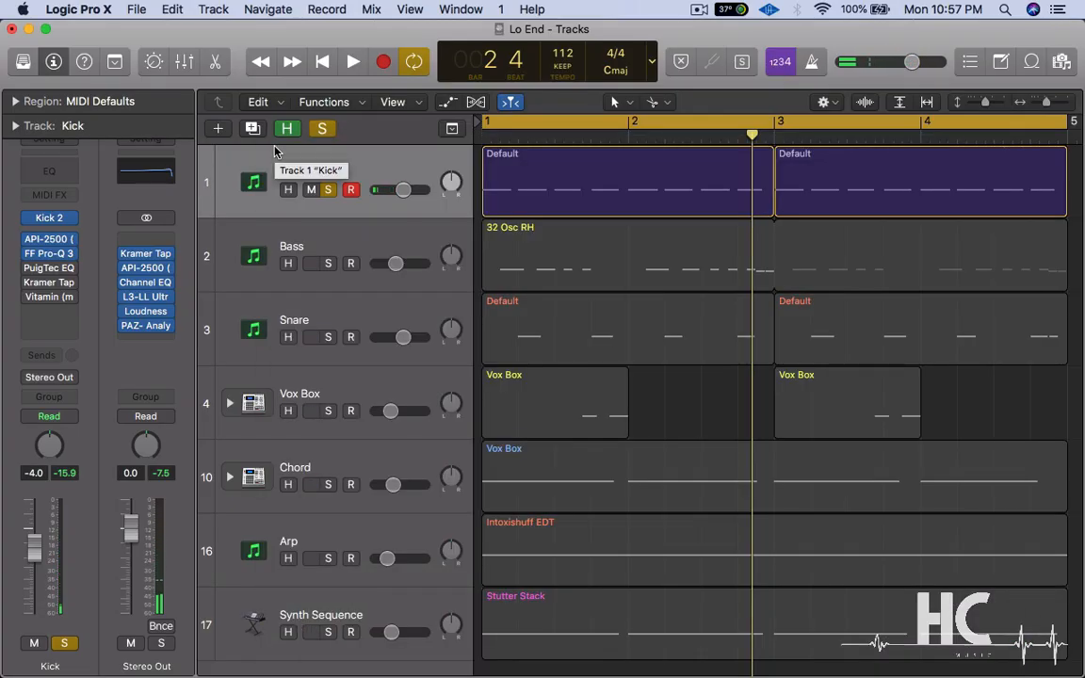
Play the Kick loop with the PuigTec EQP1A alternately bypassed and active, leaving the plug-in switched on
click(51, 271)
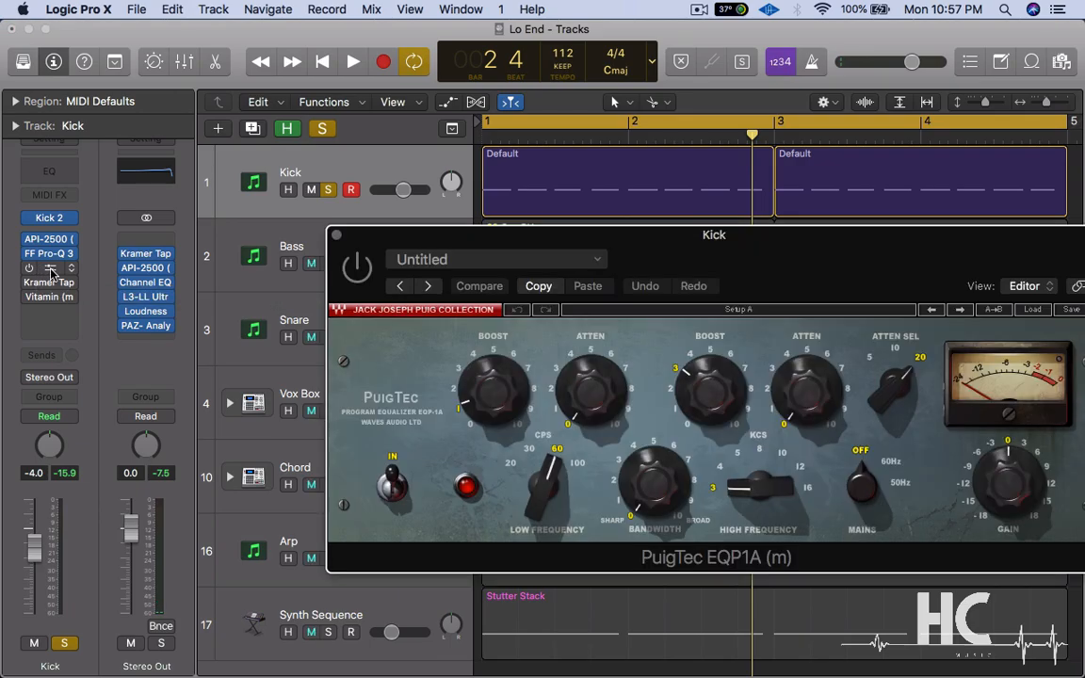
drag(586, 243, 453, 163)
click(233, 198)
key(space)
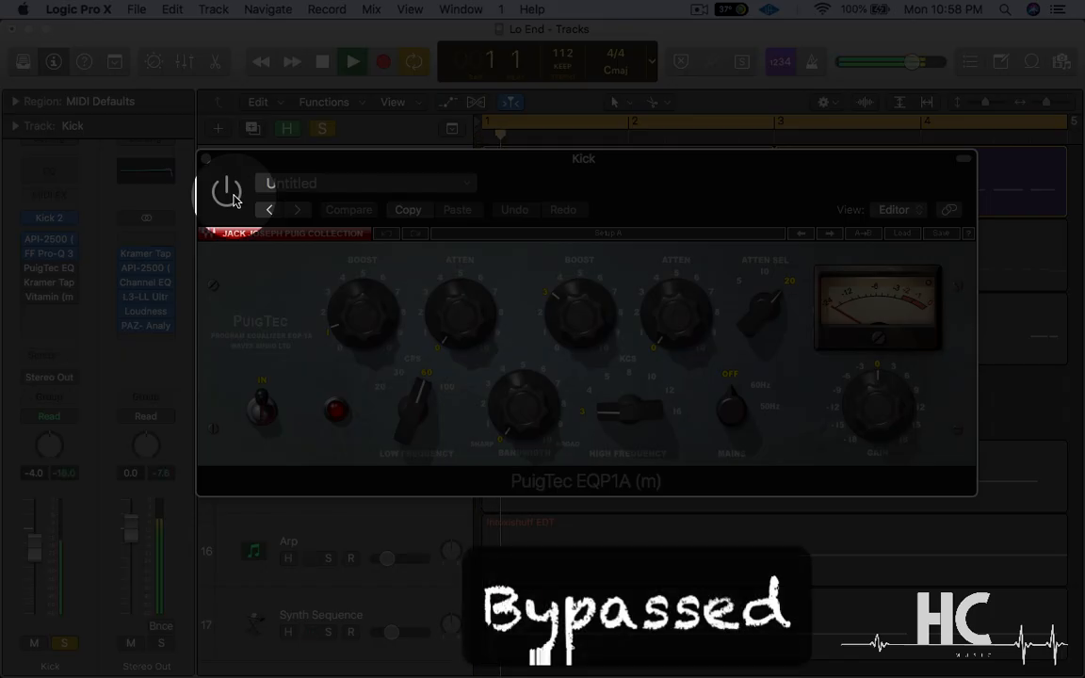
click(233, 197)
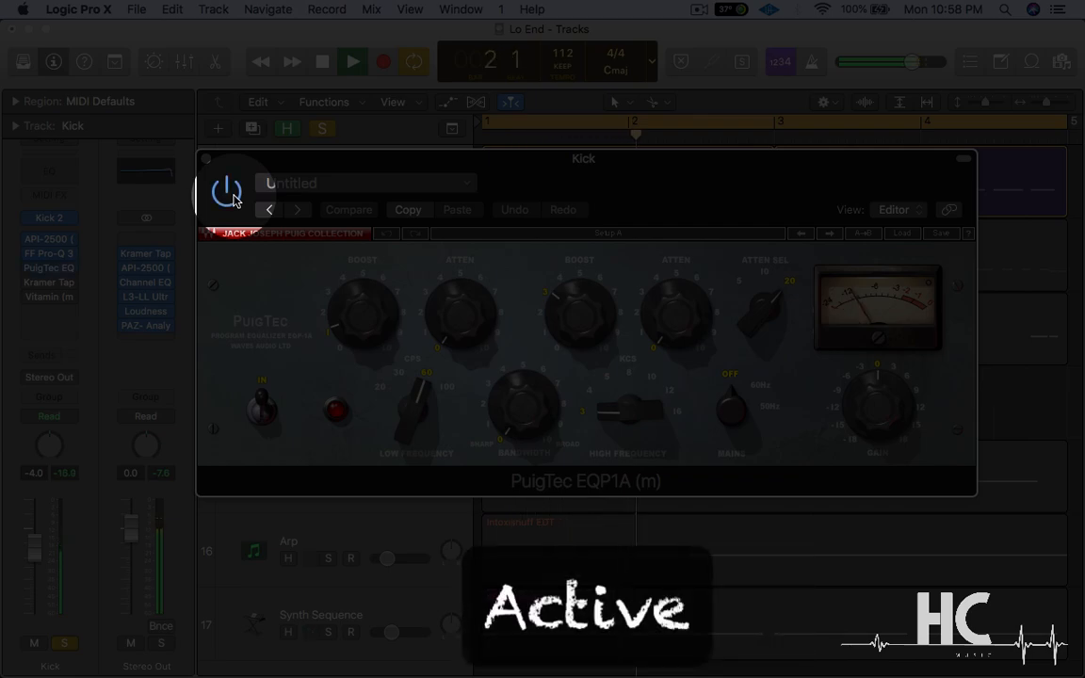
click(233, 198)
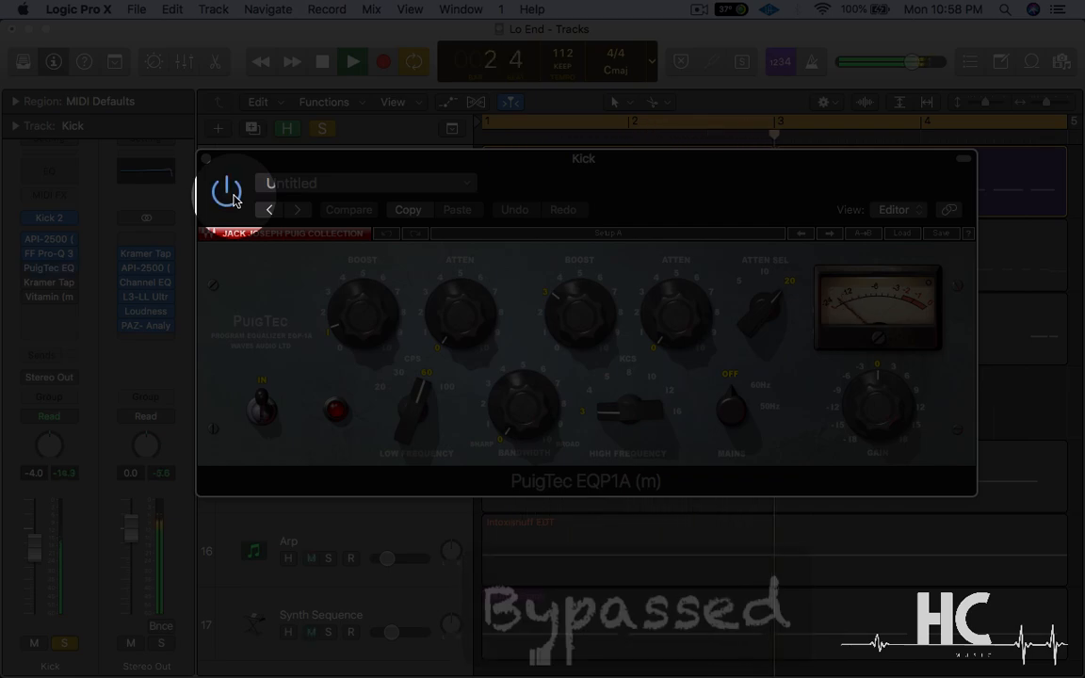
click(234, 198)
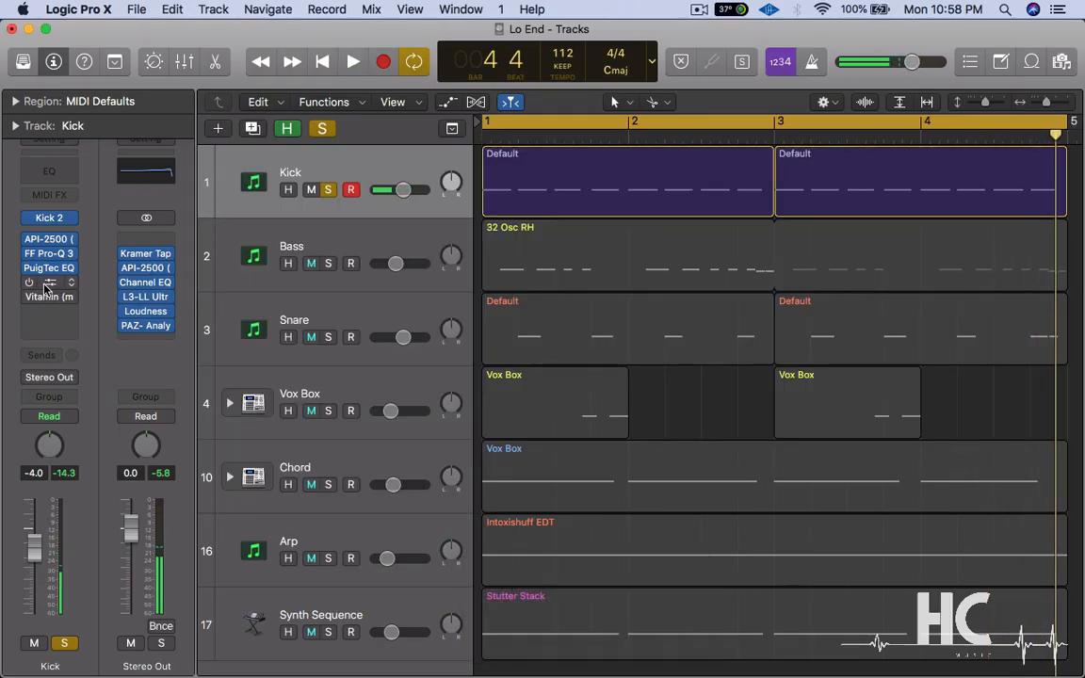
Toggle the Kick track's Kramer Tape between bypassed and active during playback, leave it on, and close it
click(49, 285)
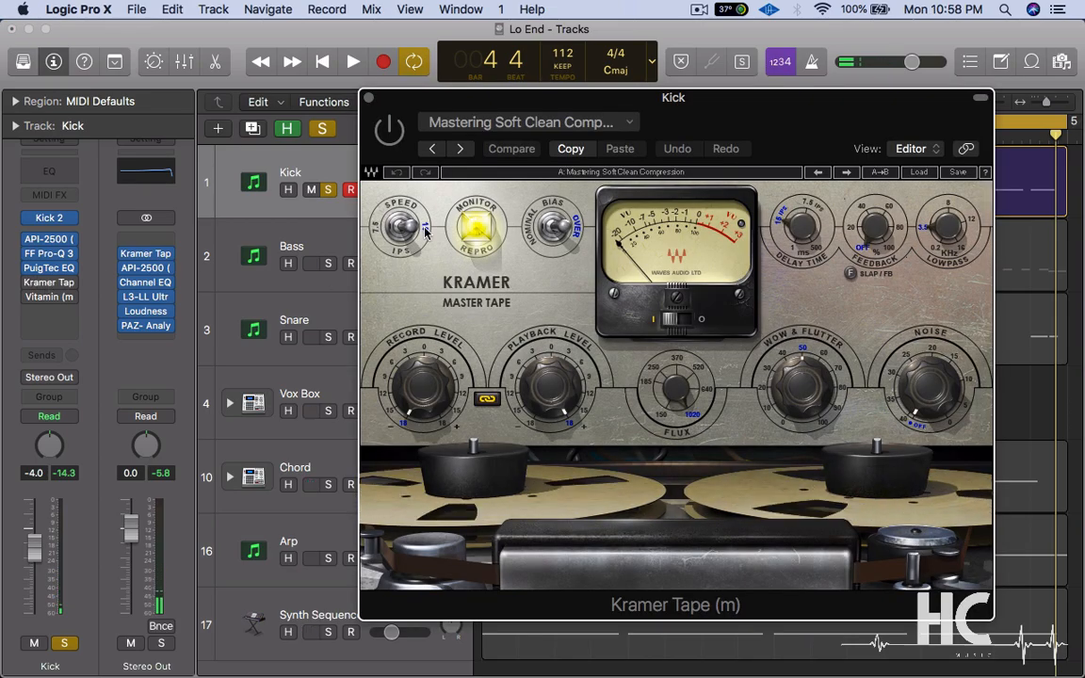
key(space)
click(390, 133)
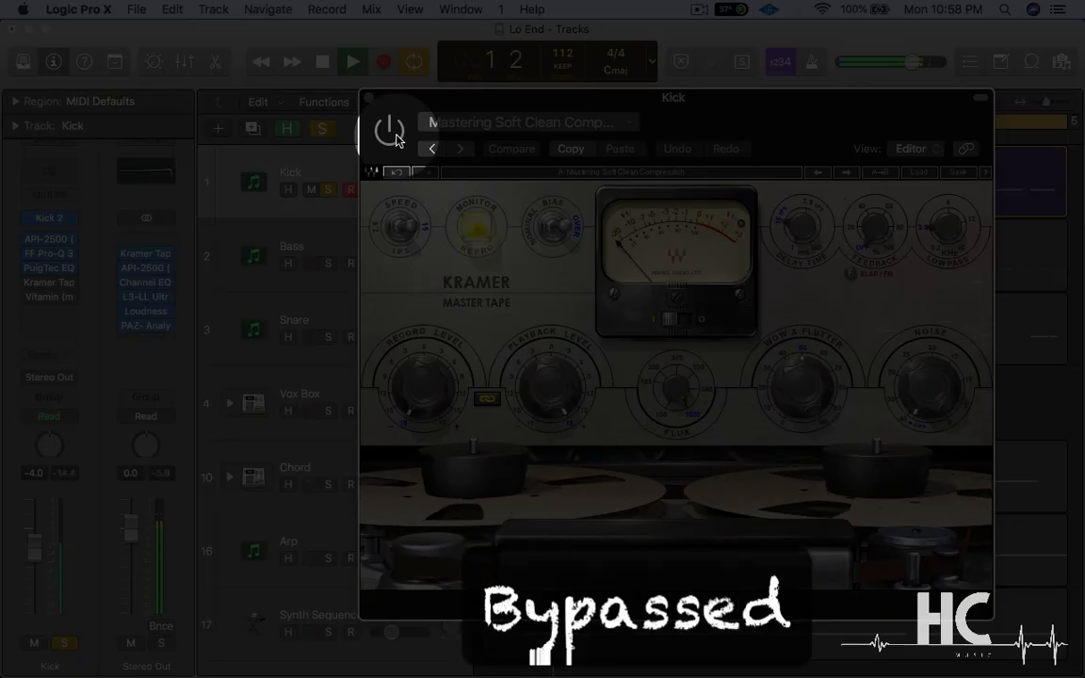
click(395, 136)
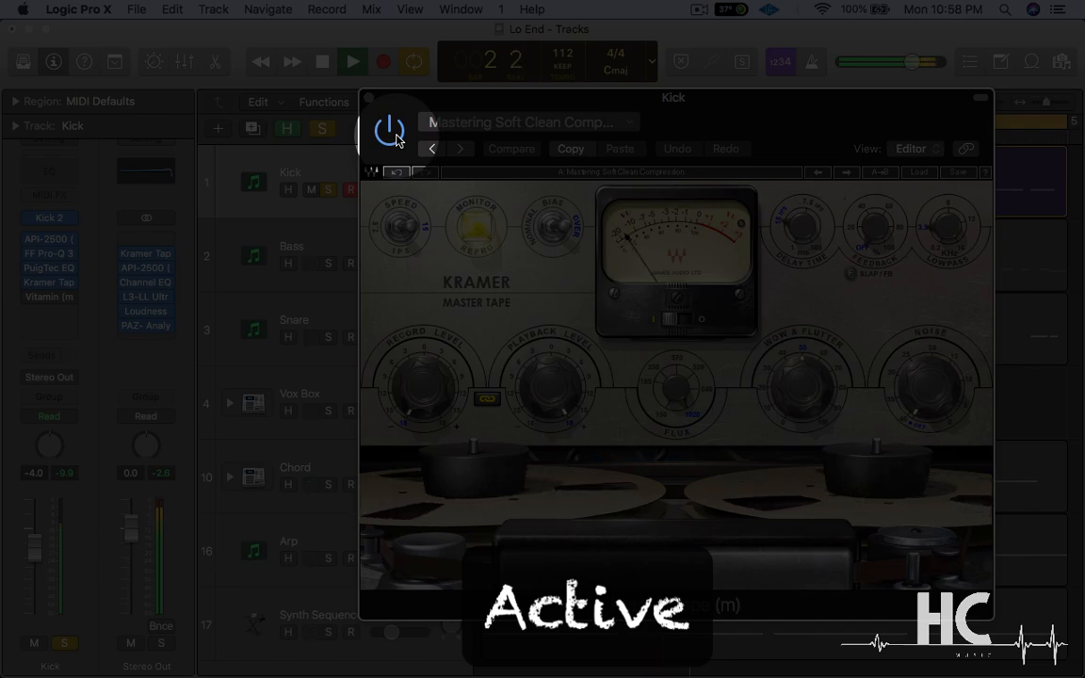
click(395, 137)
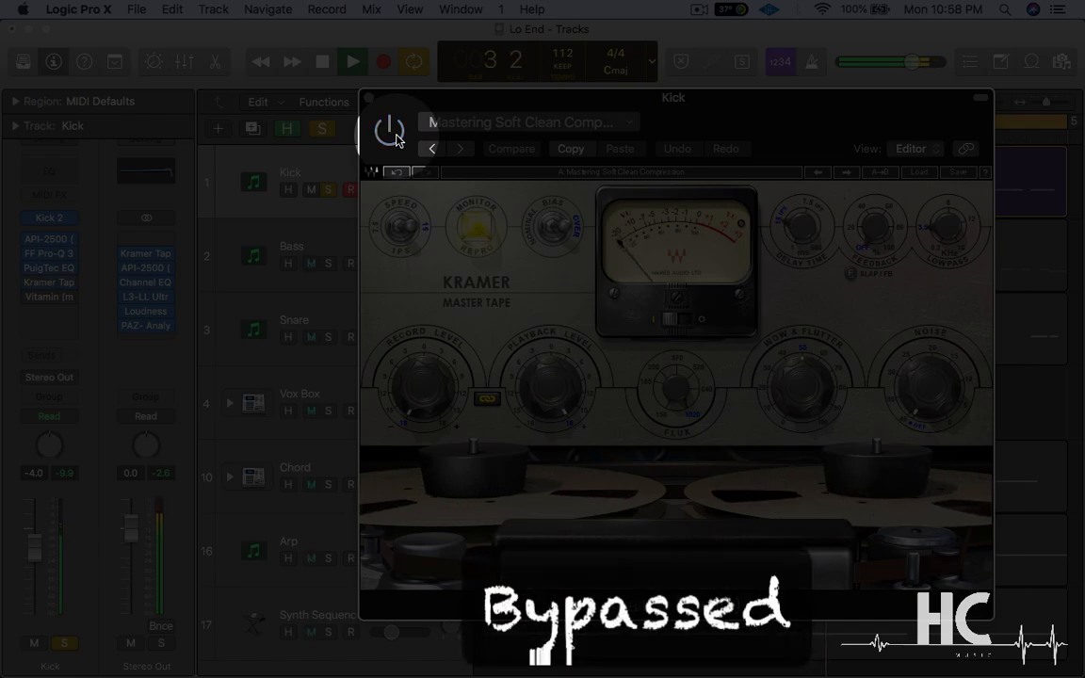
click(395, 137)
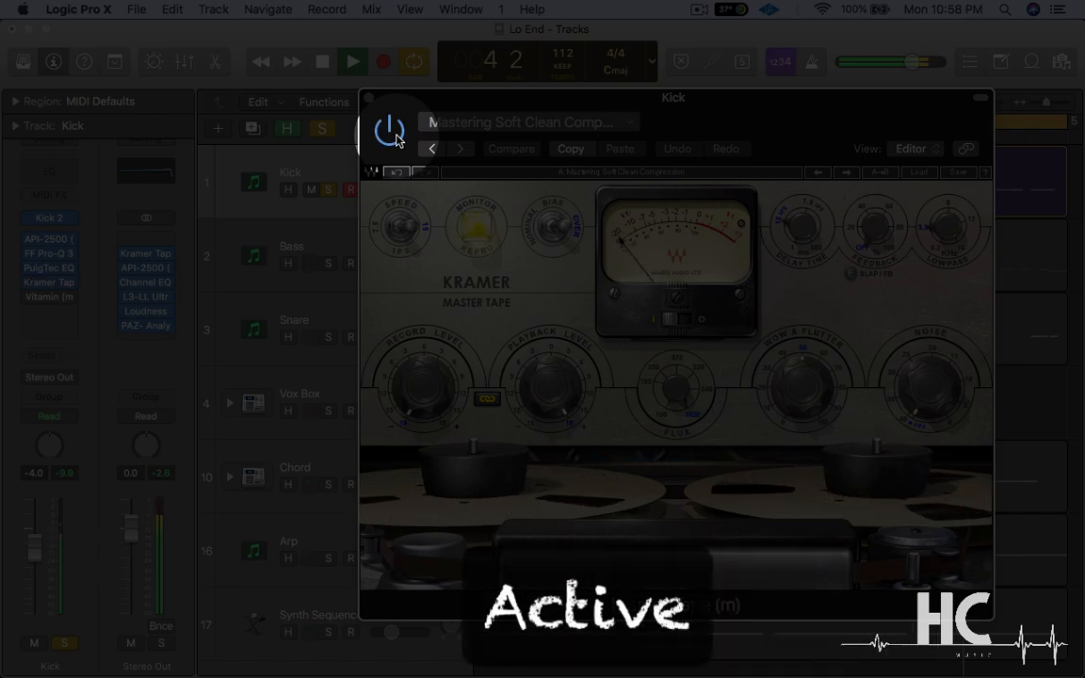
click(396, 138)
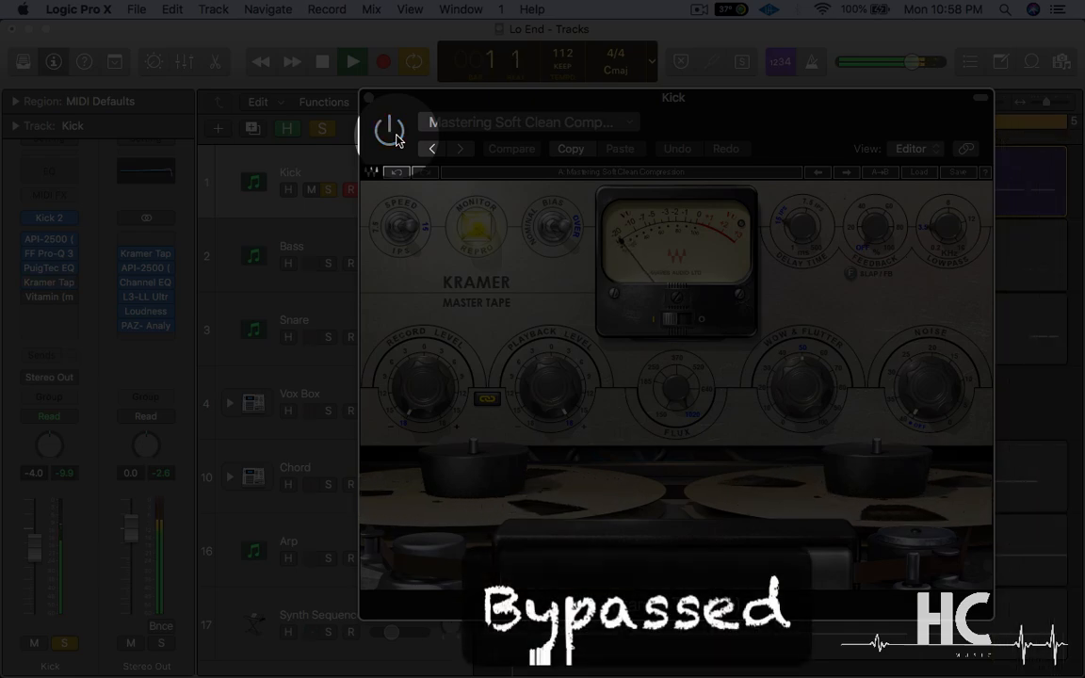
click(395, 138)
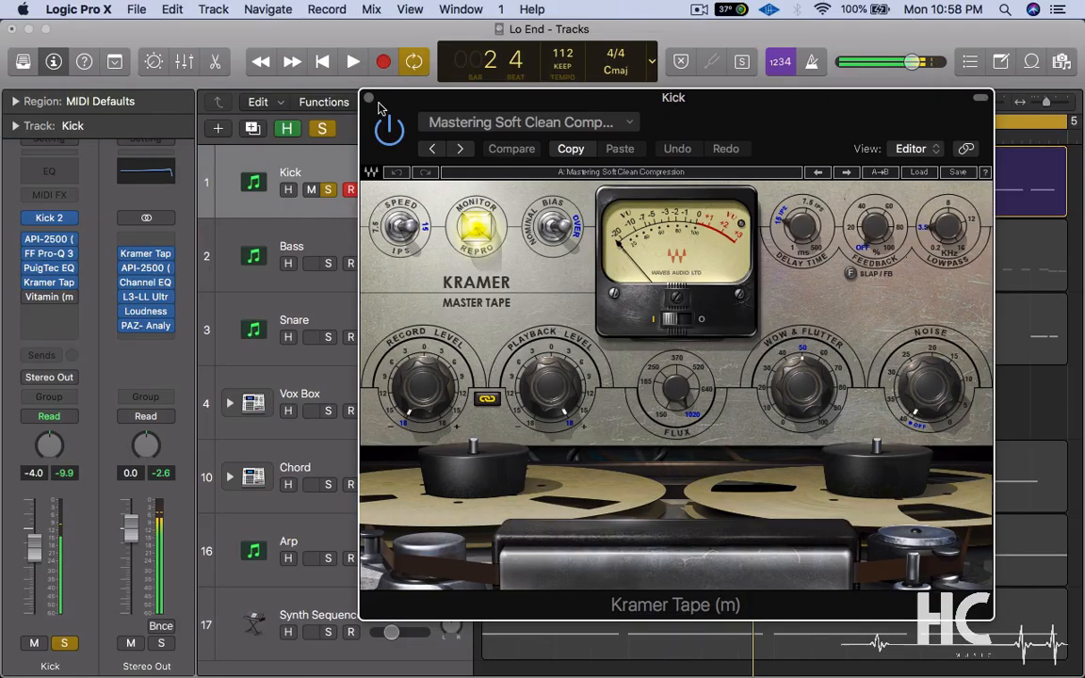
click(369, 98)
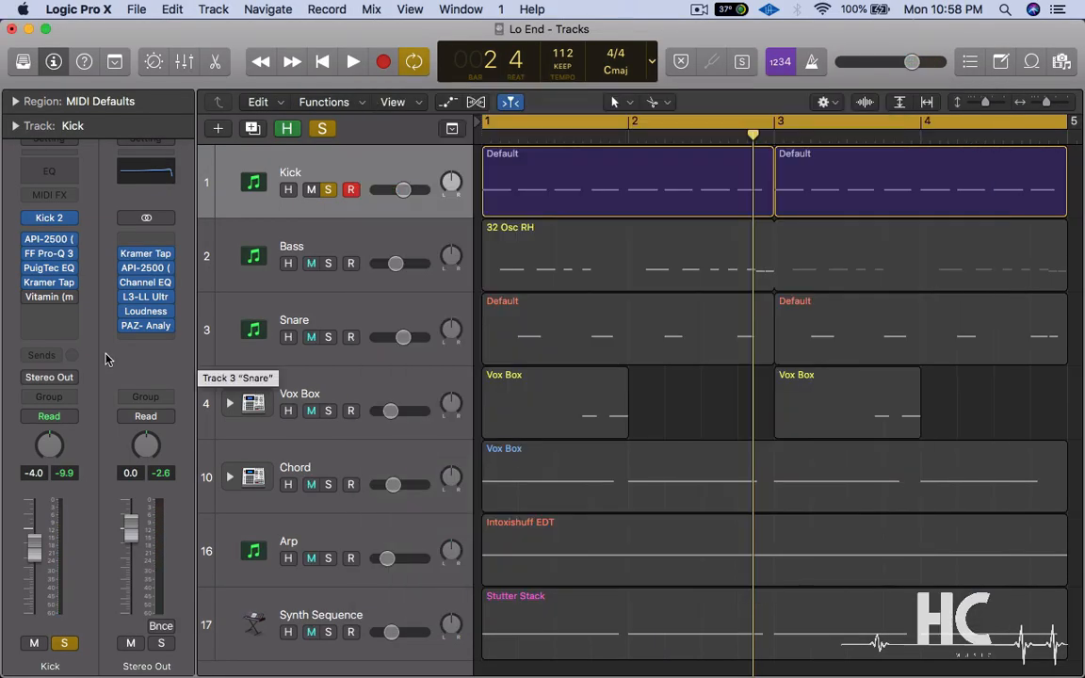
Play the soloed Kick loop with the Vitamin plug-in alternately bypassed and active, leaving it on at the end of playback
click(49, 296)
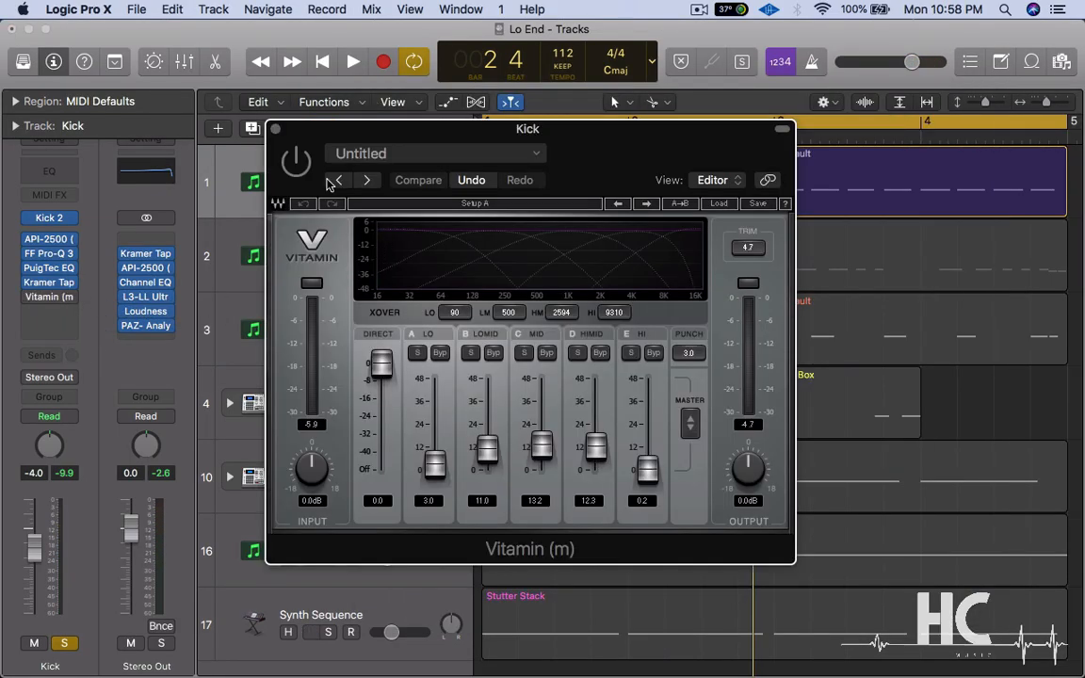
key(space)
click(300, 163)
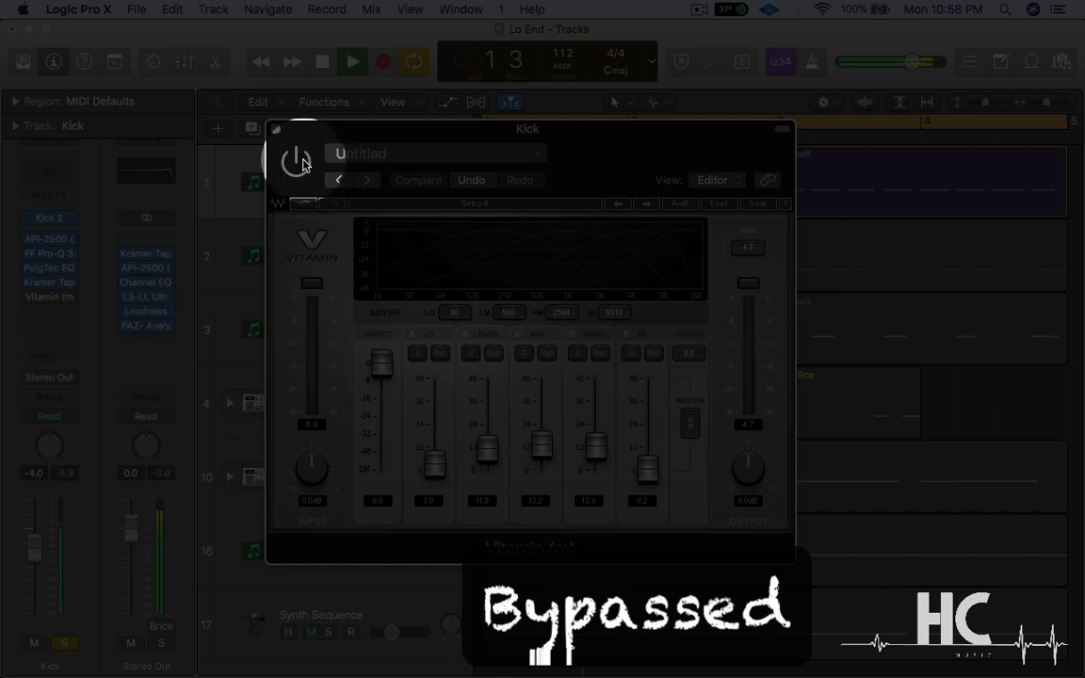
click(299, 163)
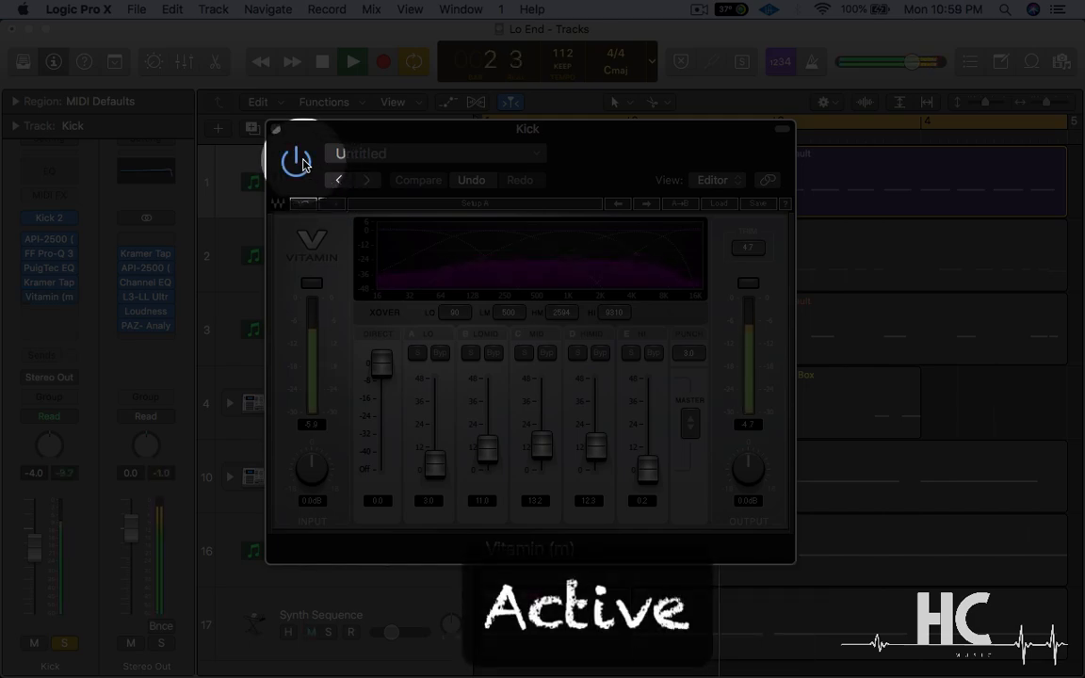
click(300, 163)
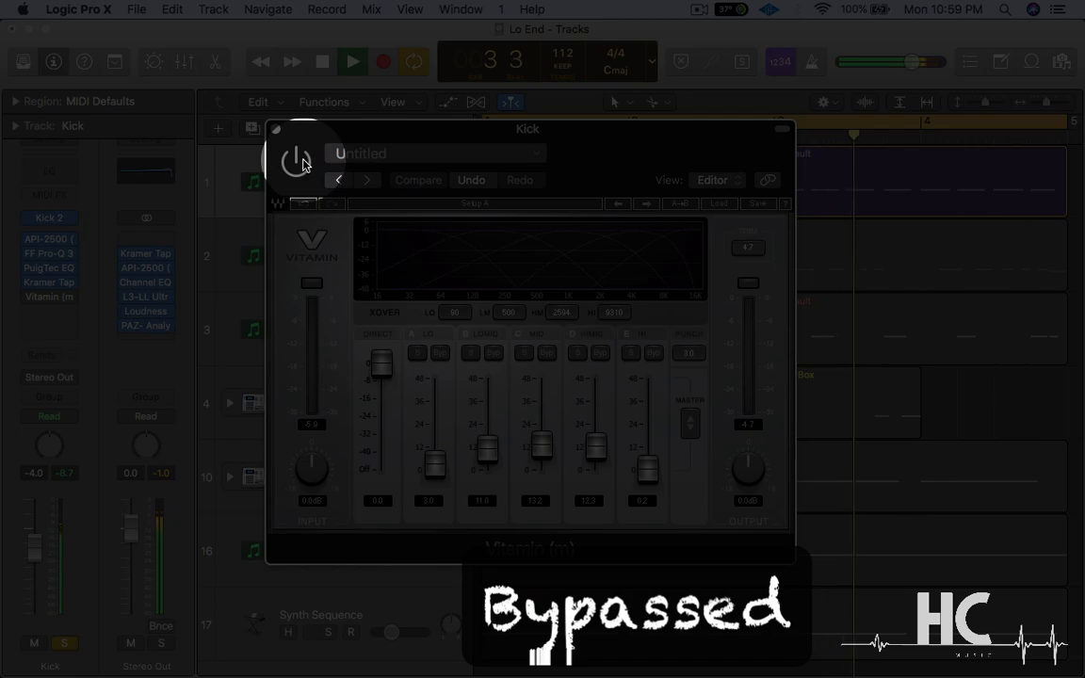
click(300, 163)
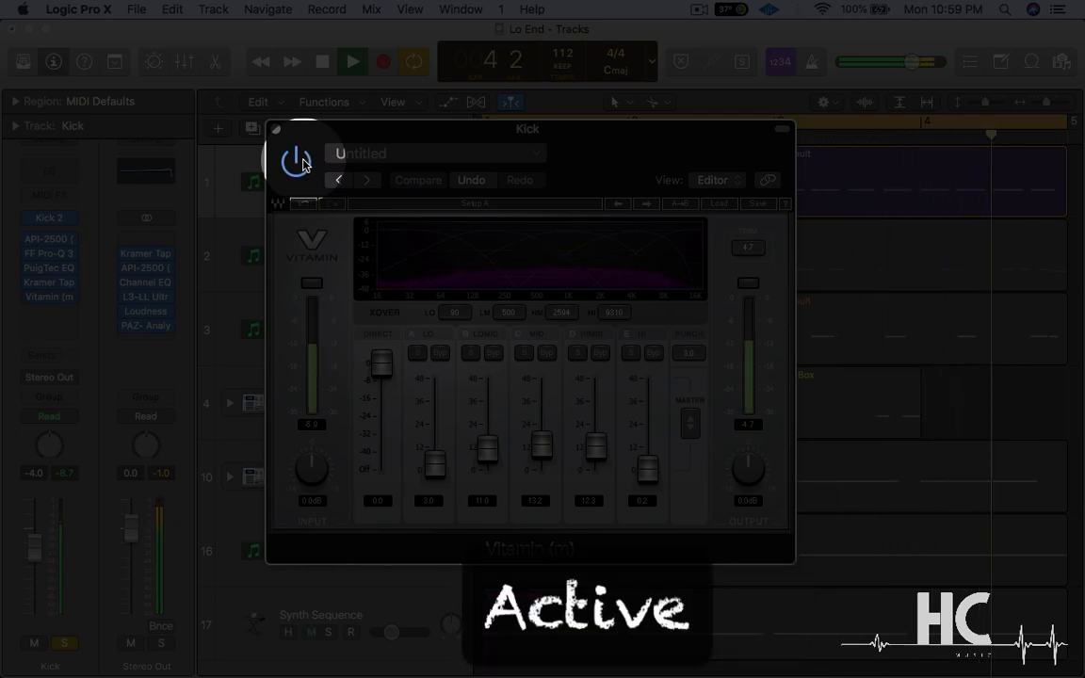
click(299, 163)
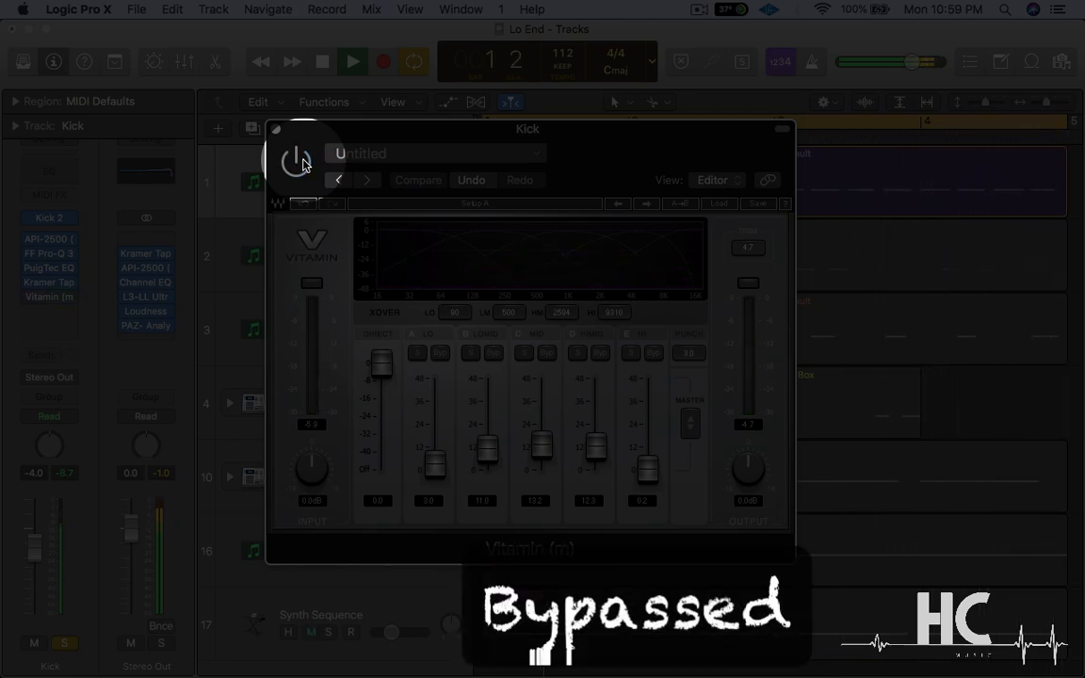
click(301, 164)
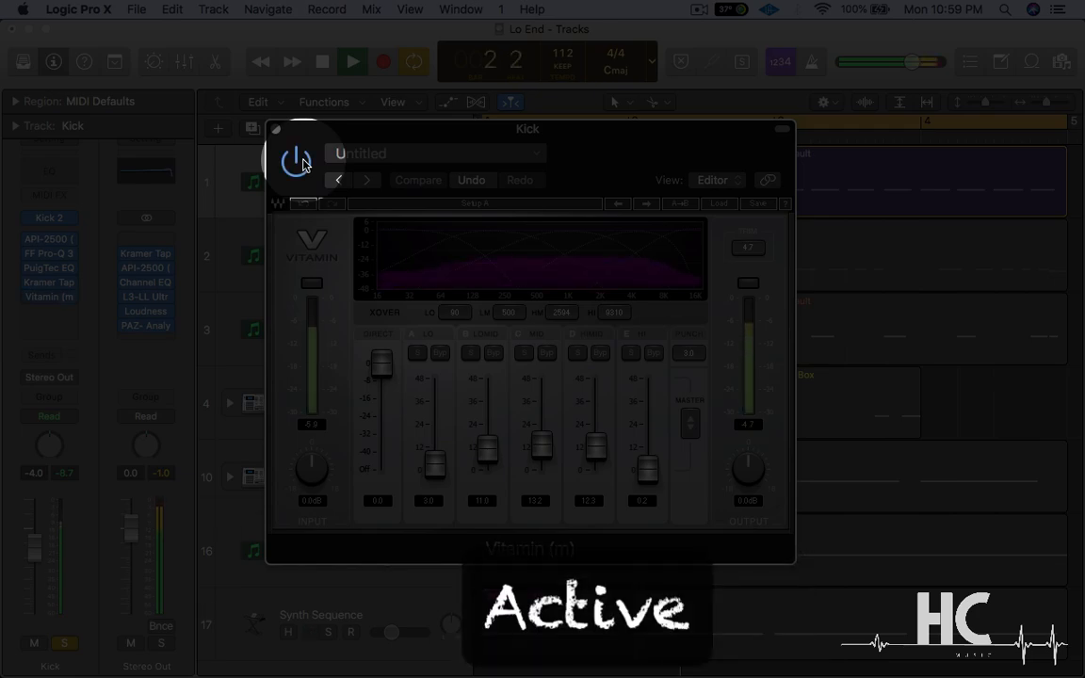
key(space)
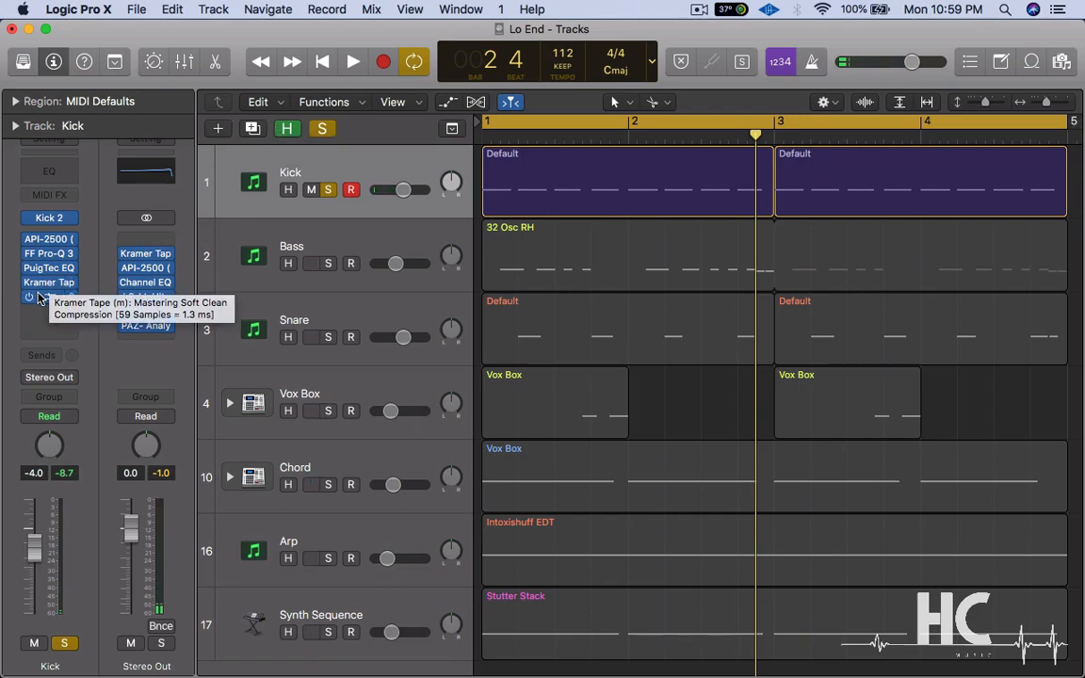
Unsolo the Kick track and play the full mix while switching its Vitamin plug-in from bypassed to active
click(328, 190)
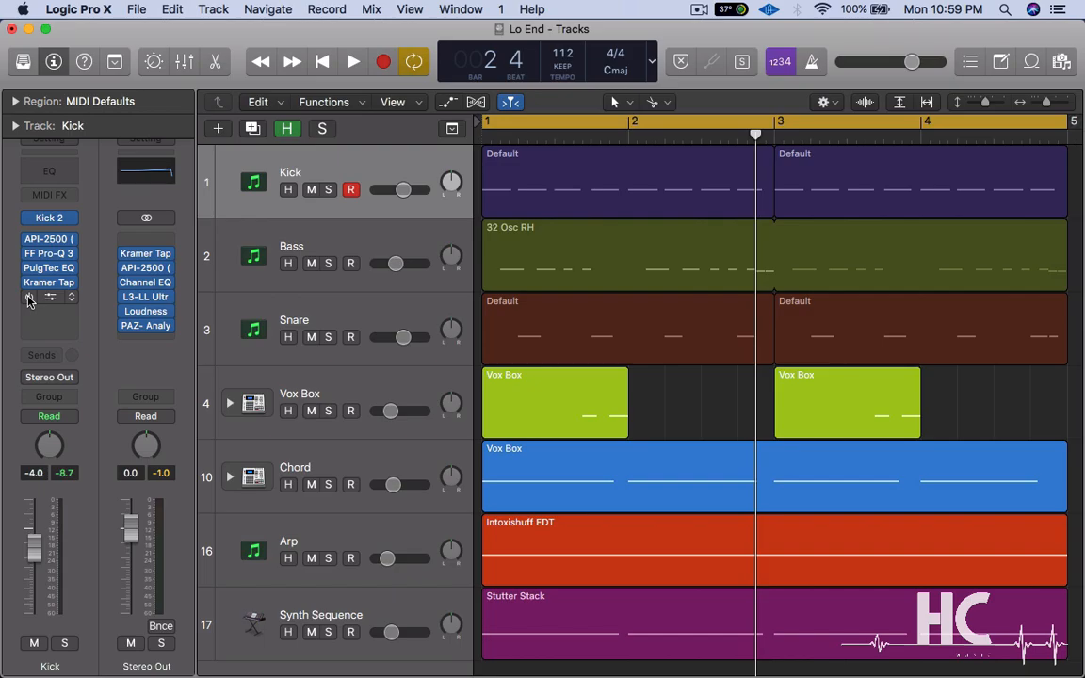
key(space)
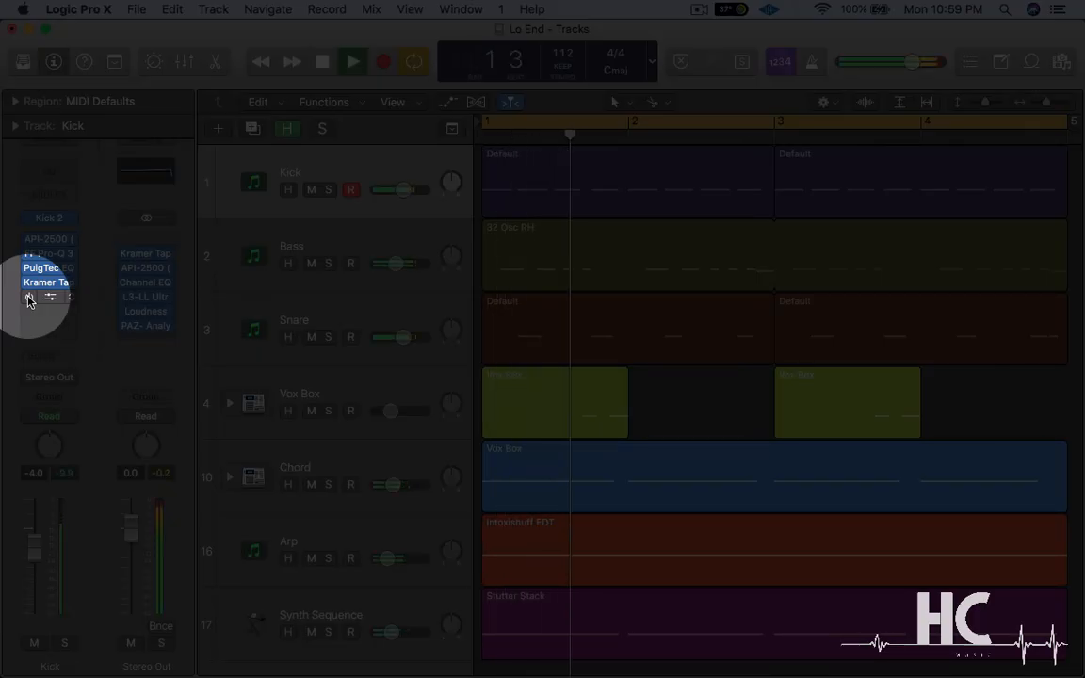
click(29, 298)
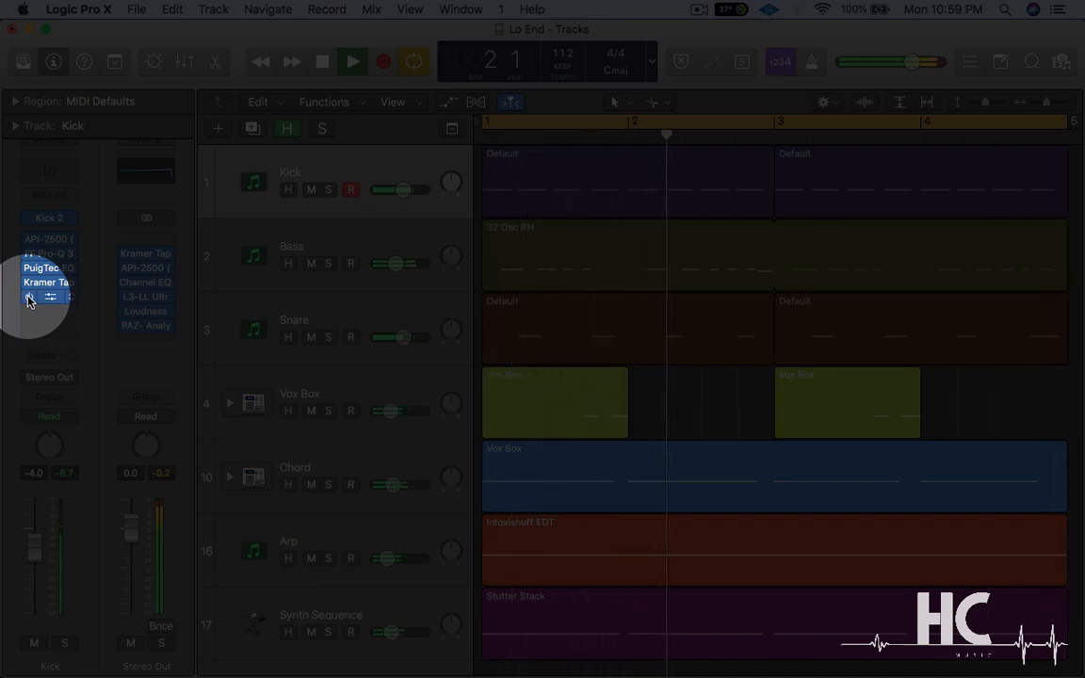
key(space)
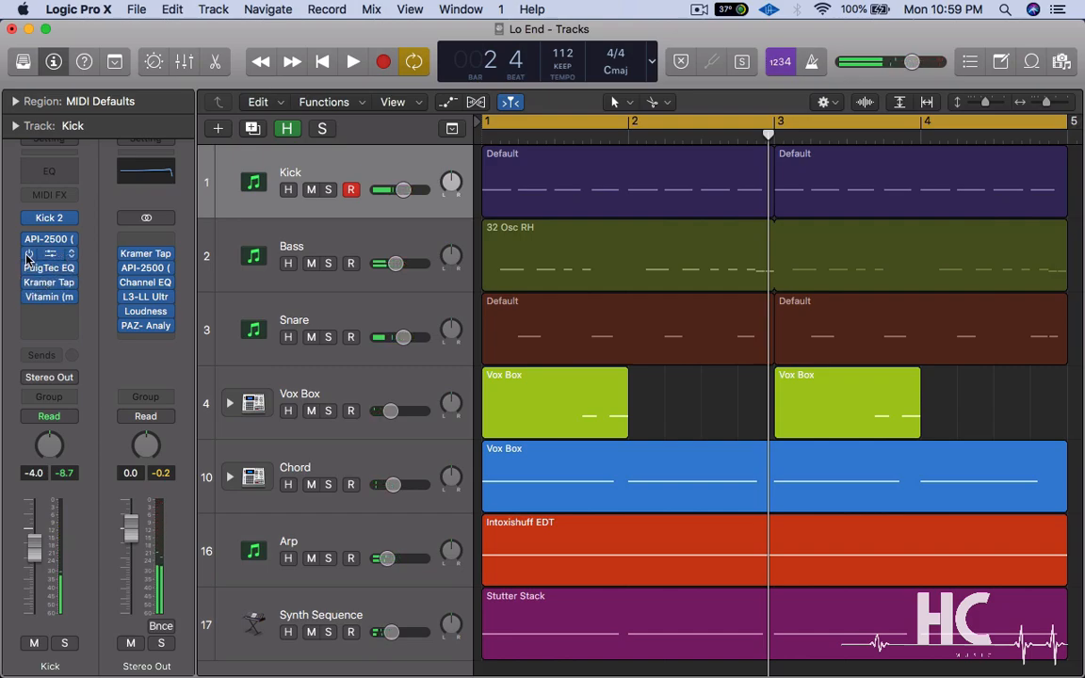
key(space)
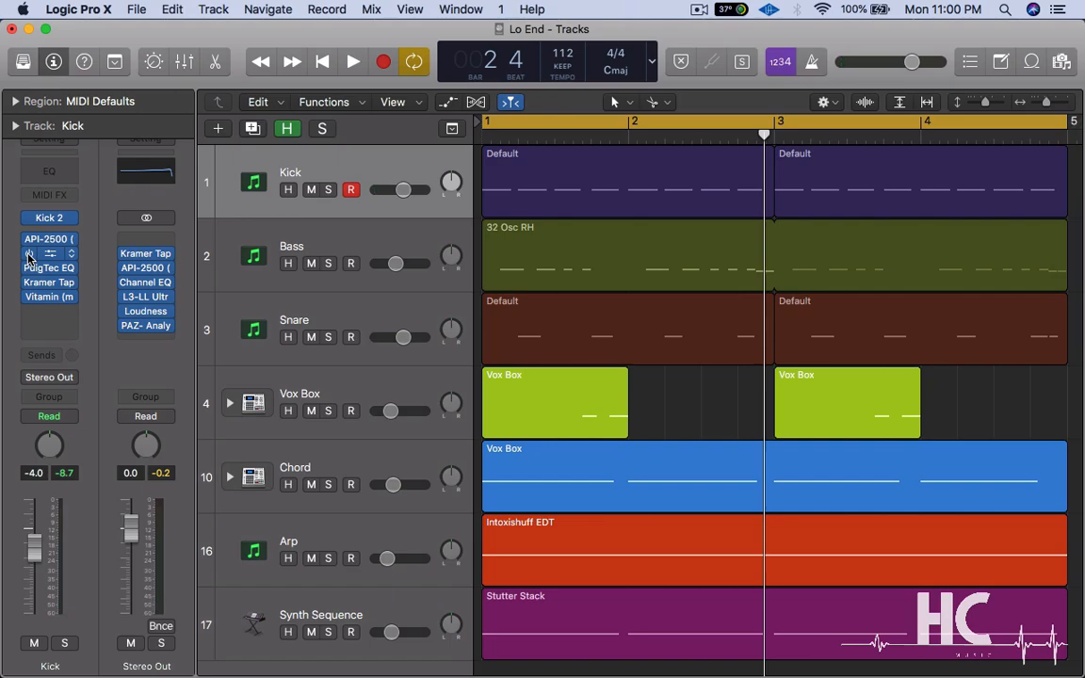
Select the Bass track and examine the settings of its bx_control V2 plug-in, closing it when done
click(318, 246)
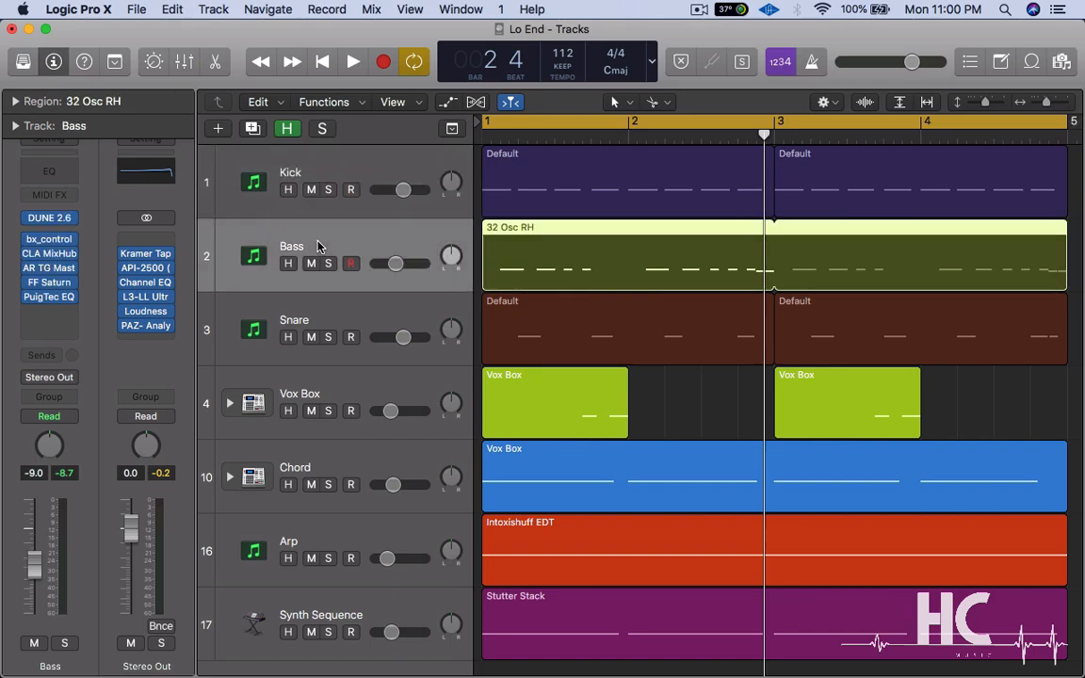
click(52, 243)
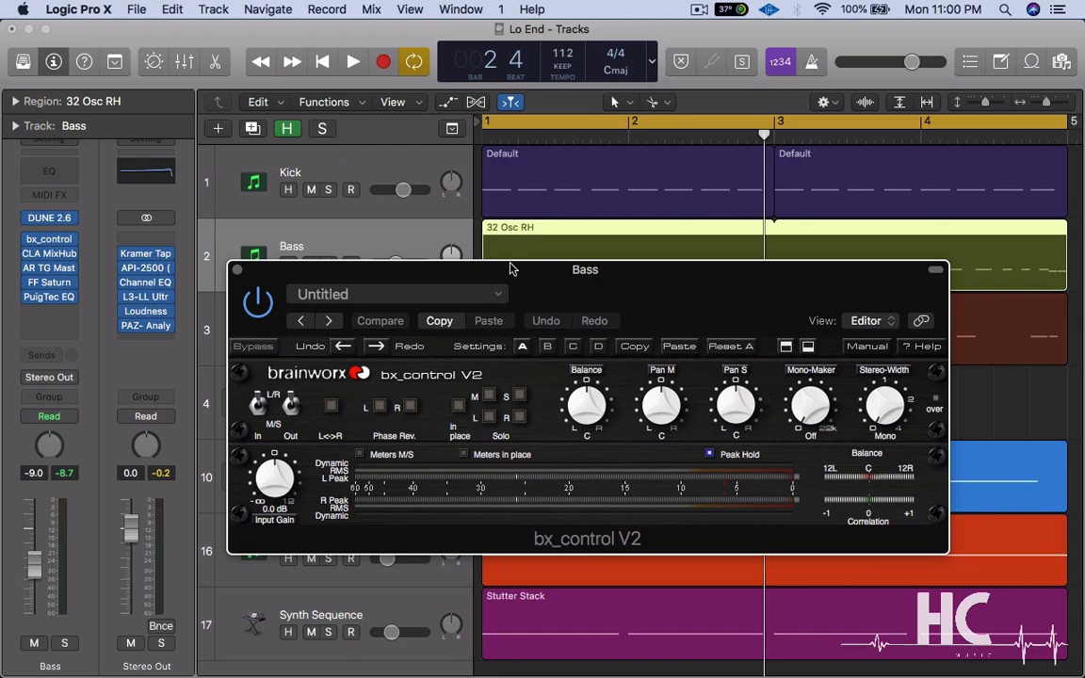
click(236, 271)
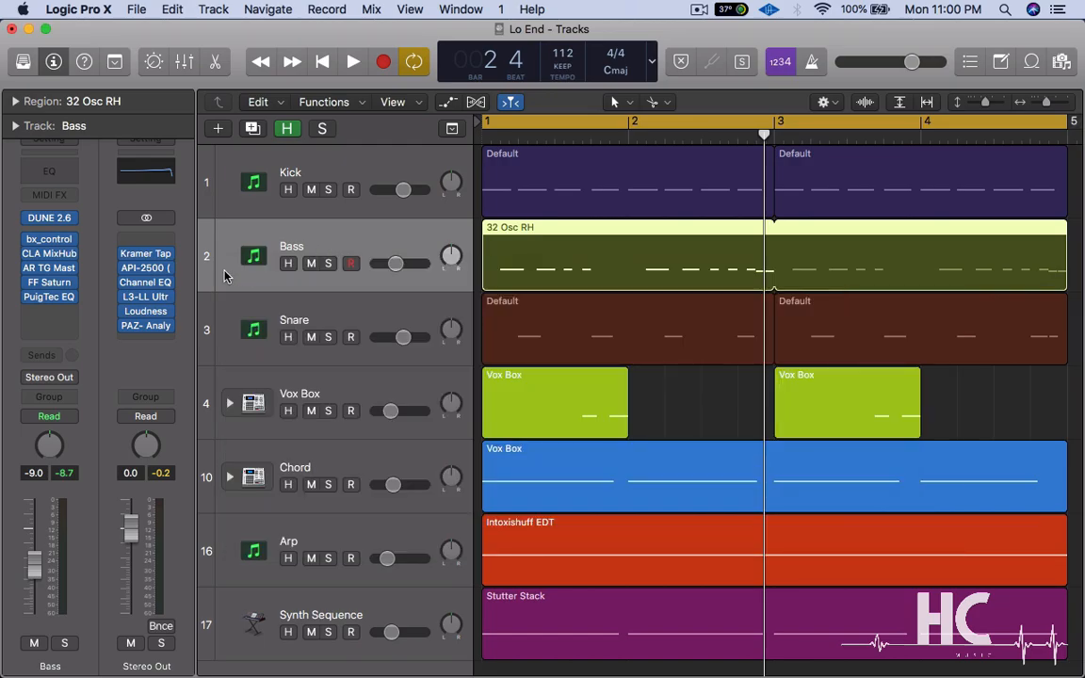
Inspect the Bass track's CLA MixHub and play the full mix with the plug-in active and bypassed
click(49, 255)
drag(261, 18, 431, 47)
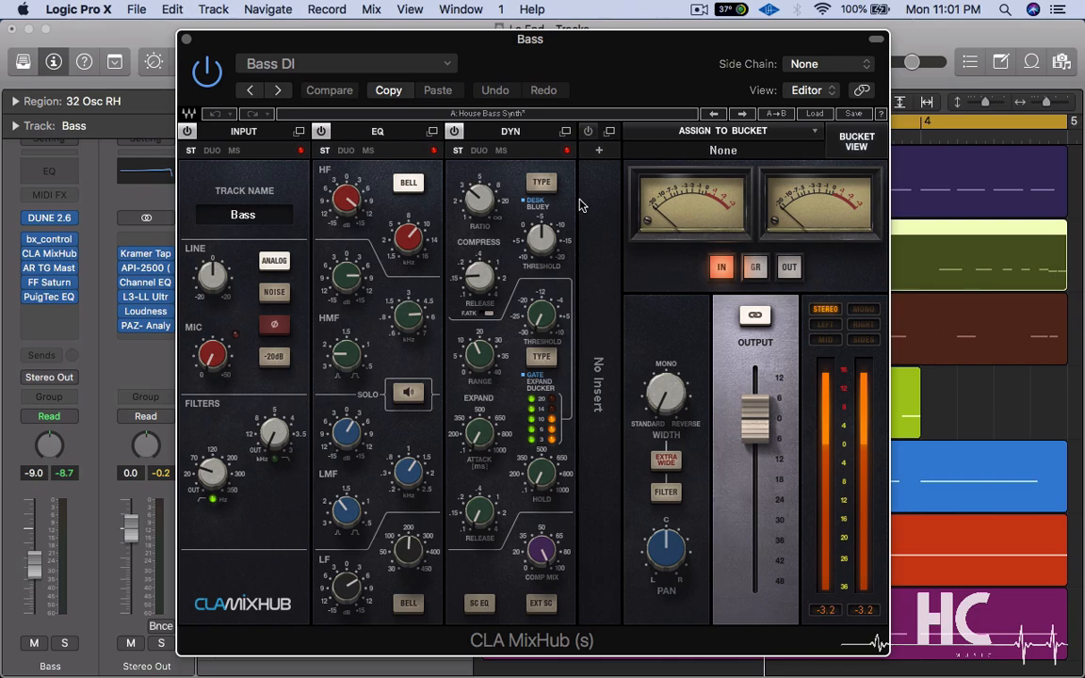
drag(414, 40, 469, 146)
key(space)
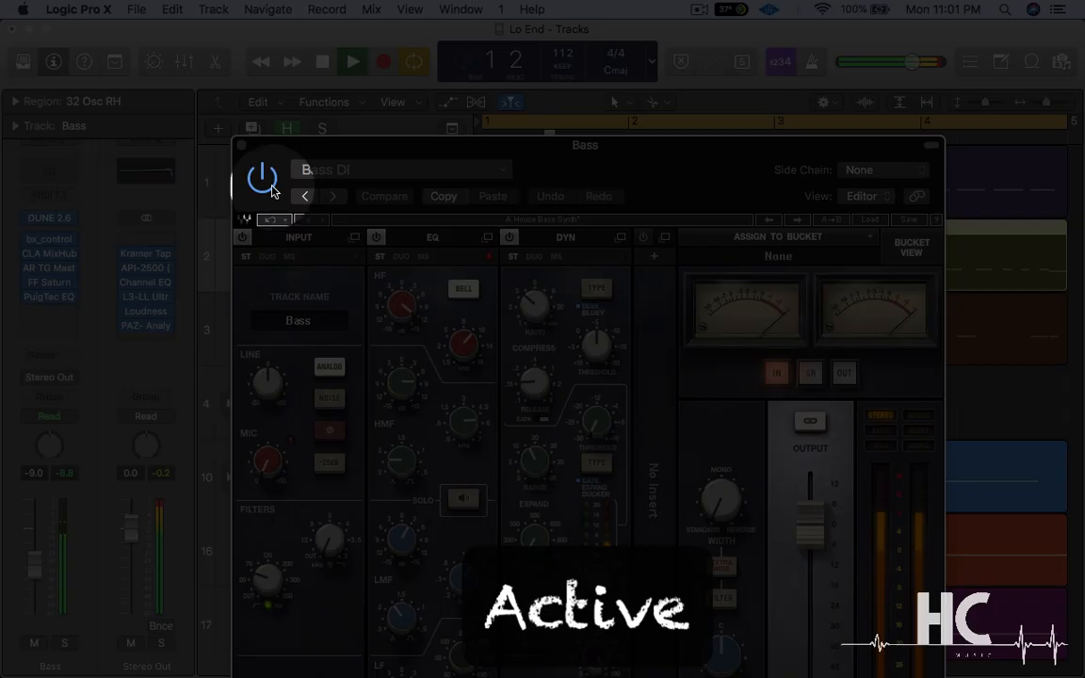
click(264, 179)
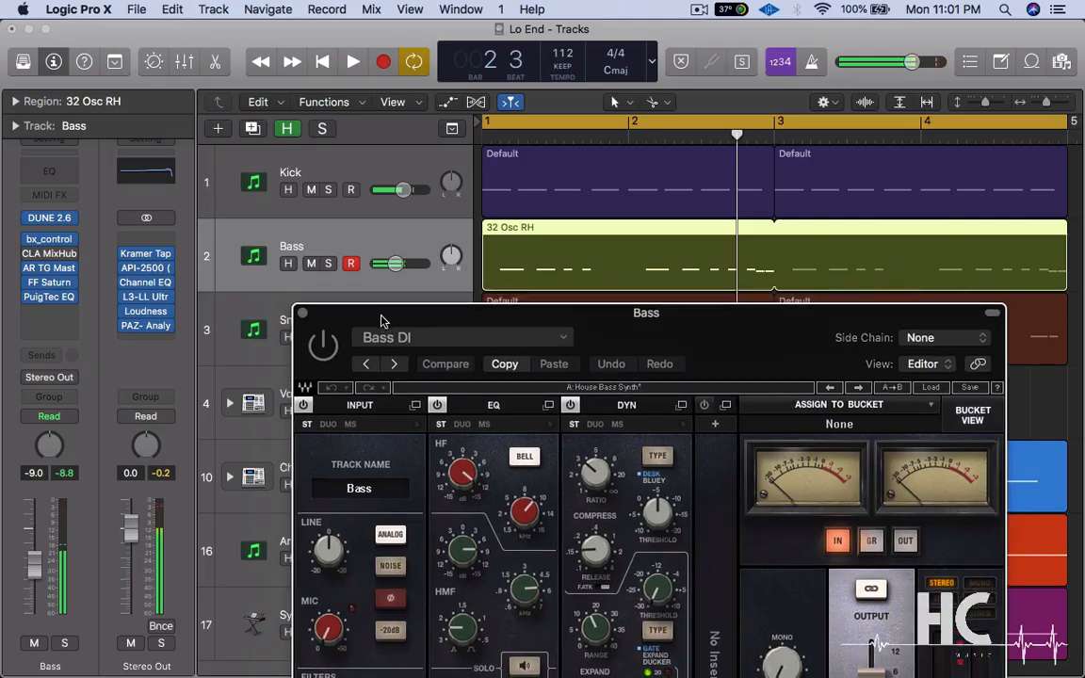
Solo the Bass track and compare CLA MixHub bypassed and active during playback, leaving it on and closing it
click(328, 264)
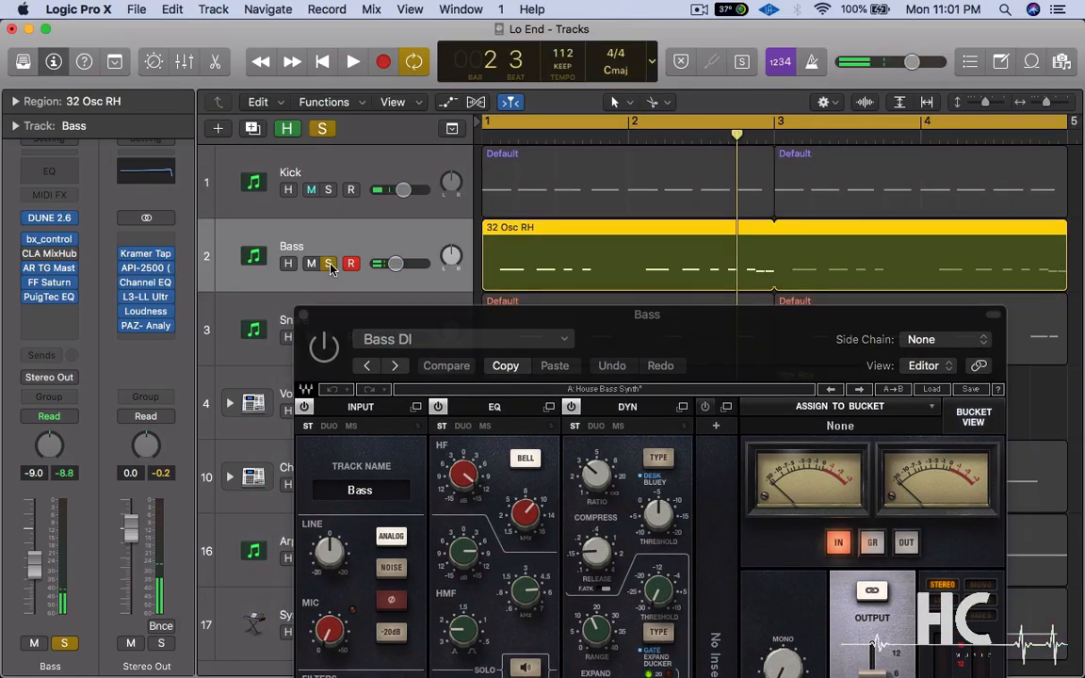
key(space)
click(324, 348)
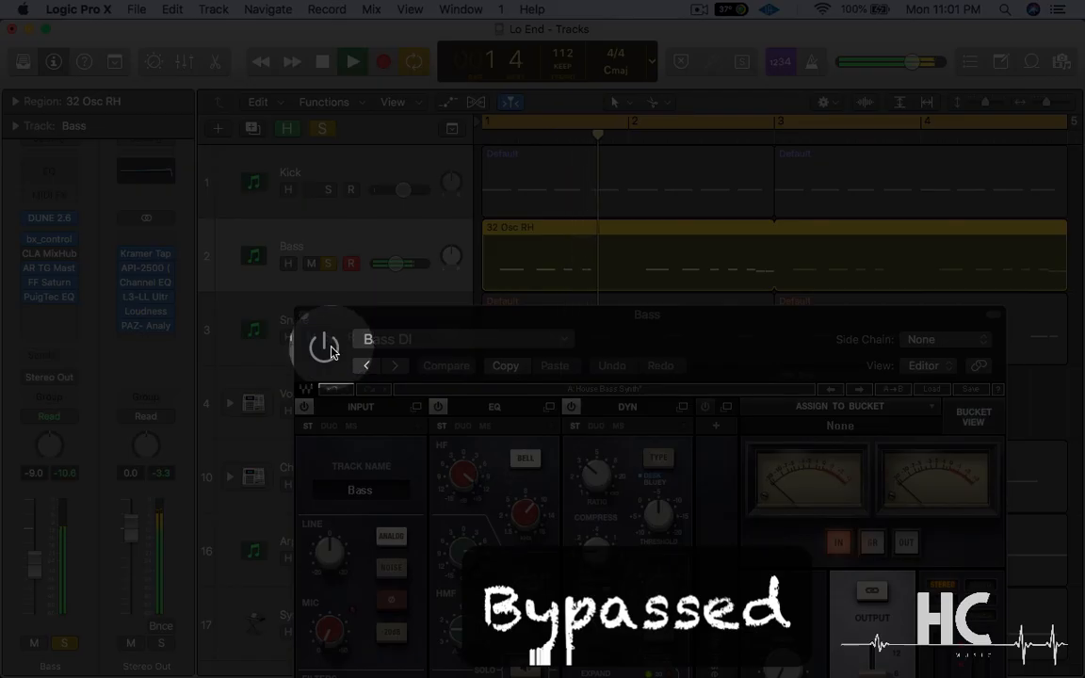
click(330, 351)
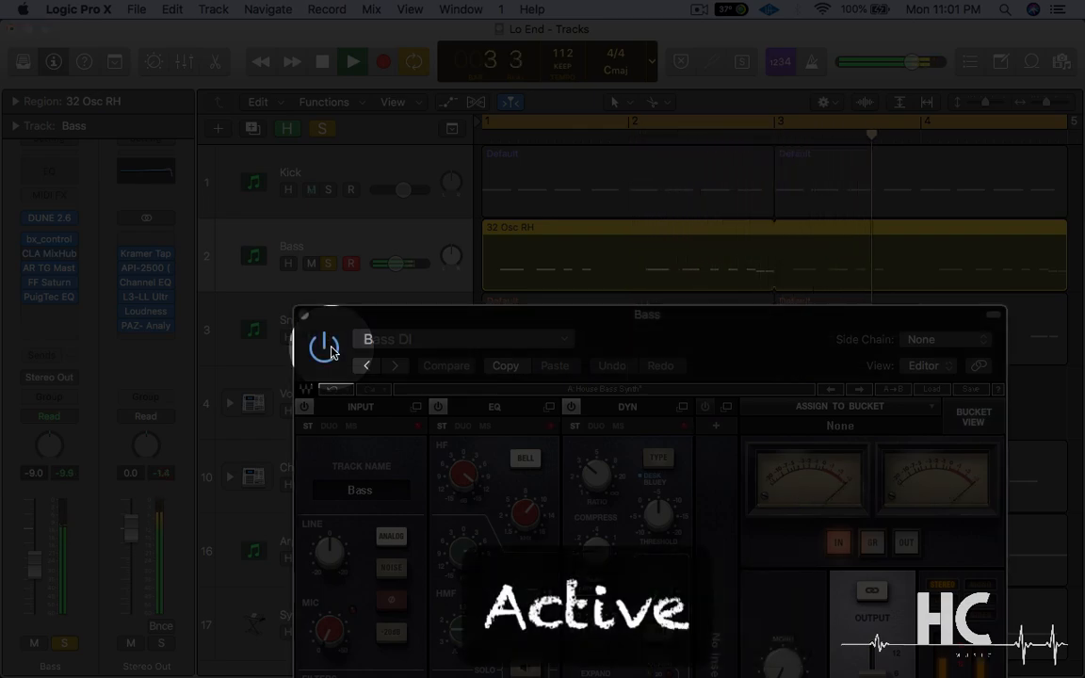
click(324, 347)
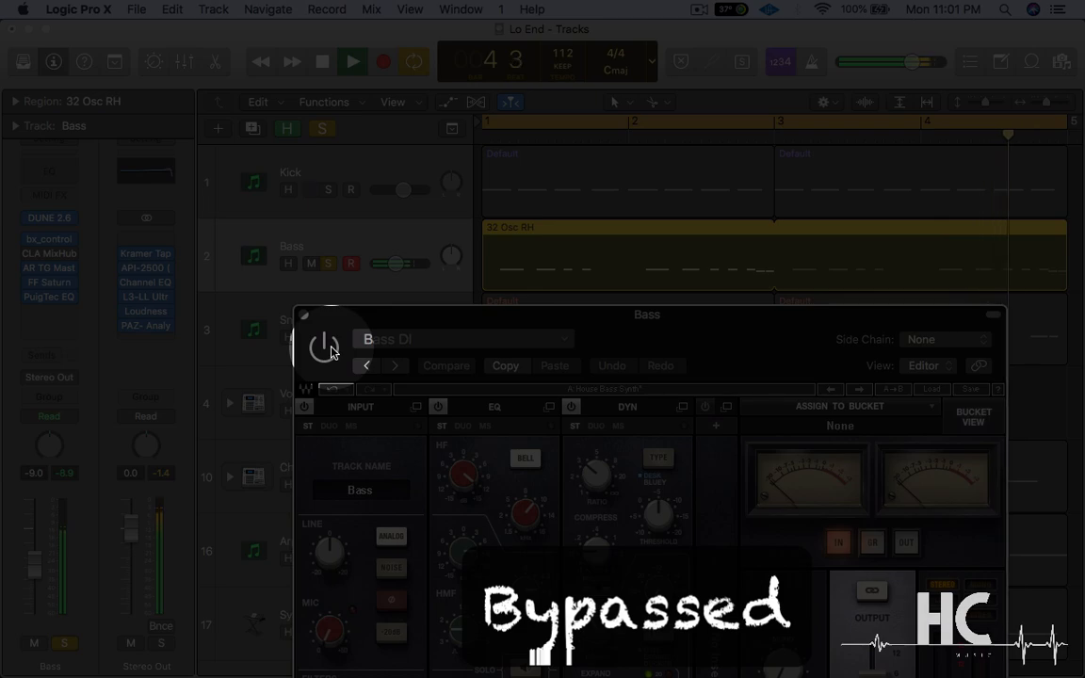
click(331, 351)
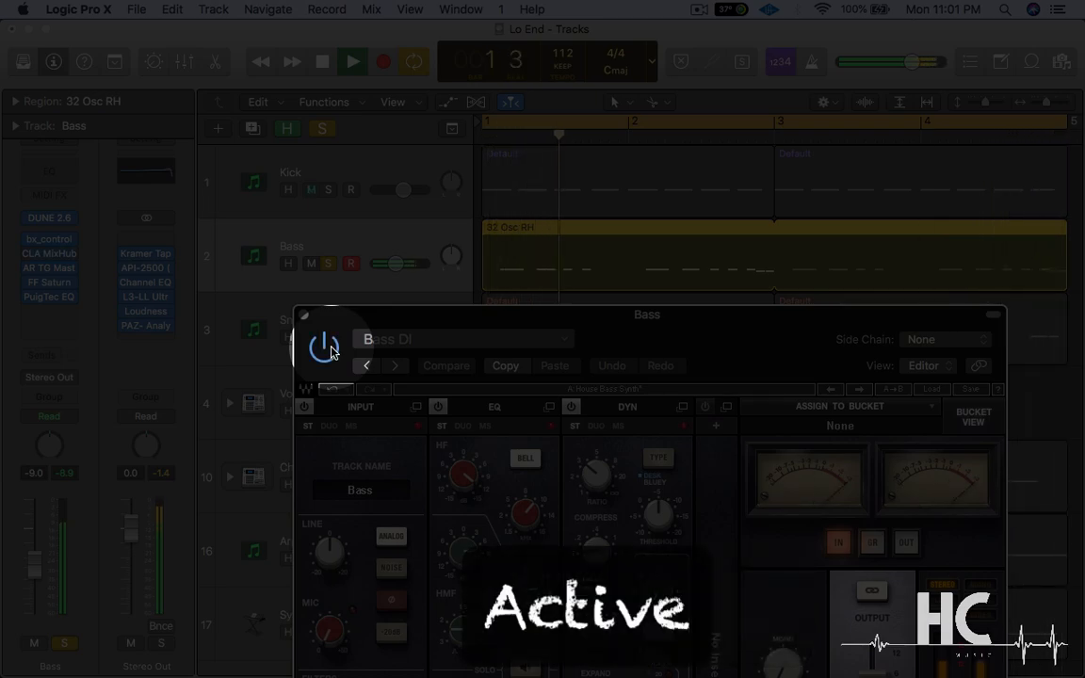
click(330, 352)
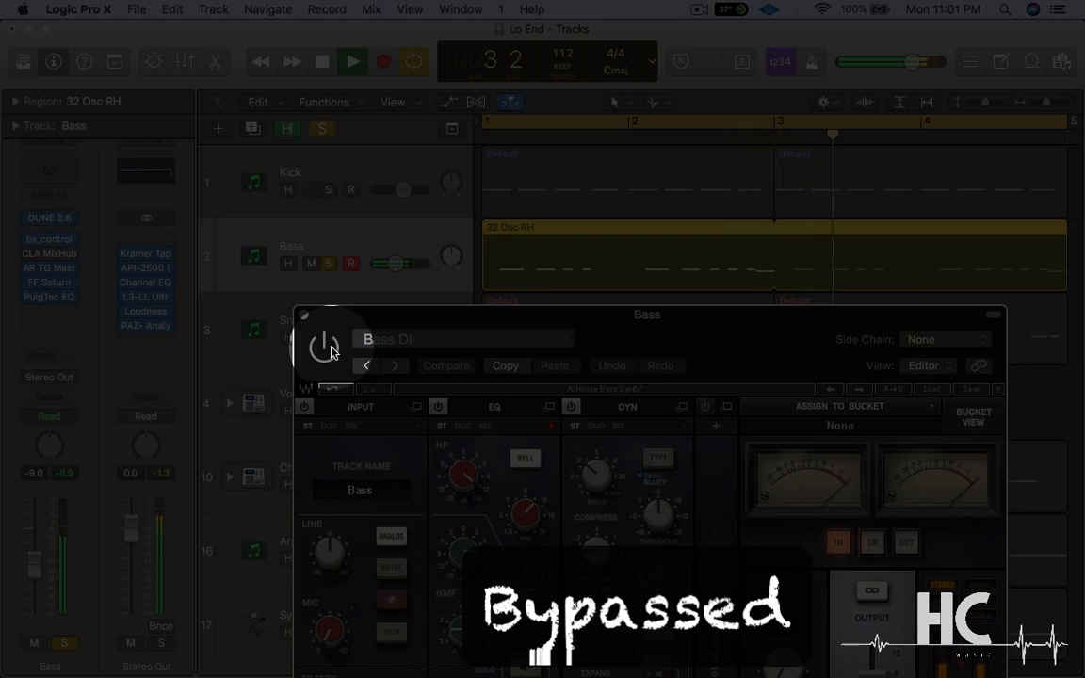
click(330, 351)
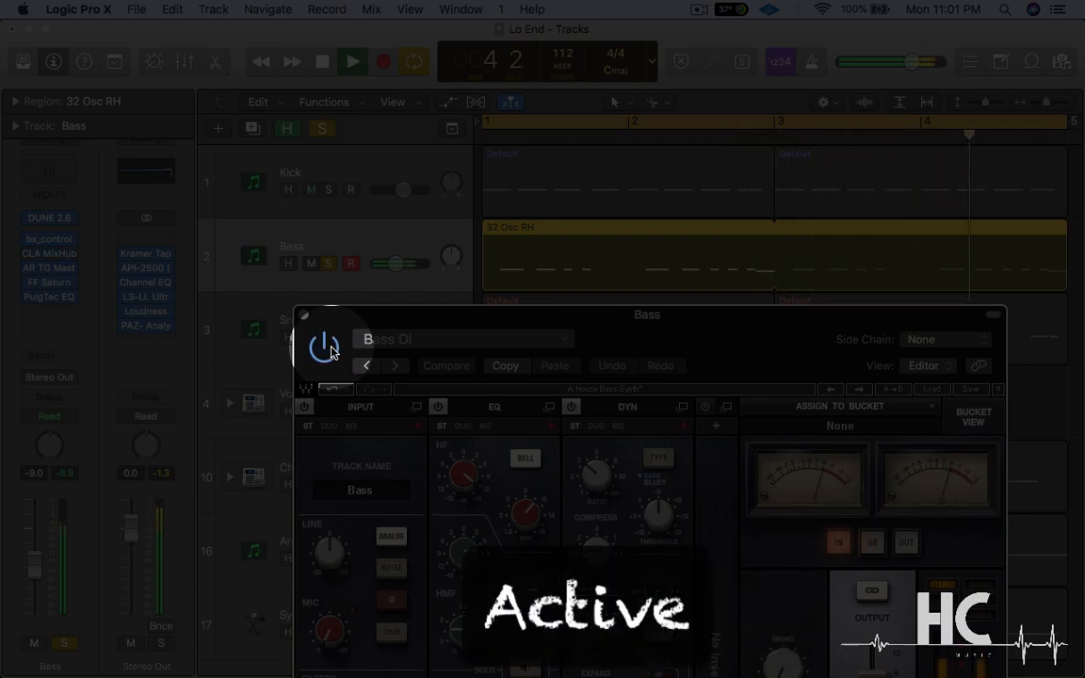
key(space)
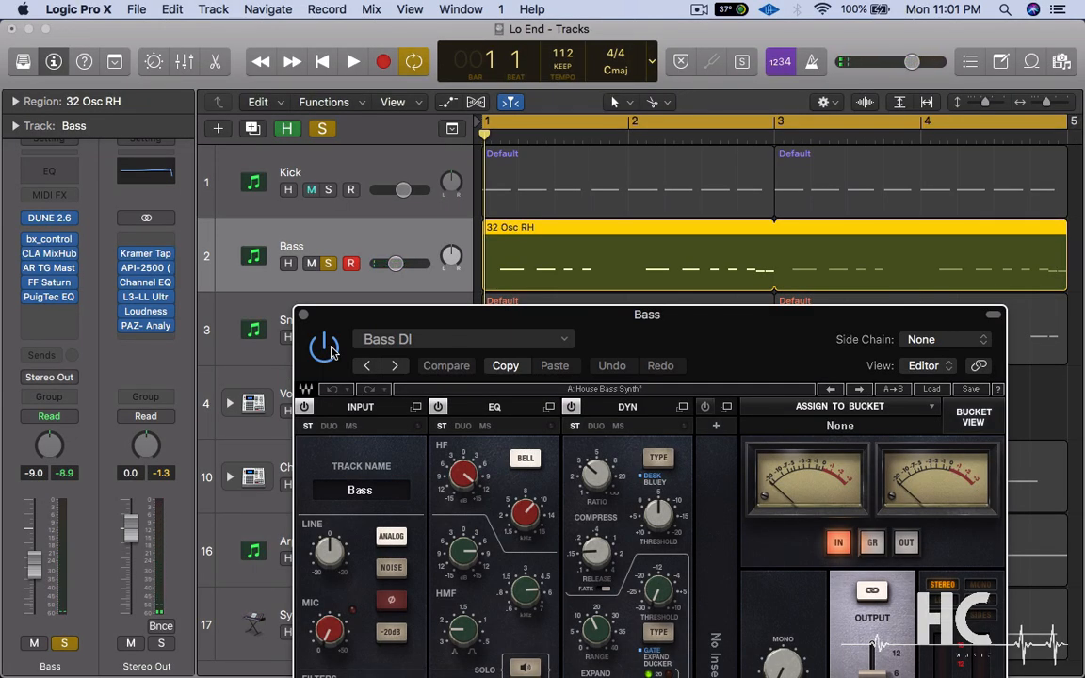
drag(438, 315, 438, 108)
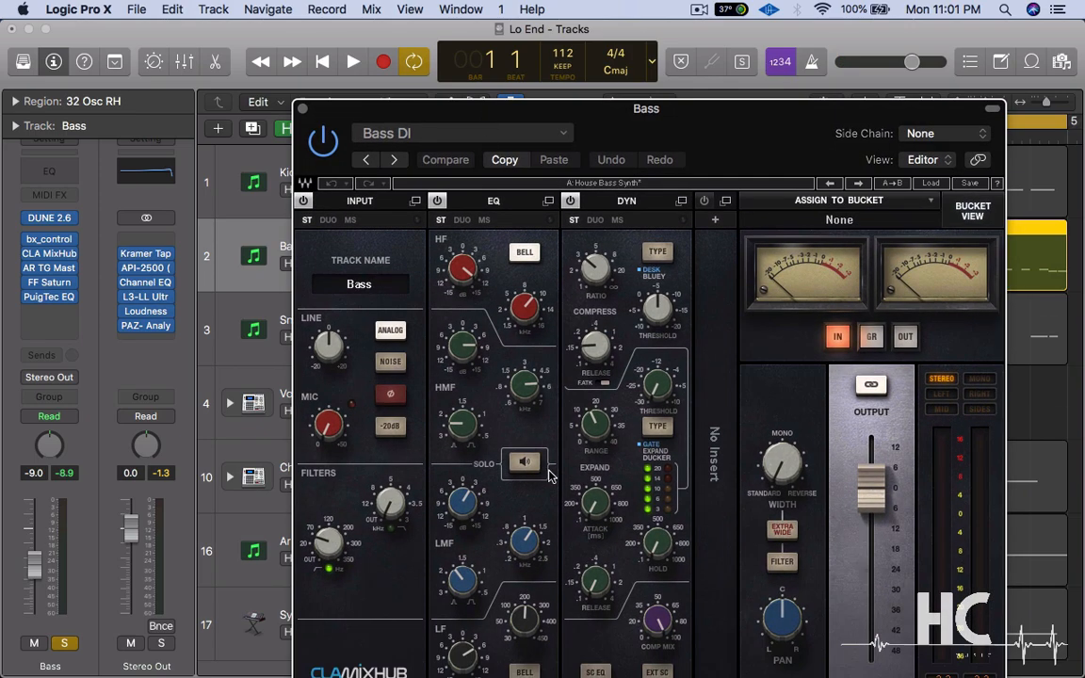
click(303, 111)
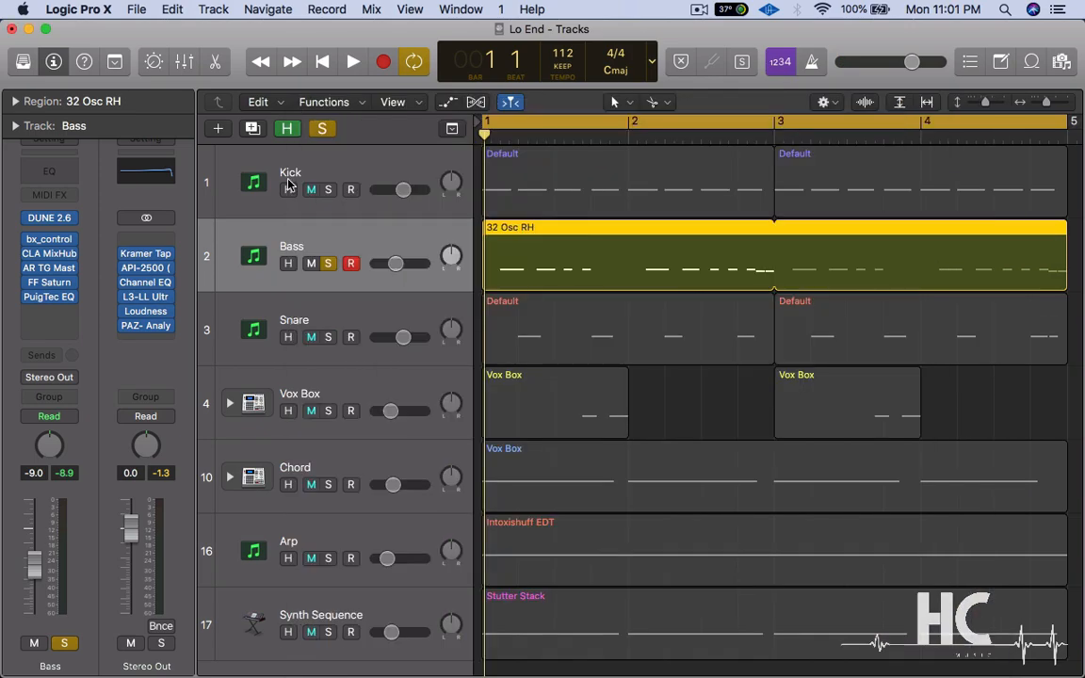
Examine the tone, limiter and spreader settings of the Bass track's AR TG Mastering plug-in
click(50, 270)
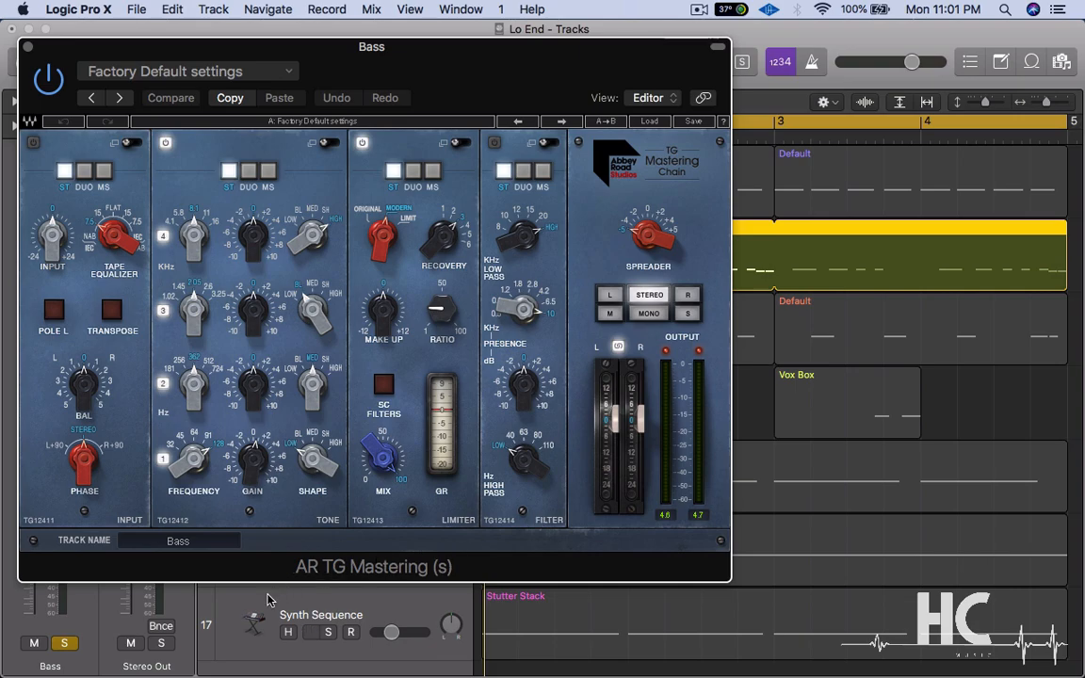
mouse_move(262, 470)
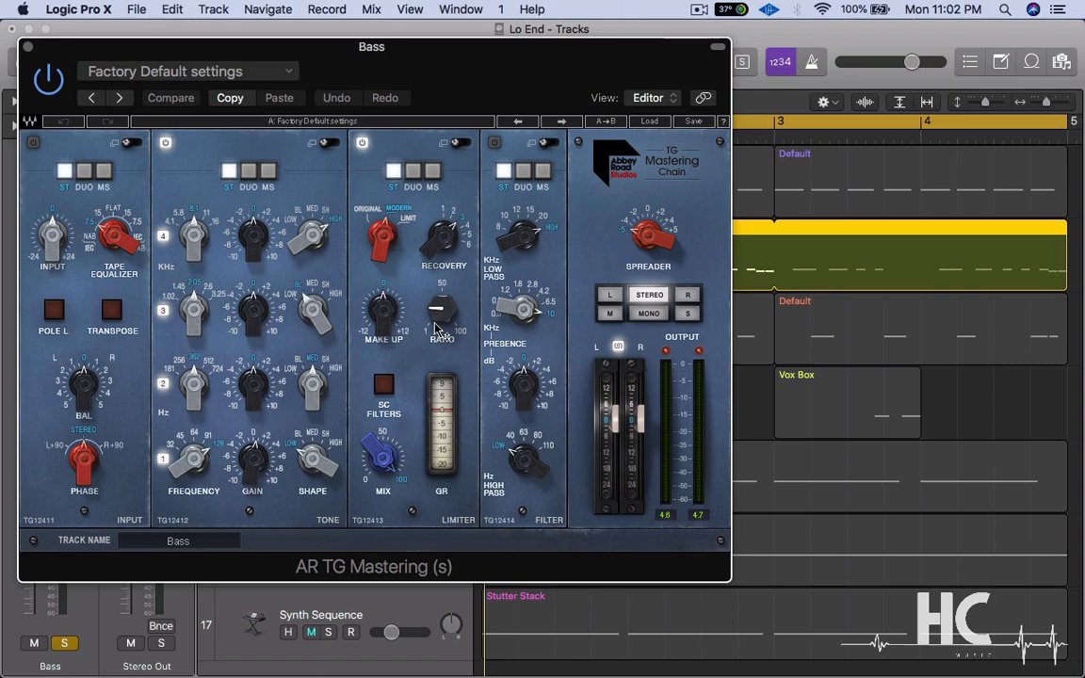
mouse_move(436, 328)
mouse_move(663, 247)
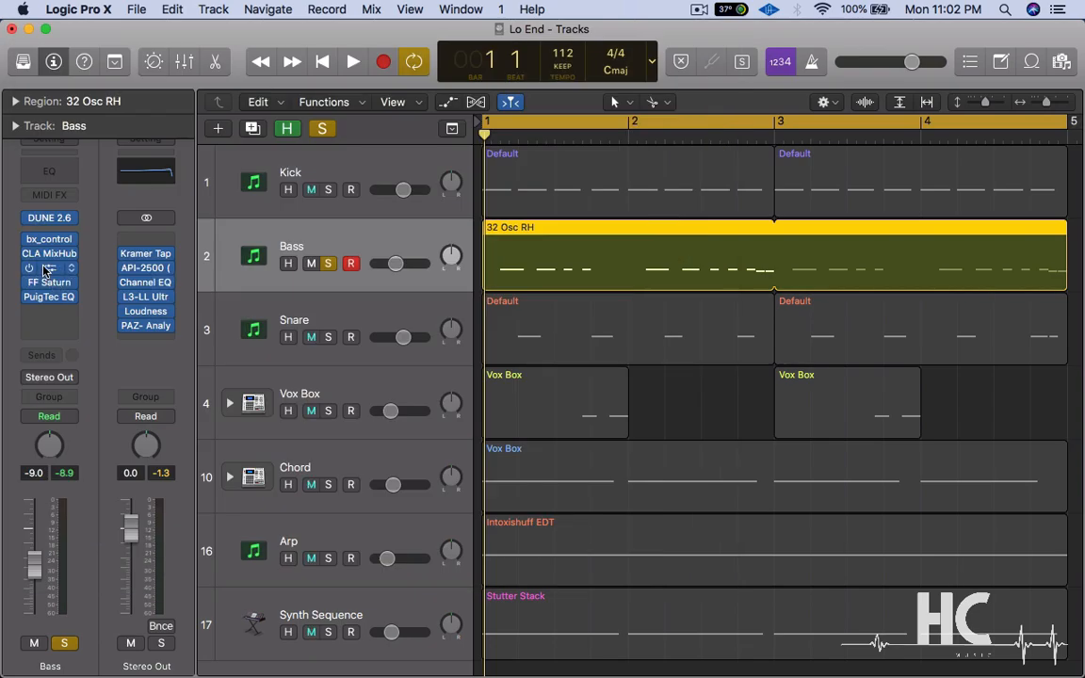
Compare the soloed Bass track's AR TG Mastering plug-in bypassed and active during playback, leaving it on and closing it
click(48, 271)
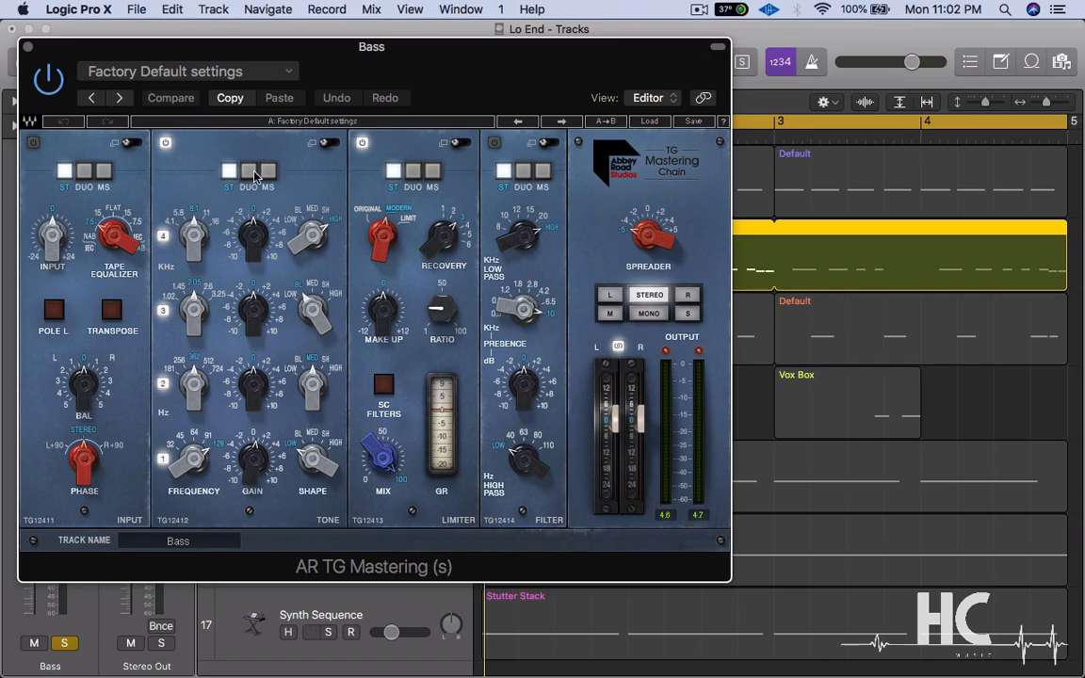
drag(276, 59, 468, 304)
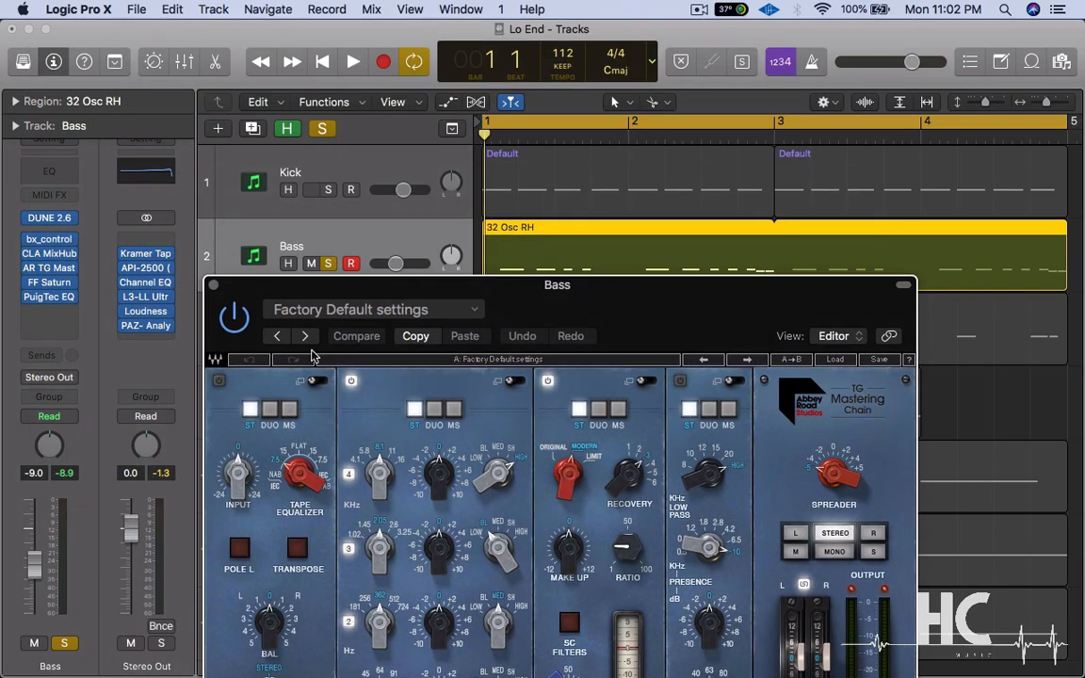
click(234, 320)
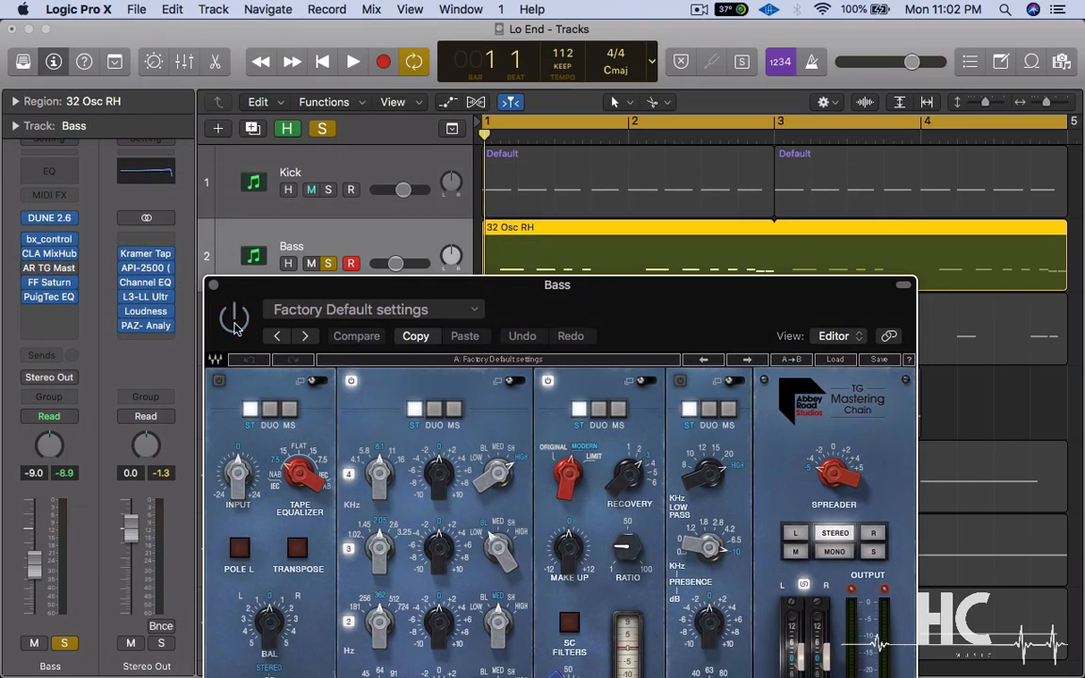
key(space)
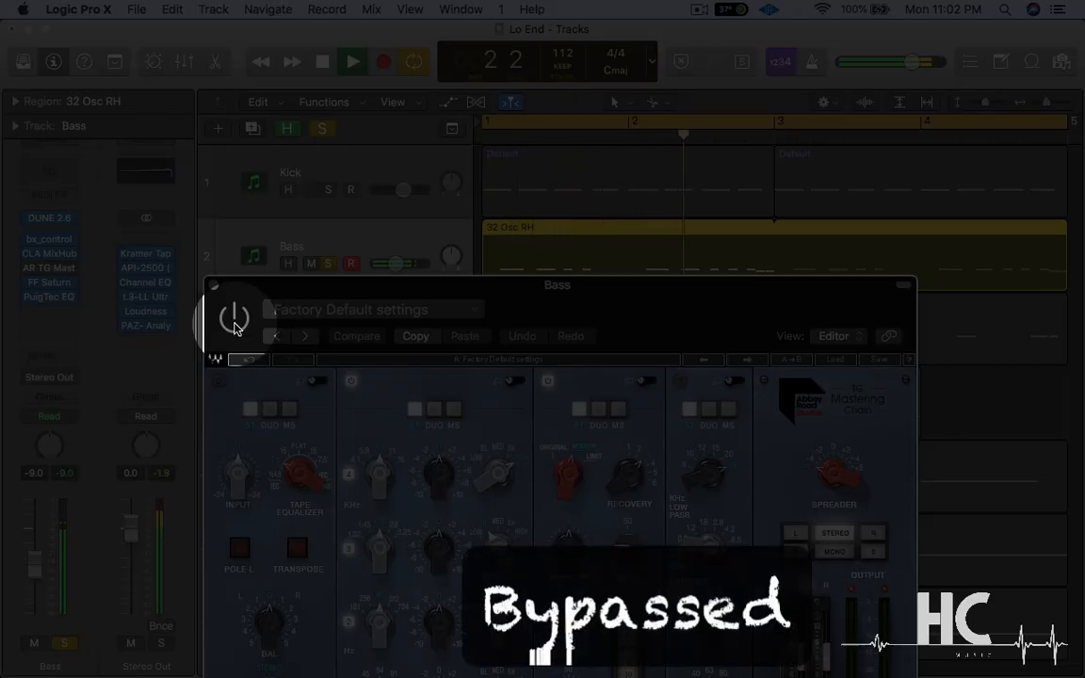
click(234, 320)
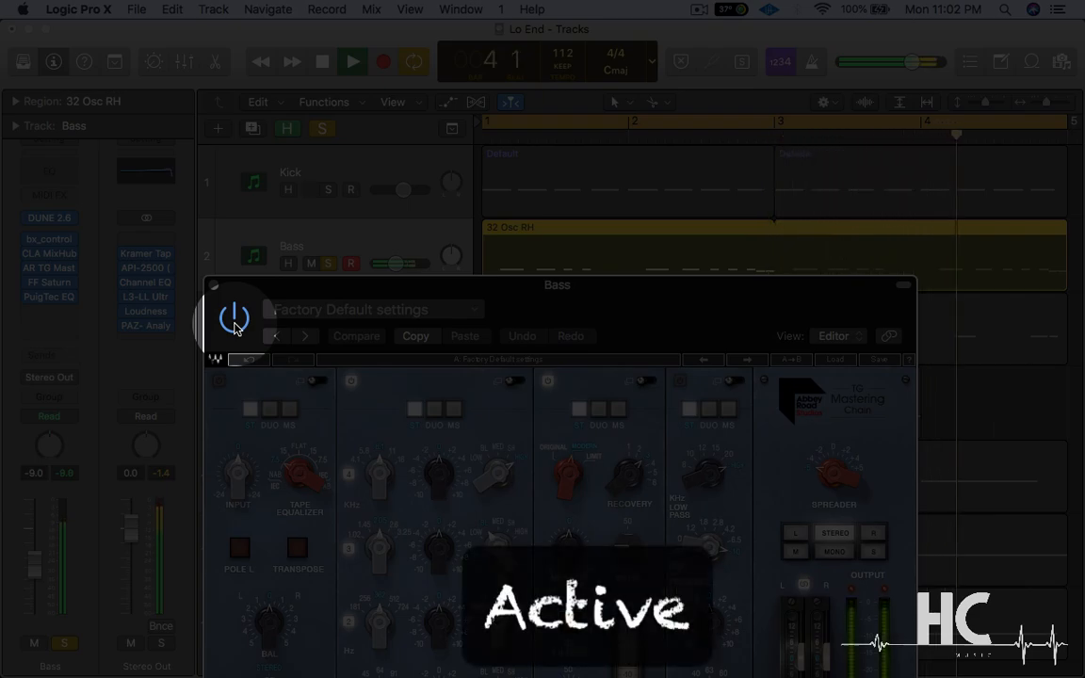
click(234, 320)
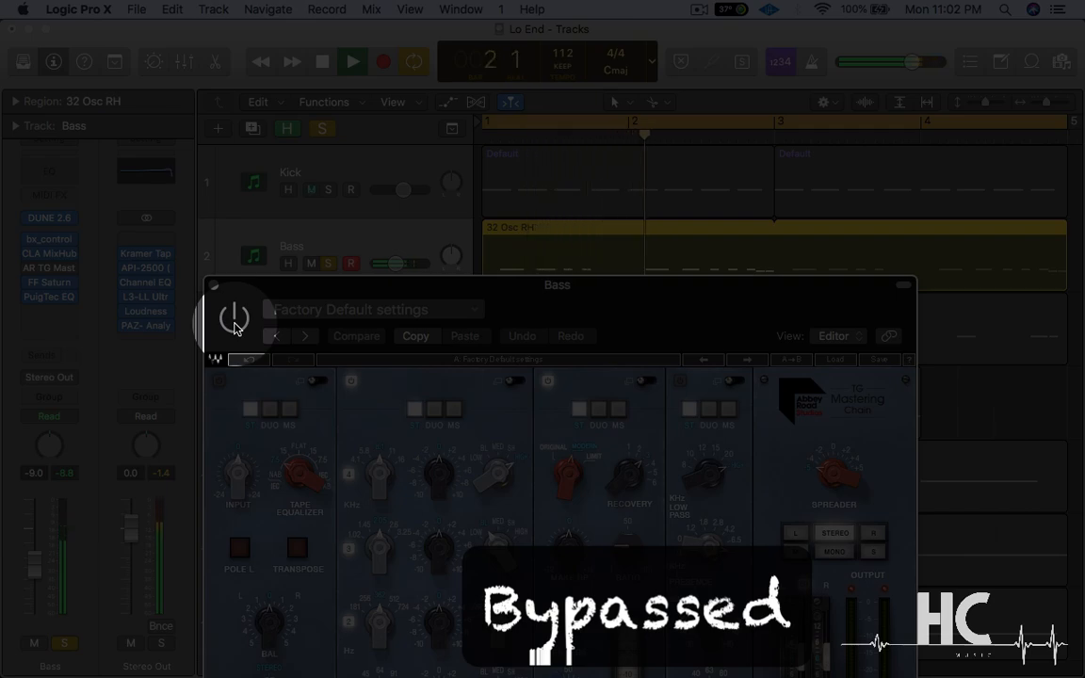
click(235, 320)
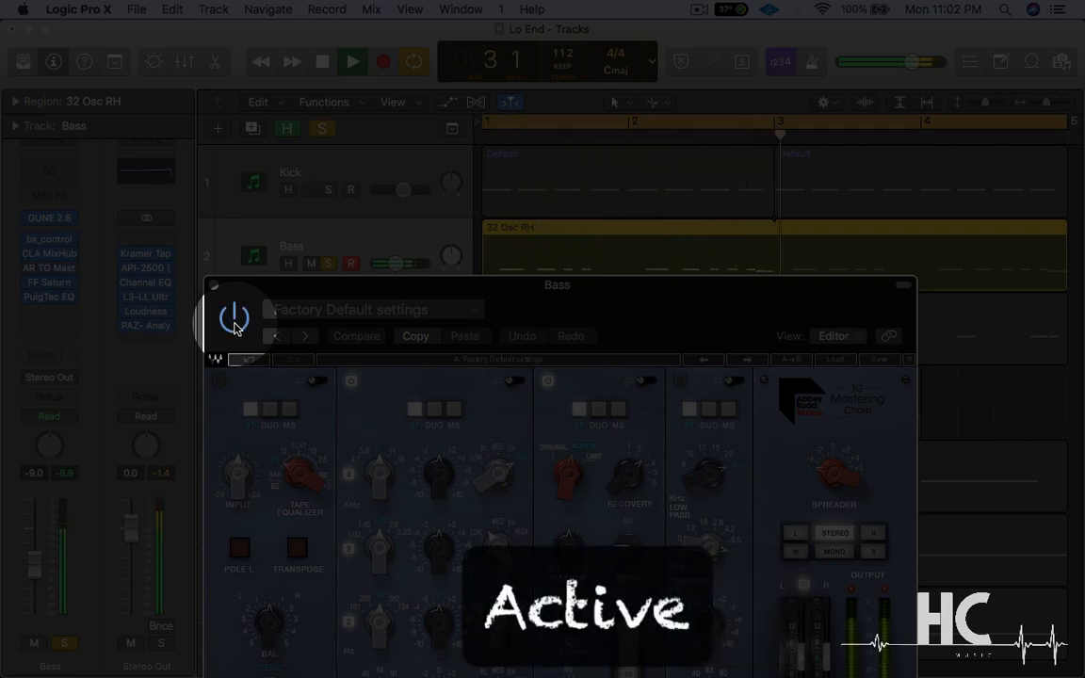
click(234, 320)
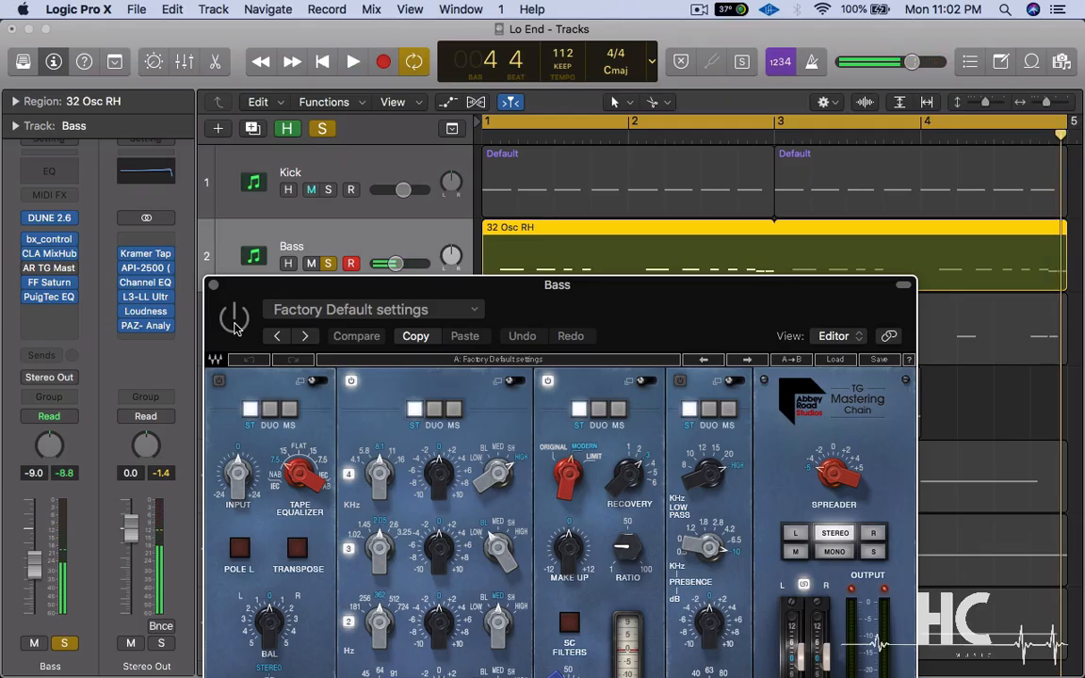
click(235, 321)
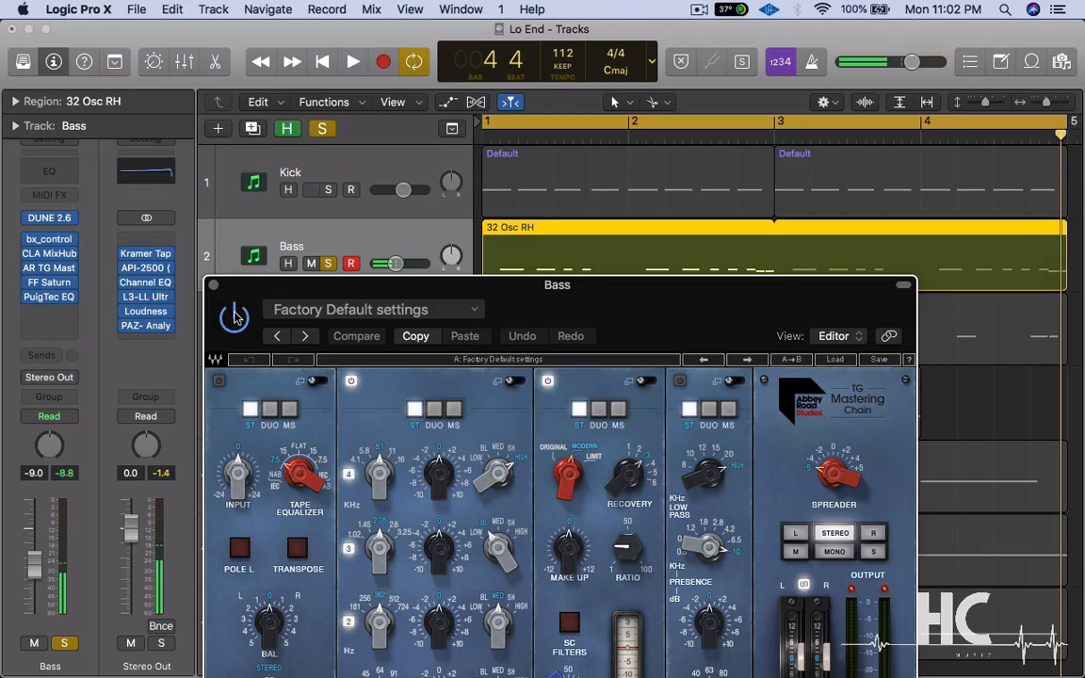
click(214, 285)
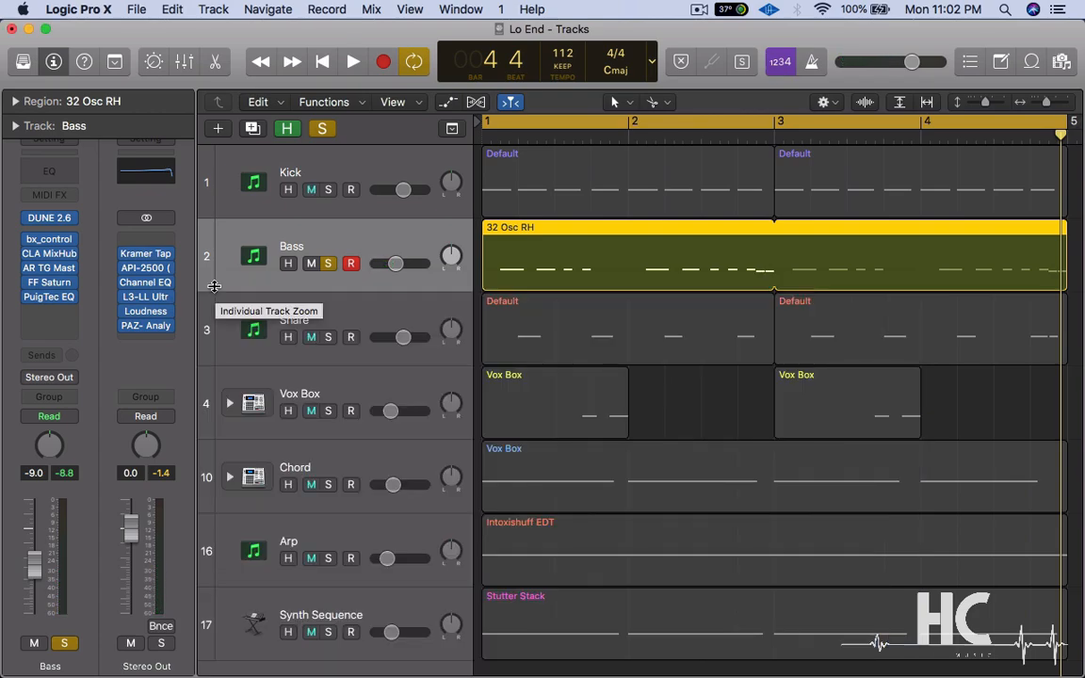
Open the Bass track's FF Saturn plug-in and examine the Clean Tape settings of its six bands
click(54, 286)
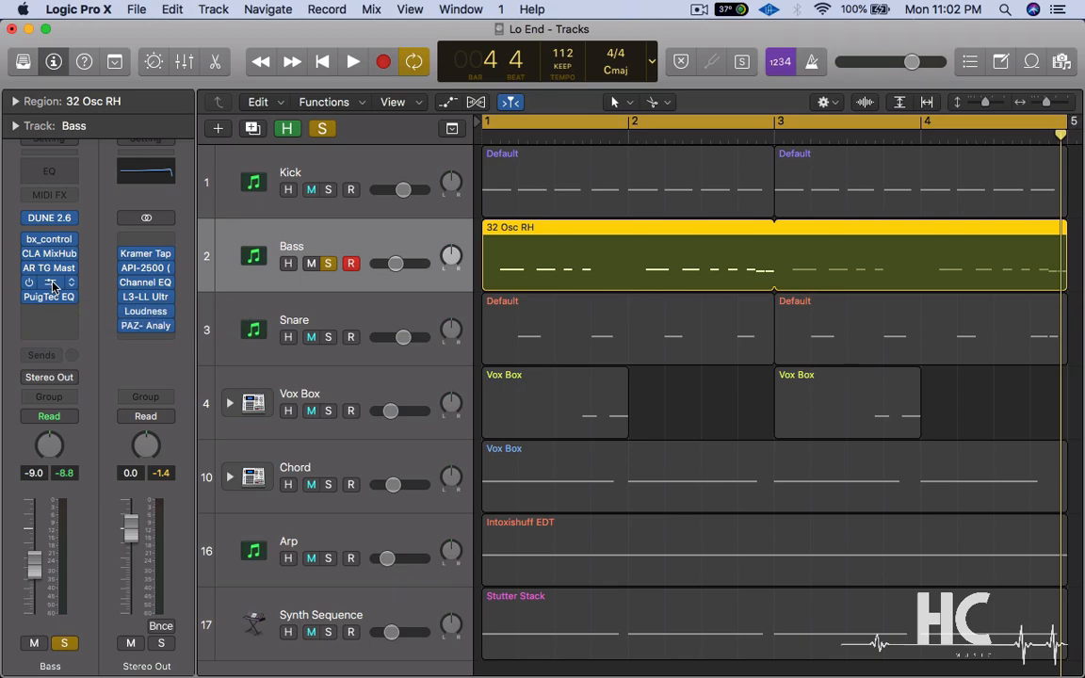
click(54, 285)
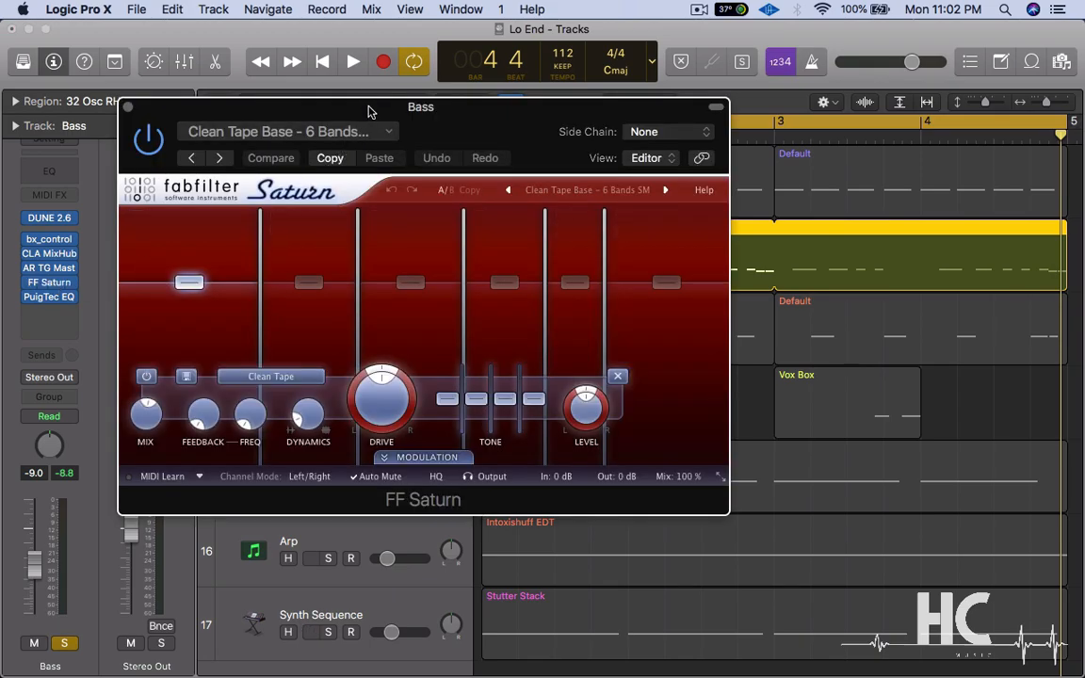
drag(370, 111, 671, 200)
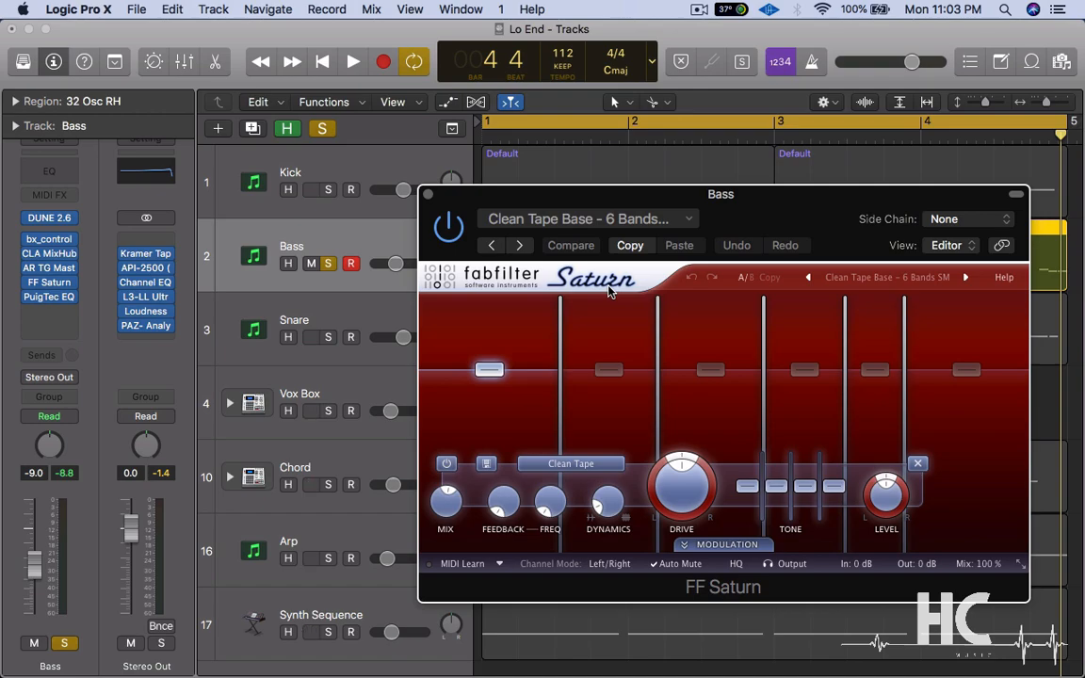
Play the soloed Bass with FF Saturn bypassed and active in turn, leaving it on and closing it
click(449, 228)
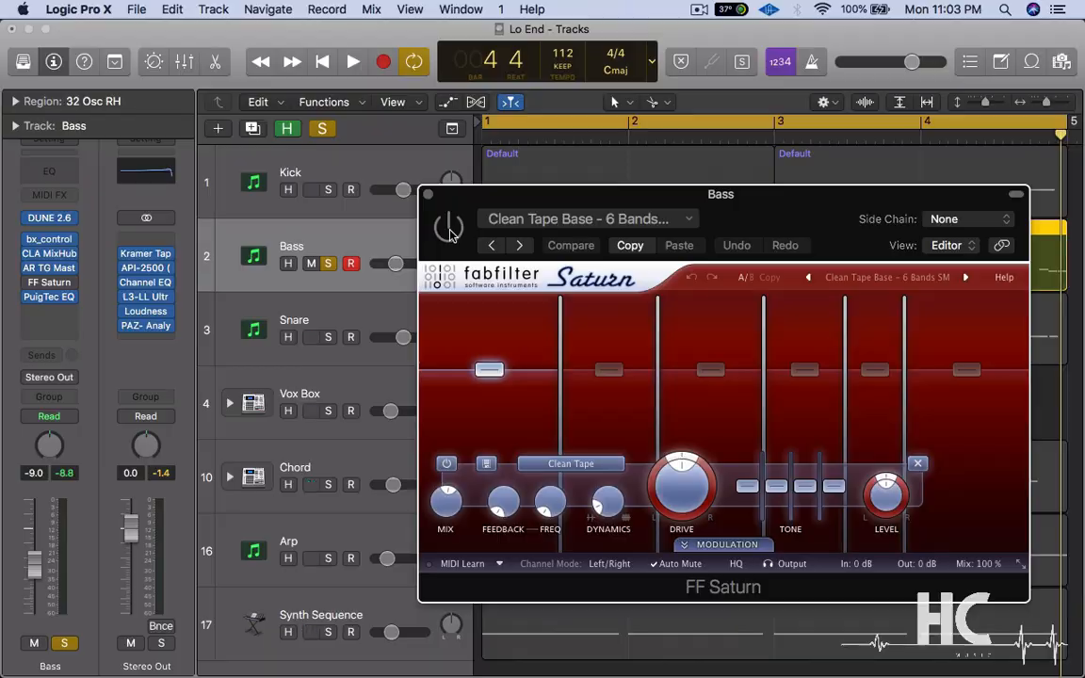
key(space)
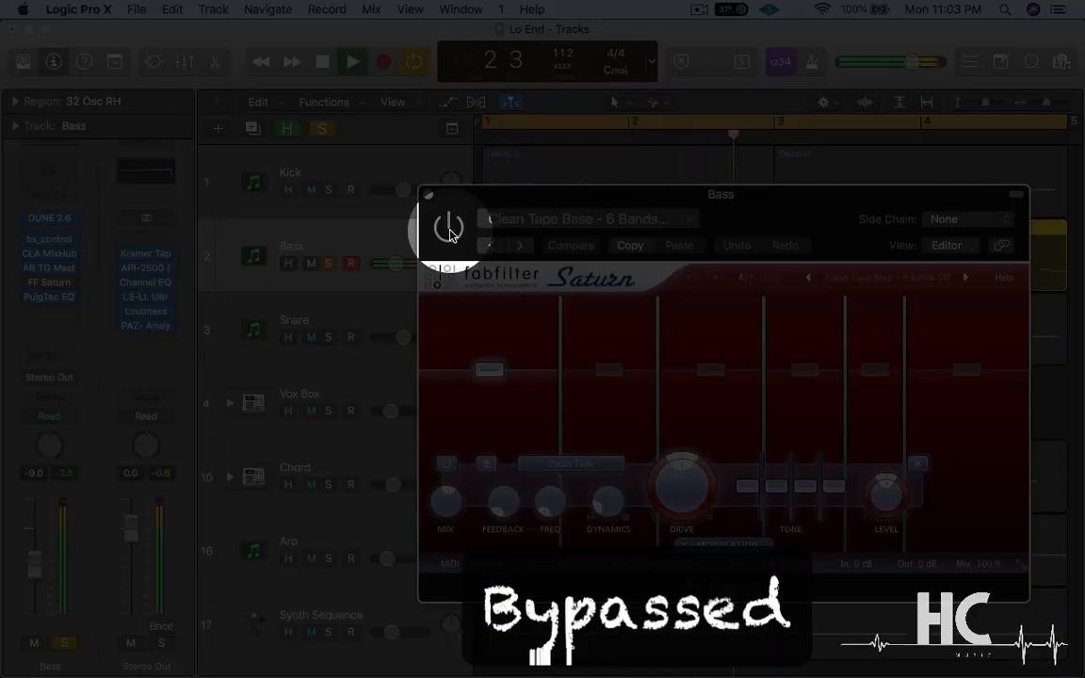
click(450, 229)
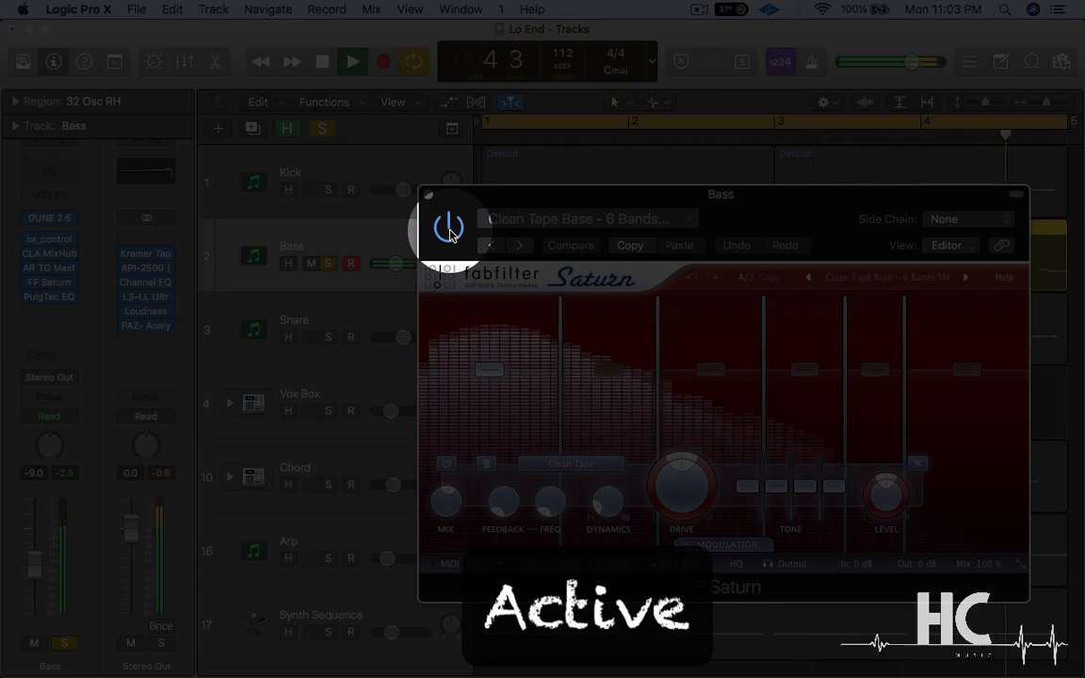
click(450, 229)
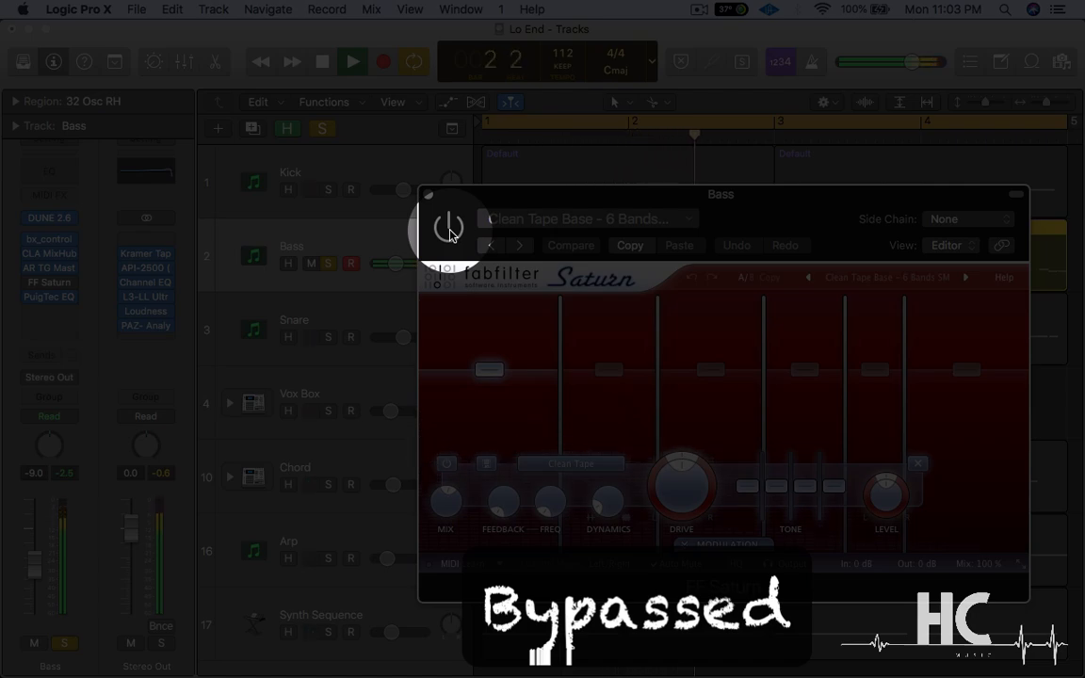
click(449, 228)
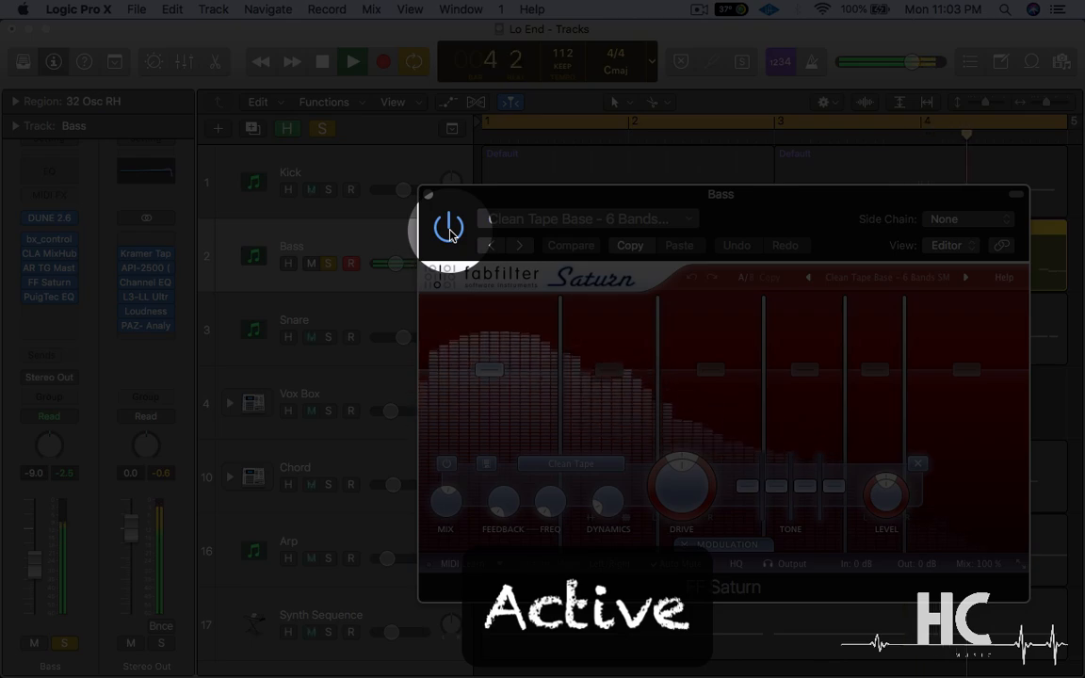
key(space)
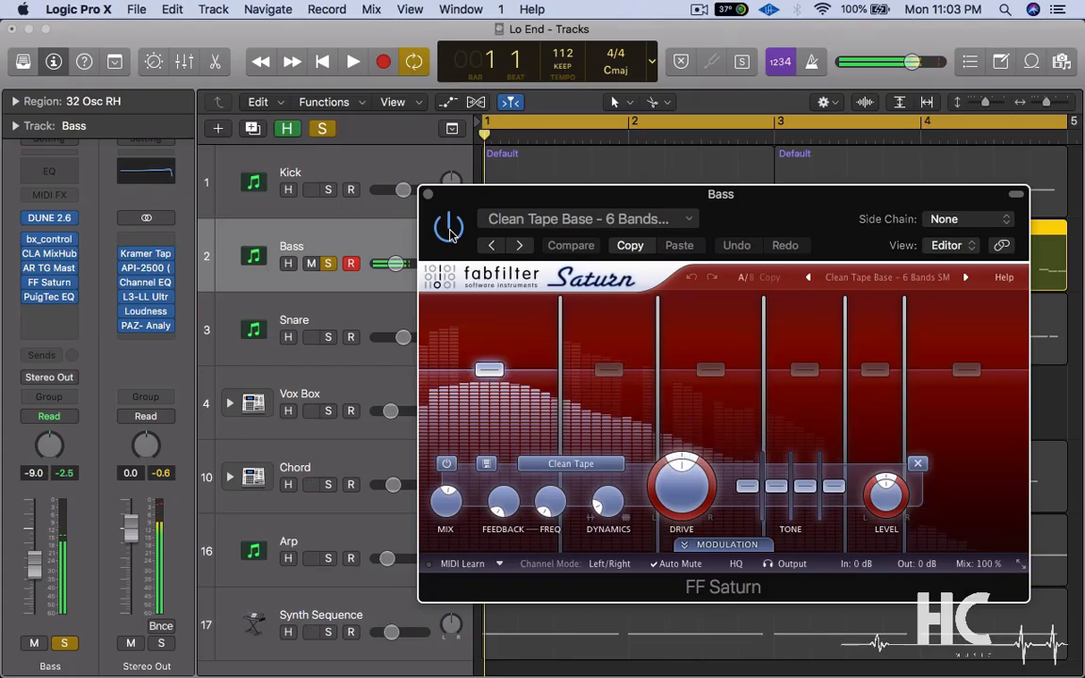
click(428, 194)
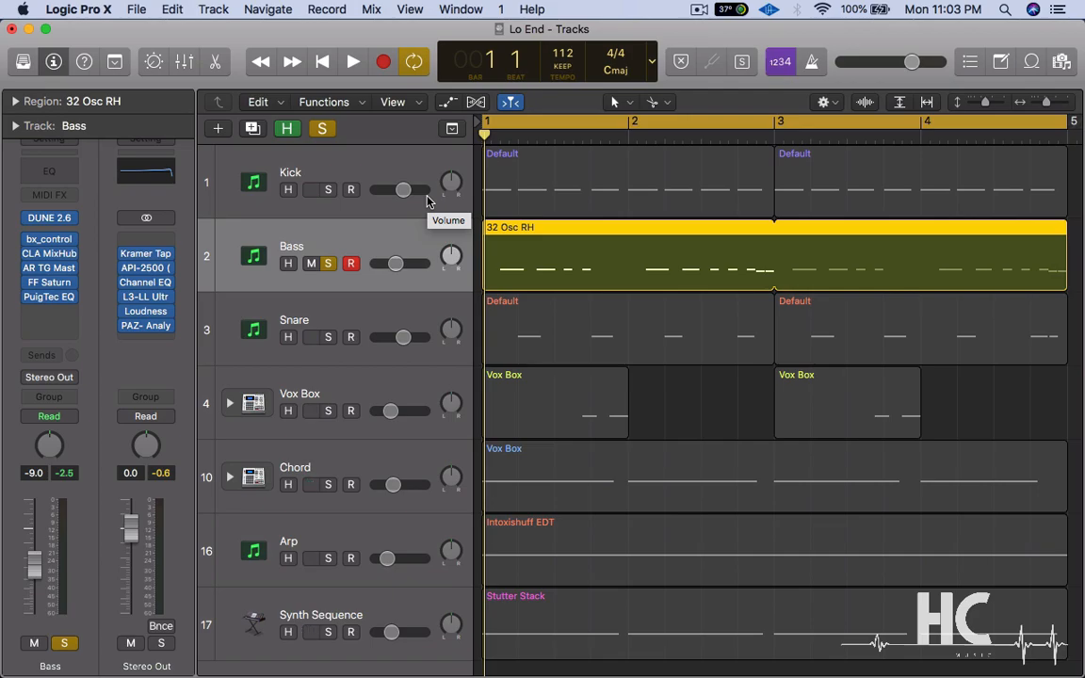
Inspect the Bass track's PuigTec EQP1A and compare it bypassed and active during playback, leaving it on and closing it
click(50, 297)
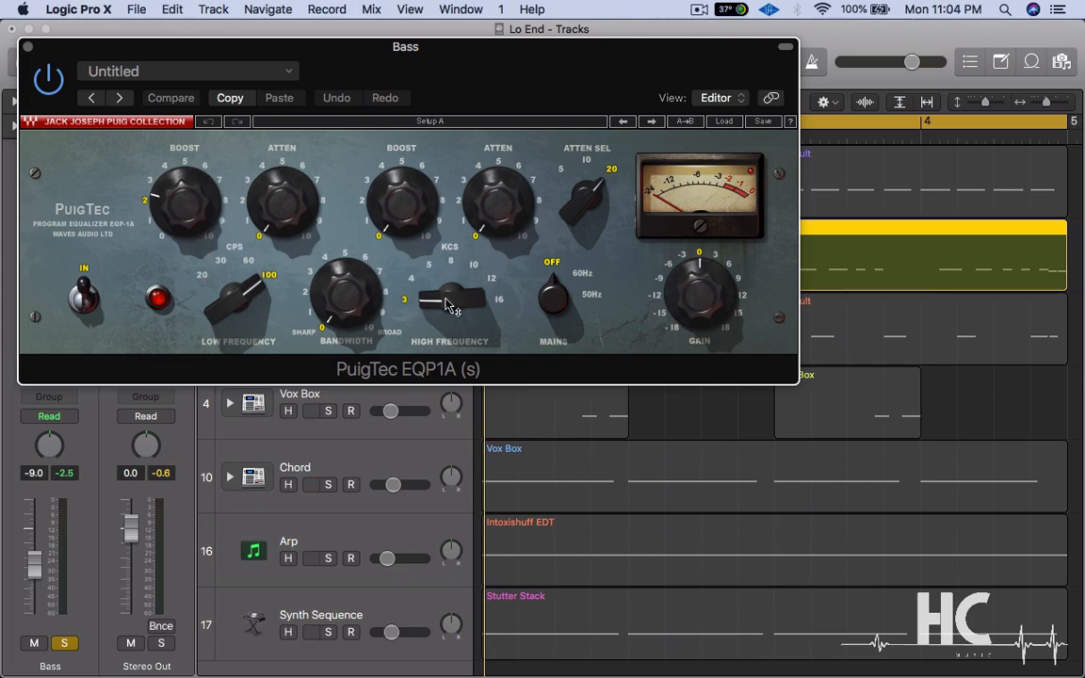
drag(253, 55, 519, 323)
click(314, 348)
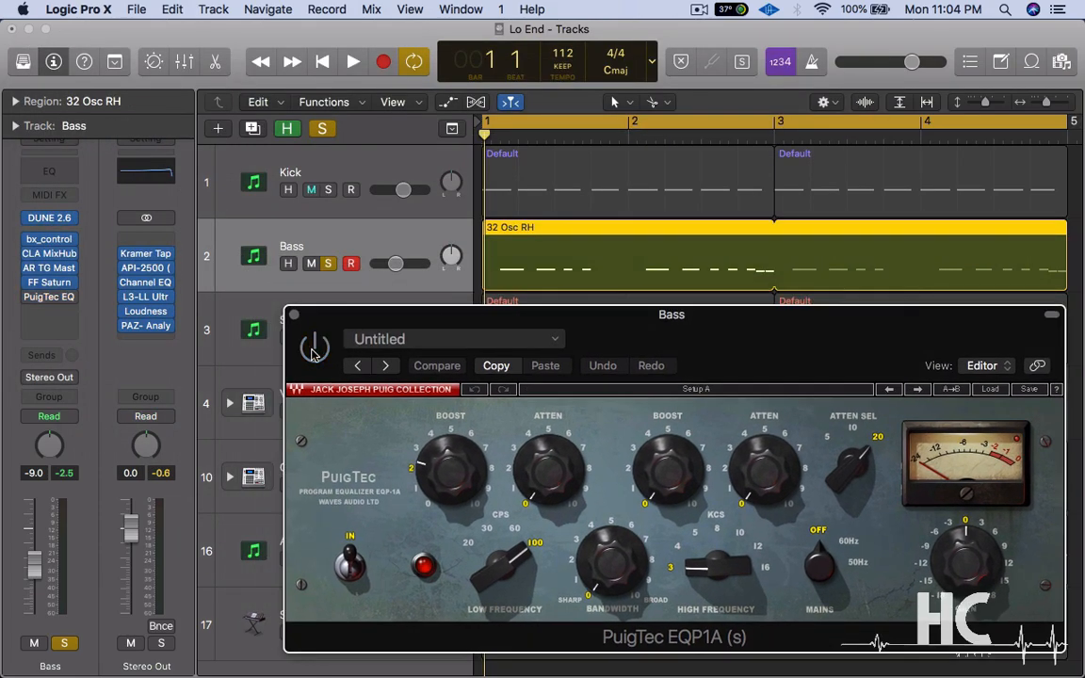
key(space)
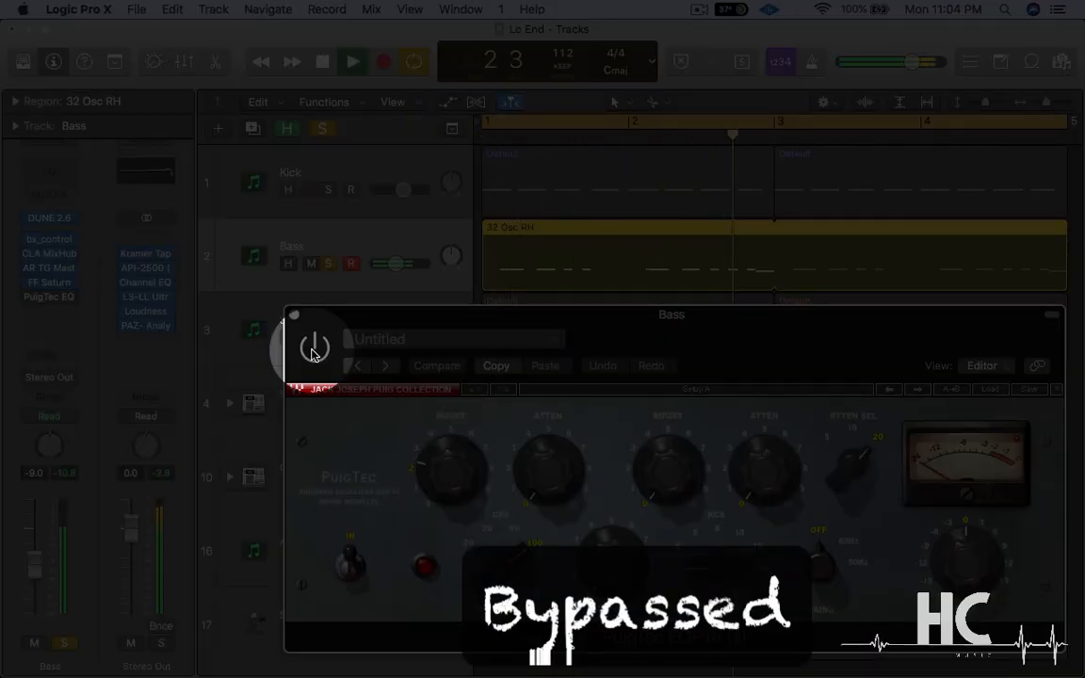
click(314, 348)
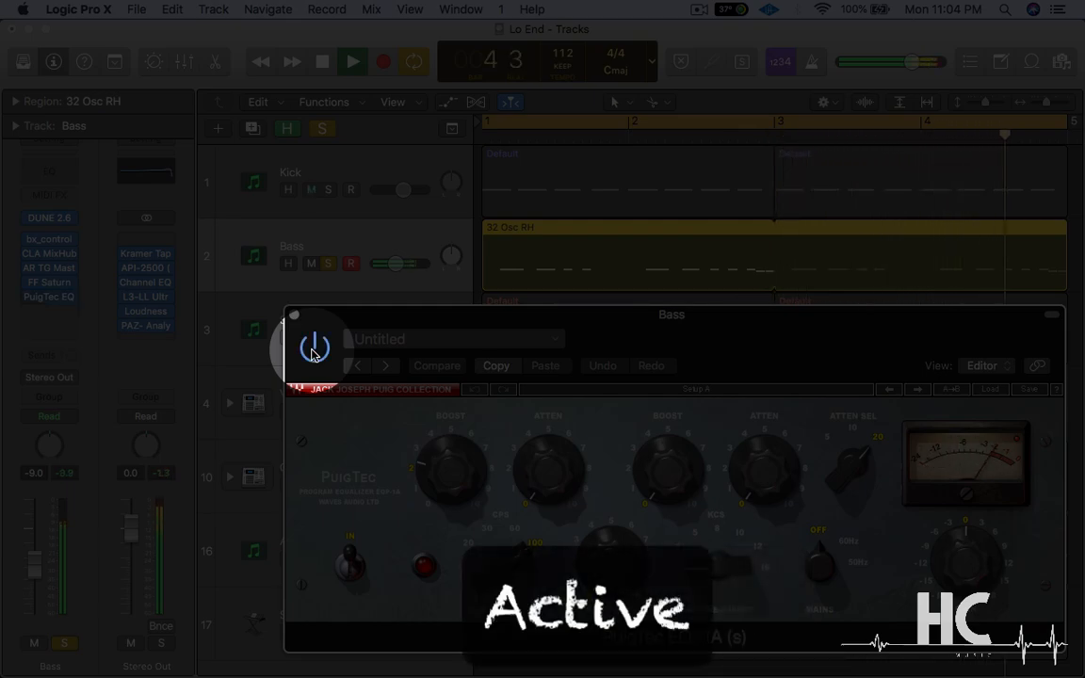
click(314, 349)
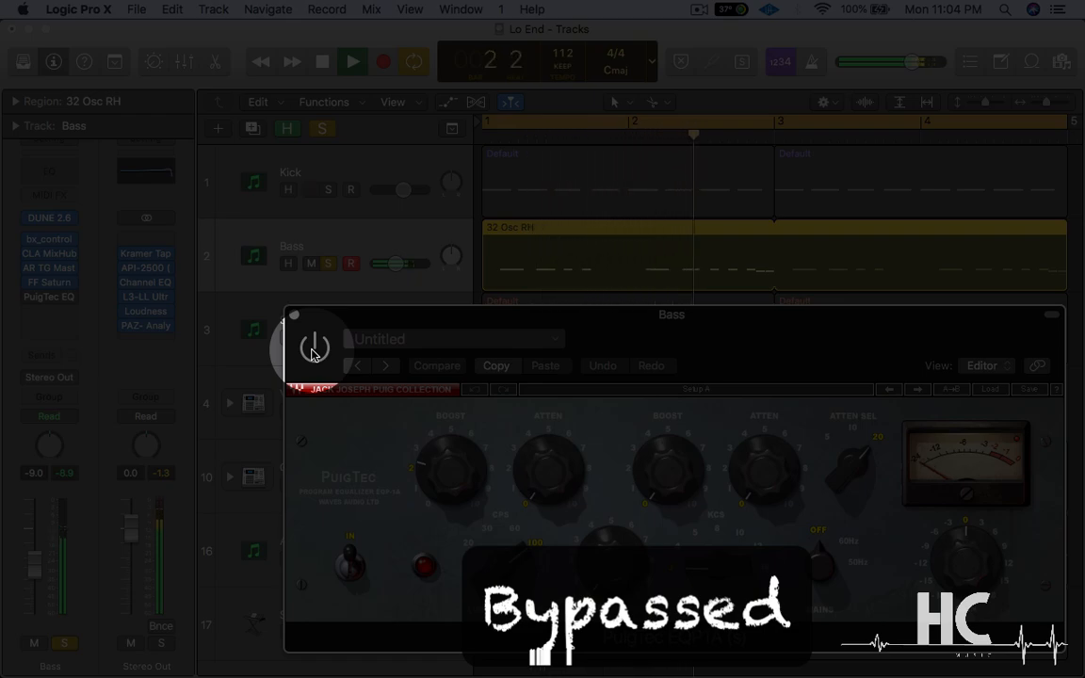
click(314, 348)
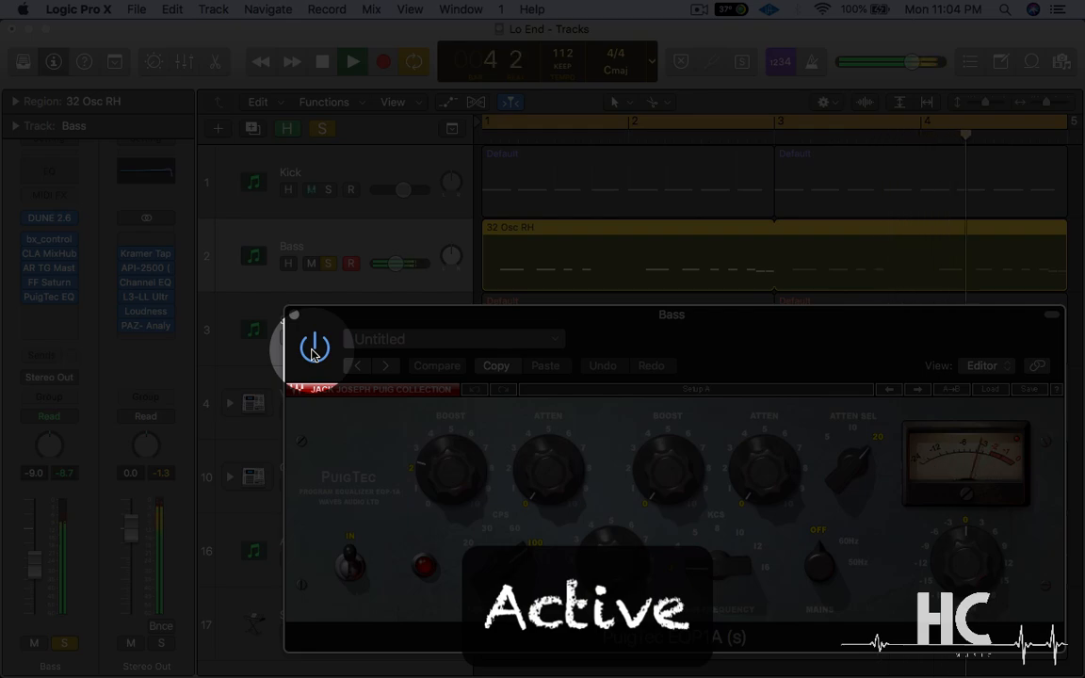
key(space)
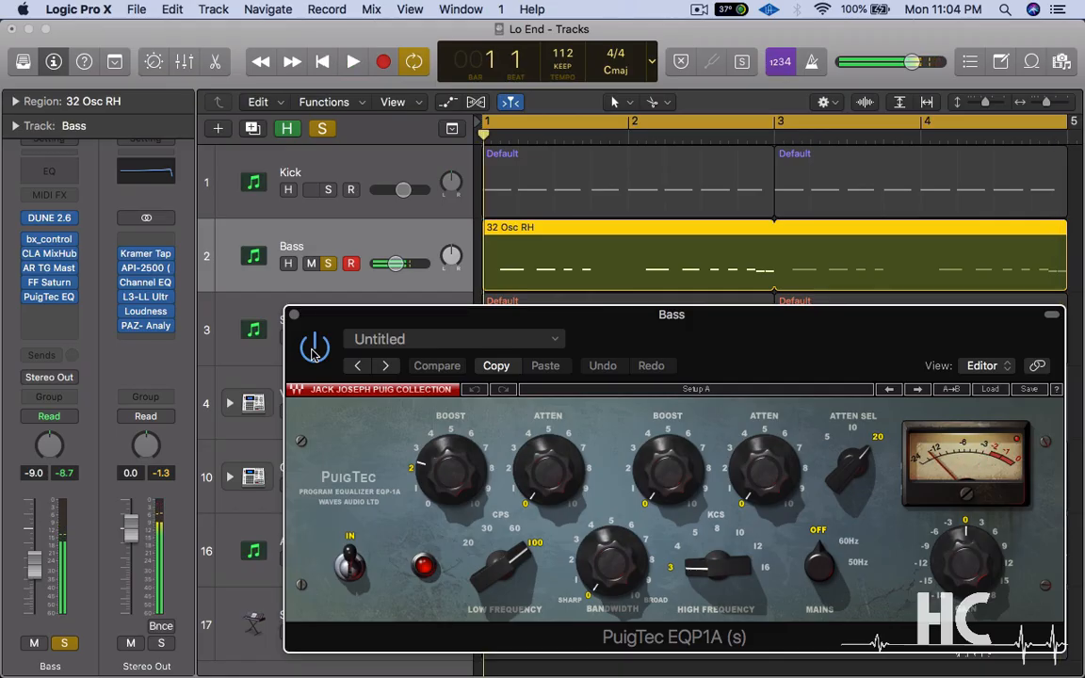
key(super+w)
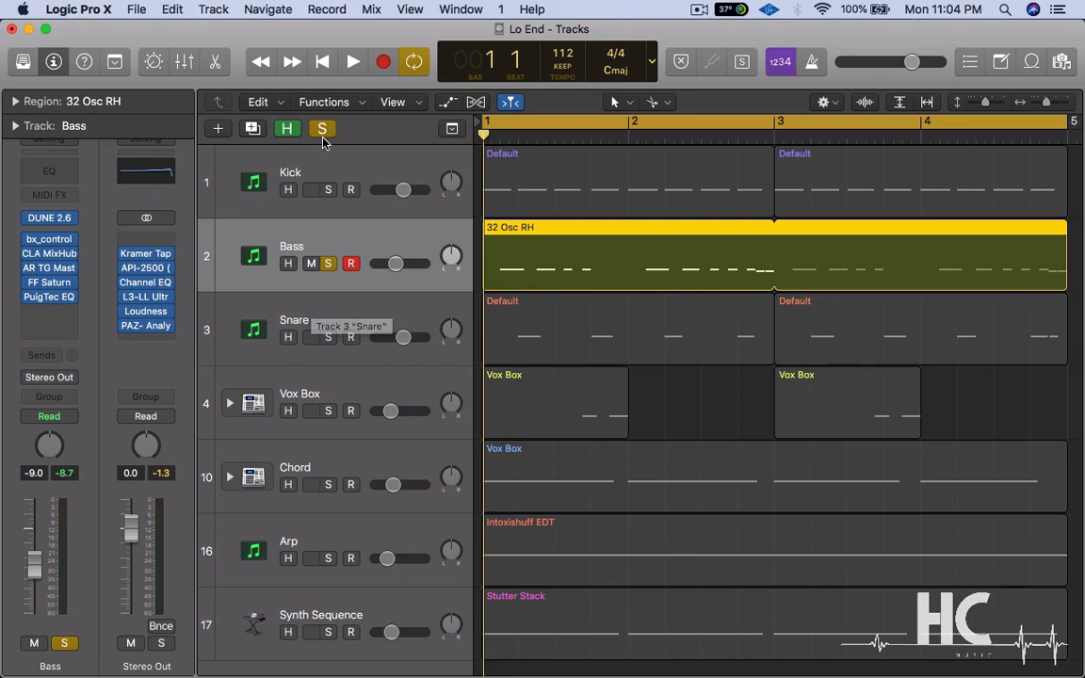
Clear the solo on the Bass track and play the full mix
click(322, 130)
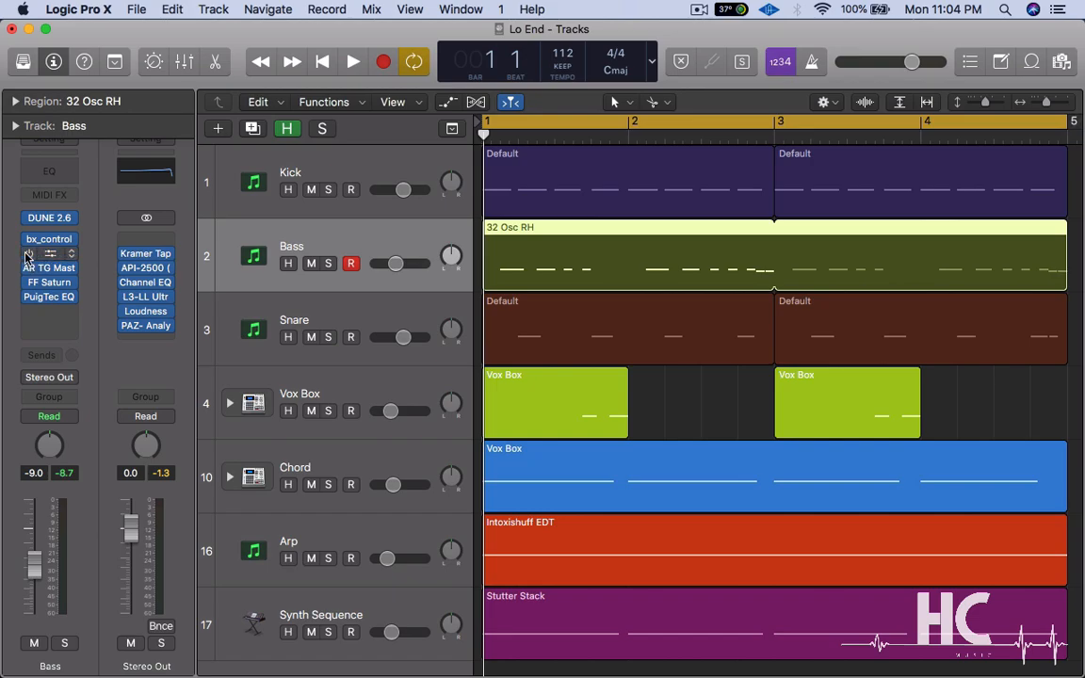
mouse_move(31, 259)
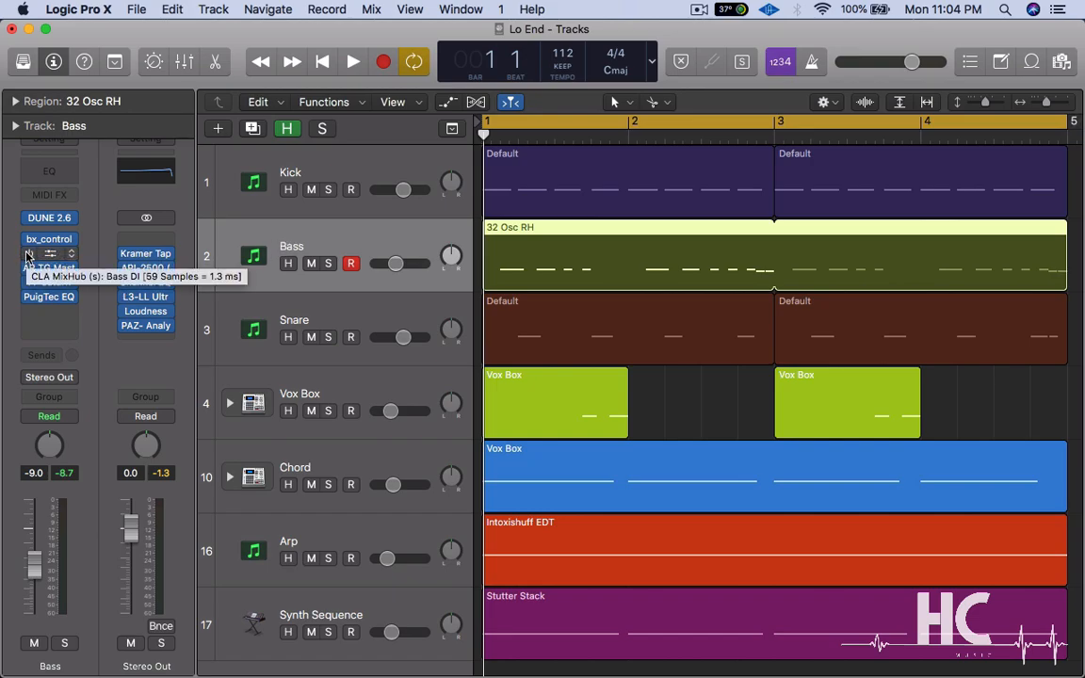
key(space)
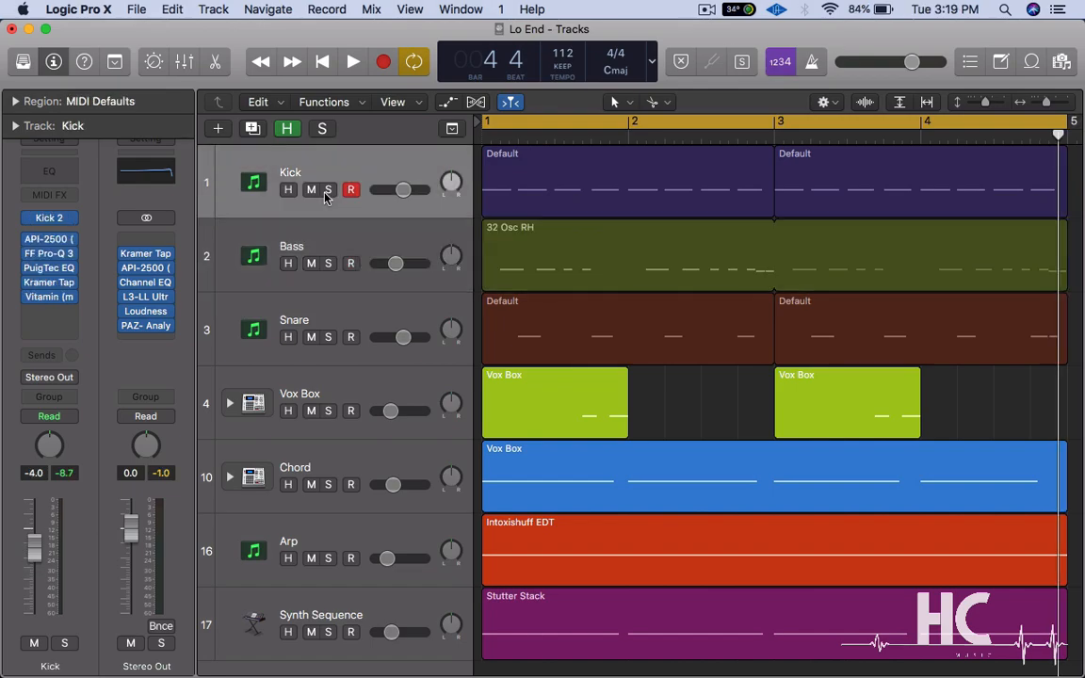
Compare the soloed Bass with its whole plug-in chain bypassed and with all plug-ins reactivated from bx_control V2 to PuigTec EQ
mouse_move(49, 242)
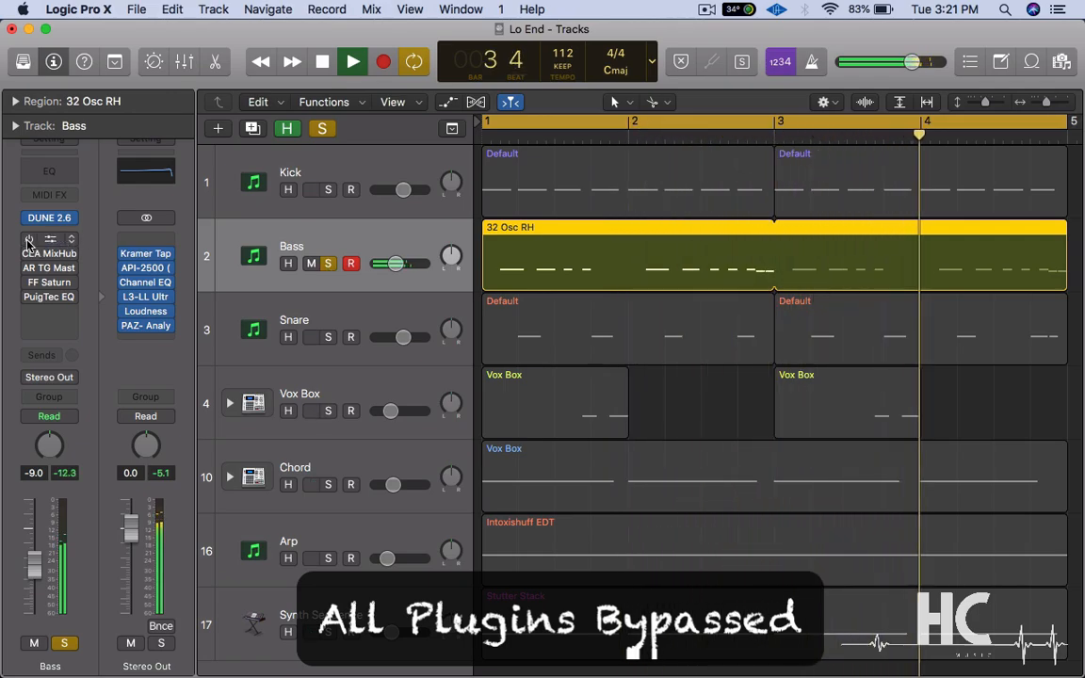
mouse_move(28, 243)
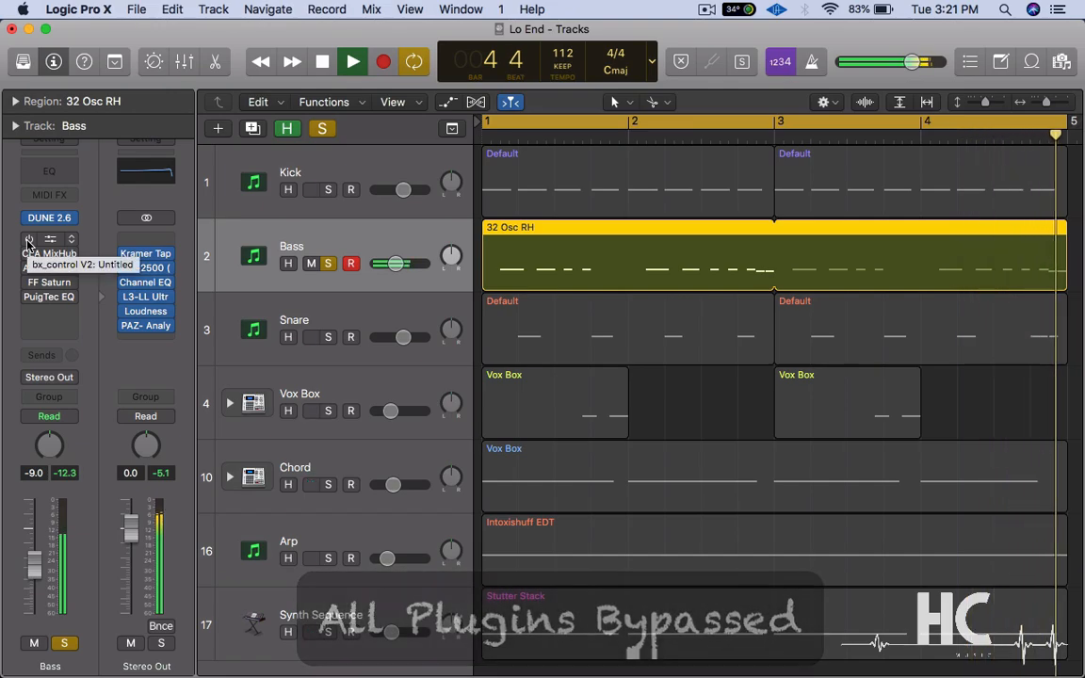
key(space)
click(28, 240)
key(space)
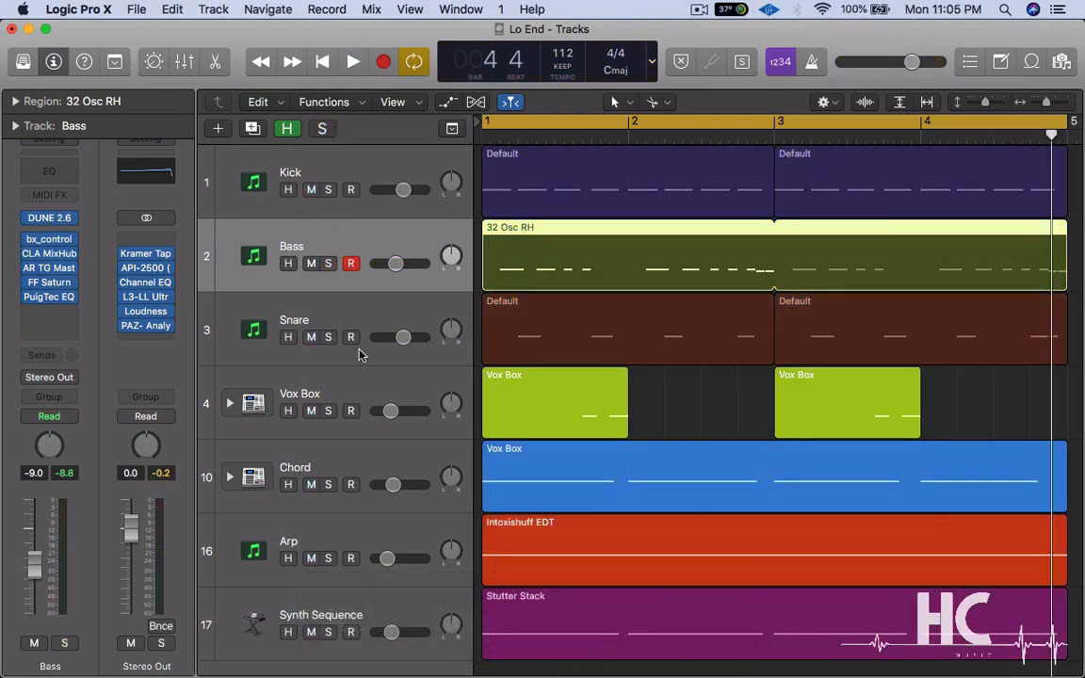
Select and solo the Arp track, play it back on its own, and stop
scroll(330, 471, down, 1)
click(361, 525)
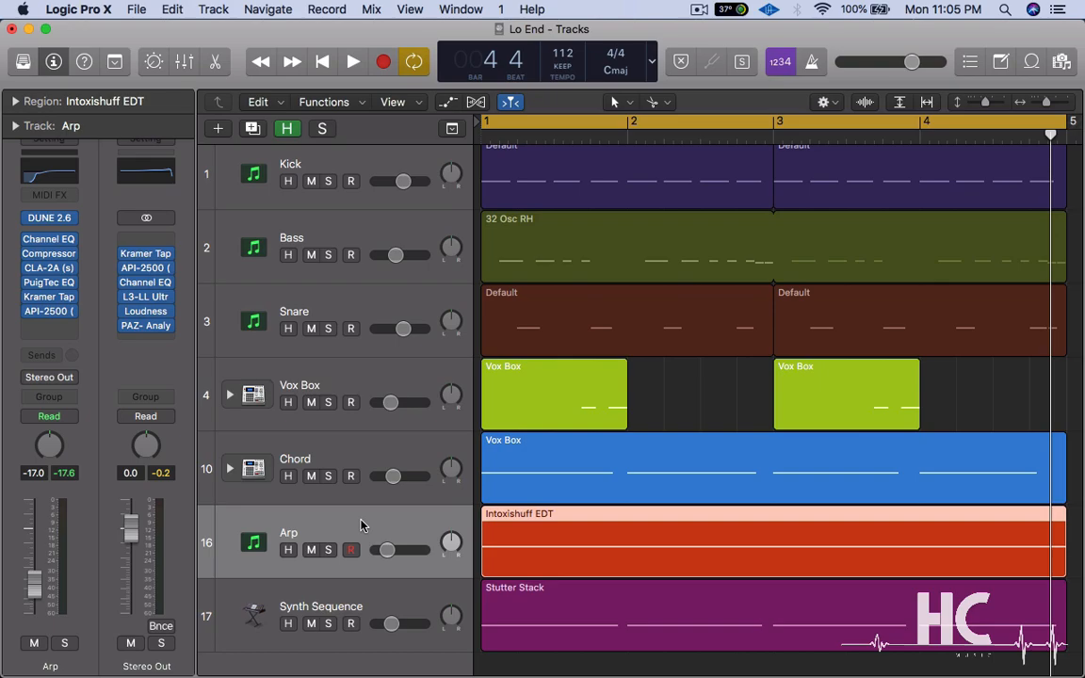
click(328, 551)
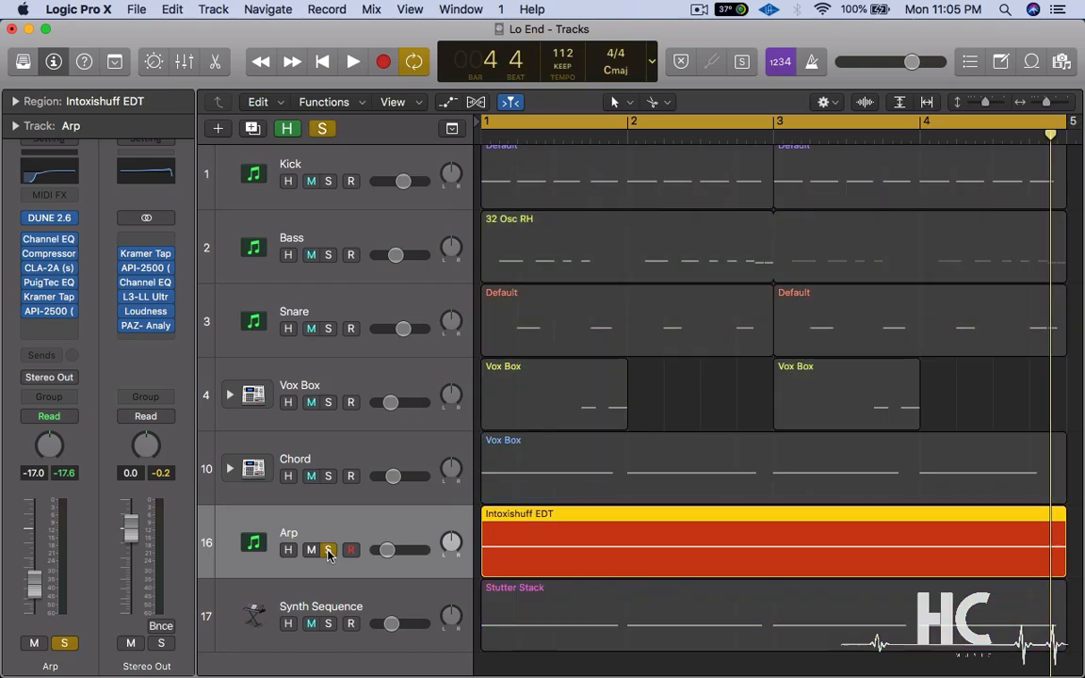
key(space)
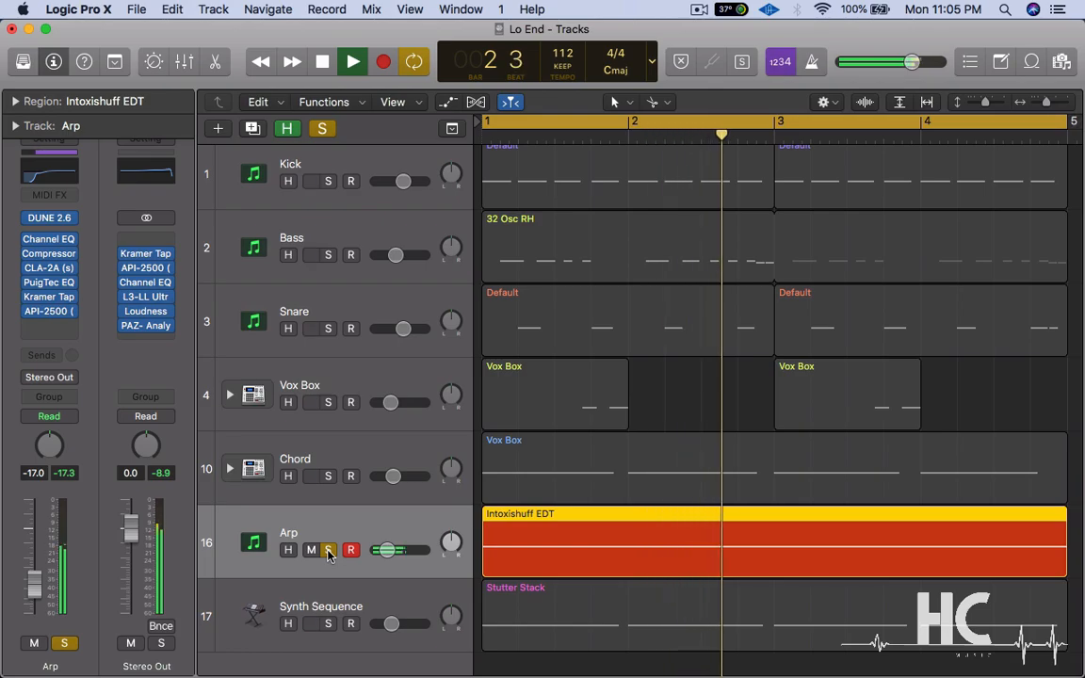
key(space)
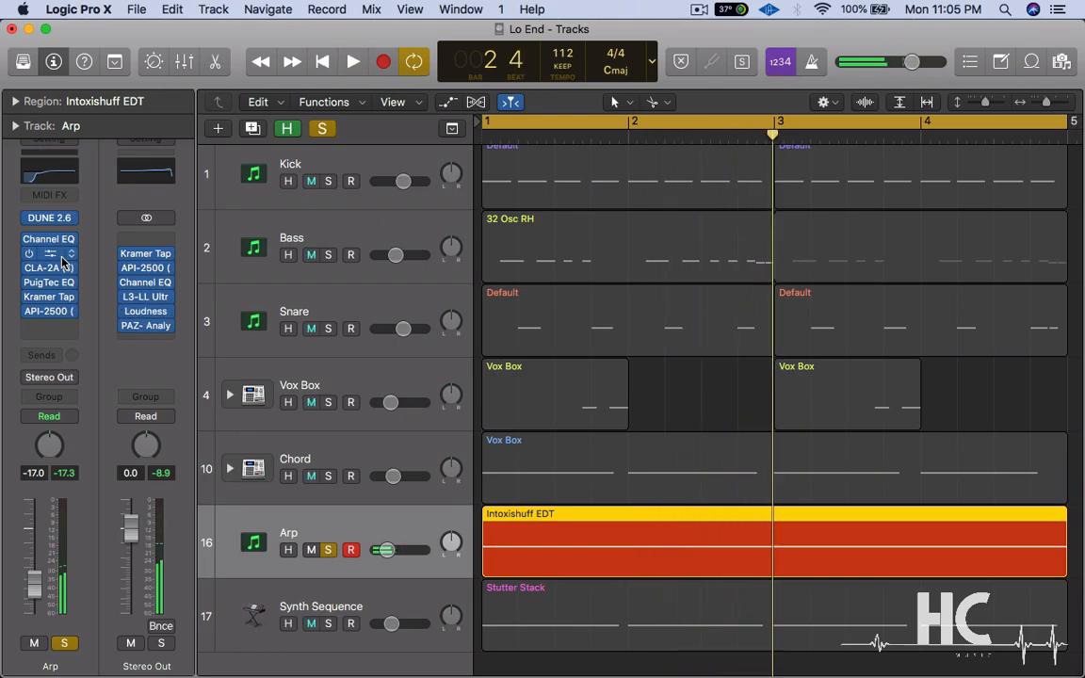
Inspect the Arp track's Compressor settings, close the plug-in, and clear the track's solo
click(51, 255)
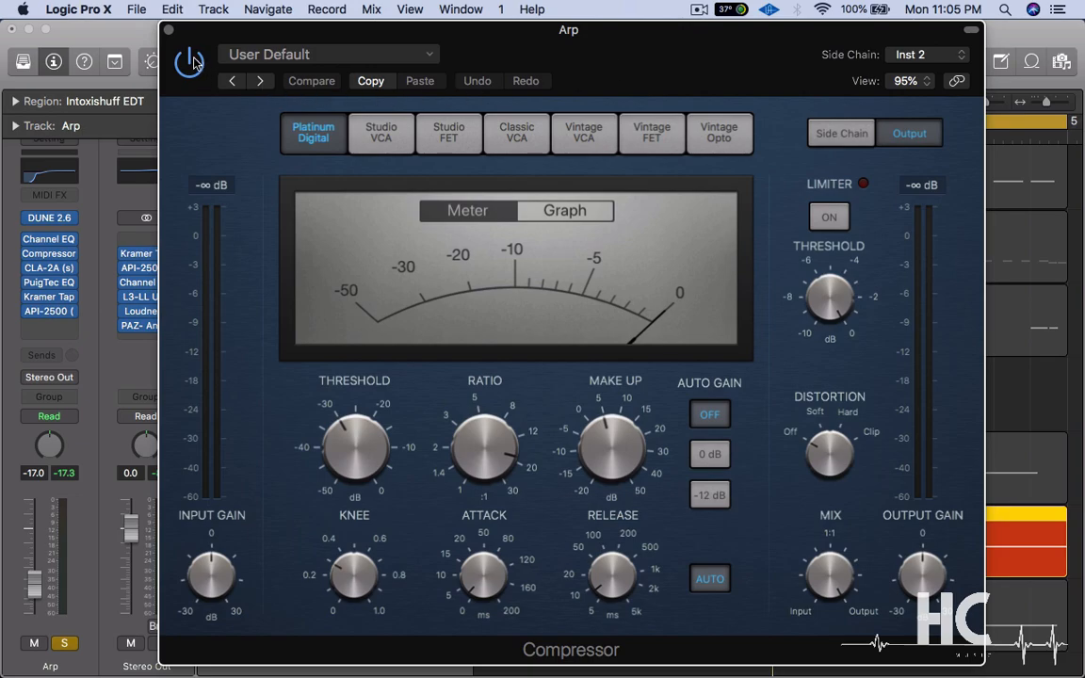
click(169, 35)
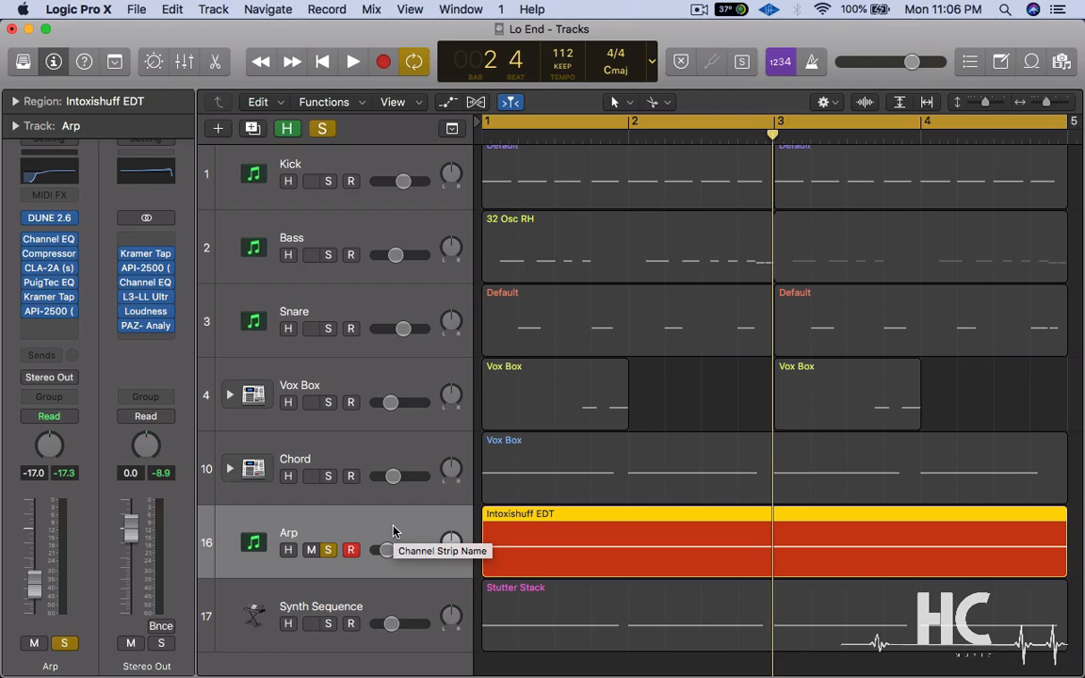
click(328, 551)
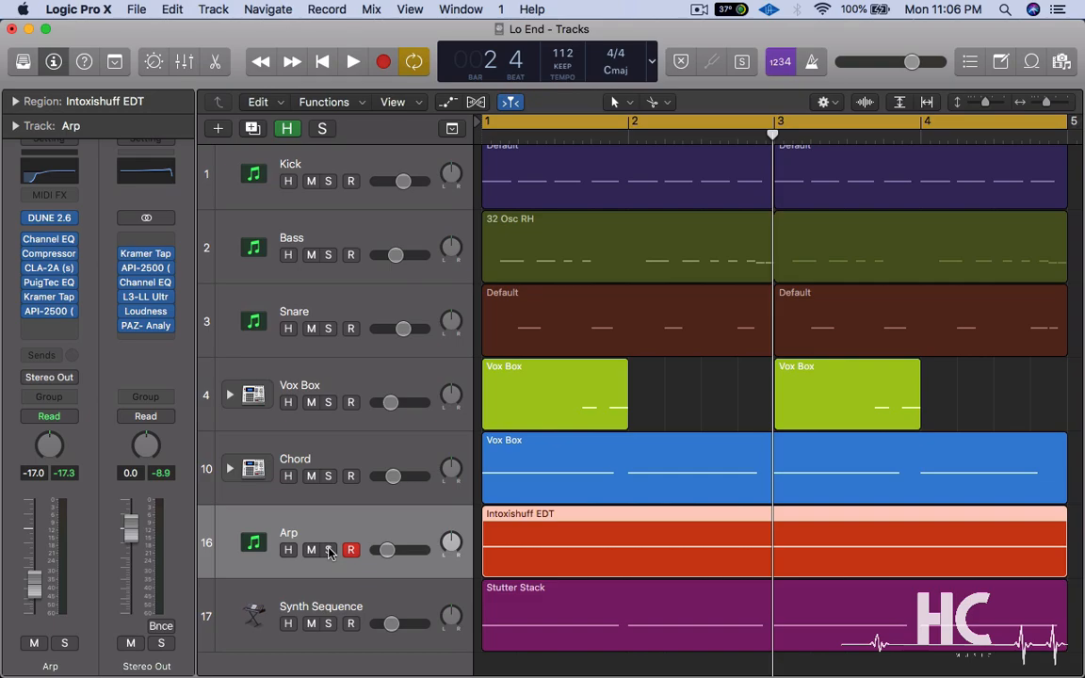
Solo the Bass and Kick tracks together, play them back, and clear all solos after stopping
click(332, 236)
key(s)
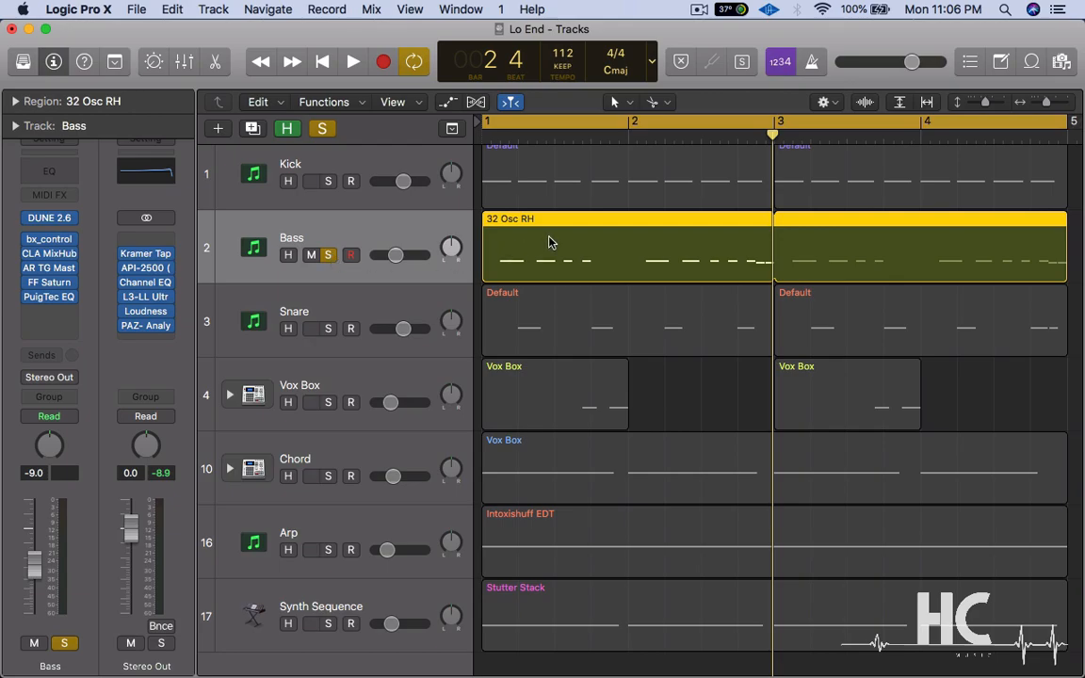
click(327, 182)
key(space)
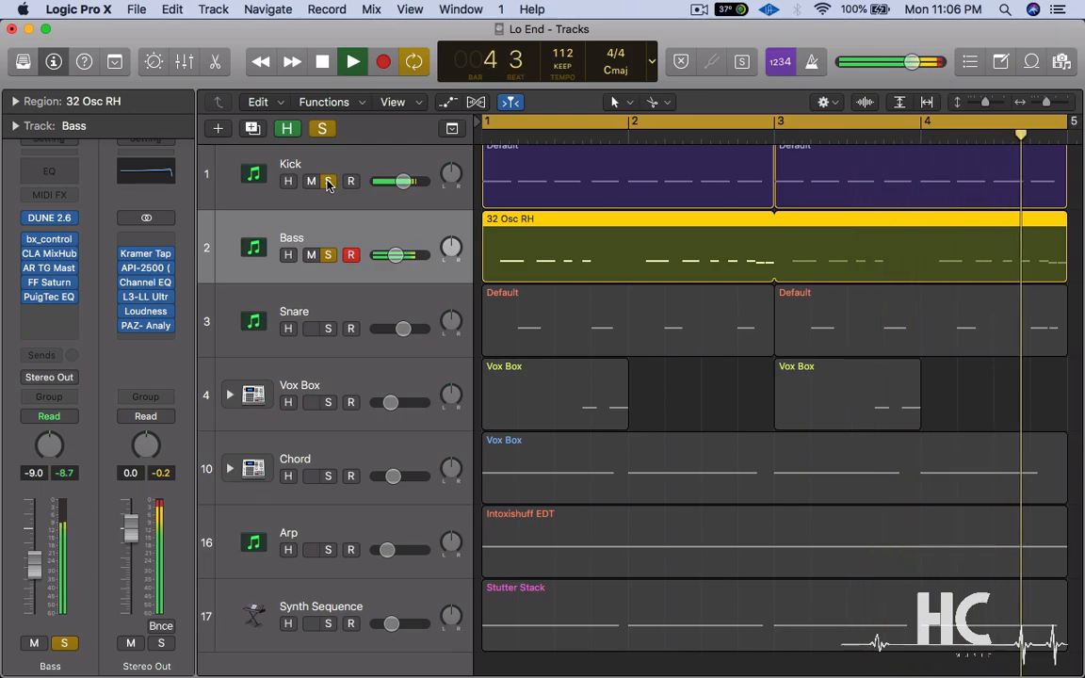
key(space)
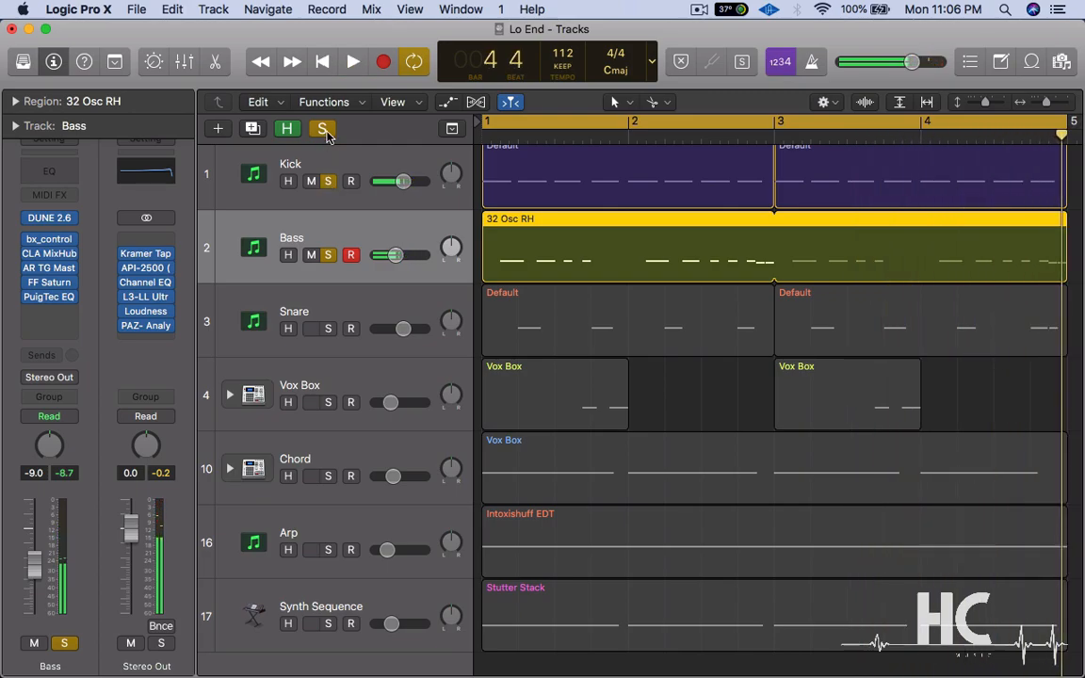
click(324, 132)
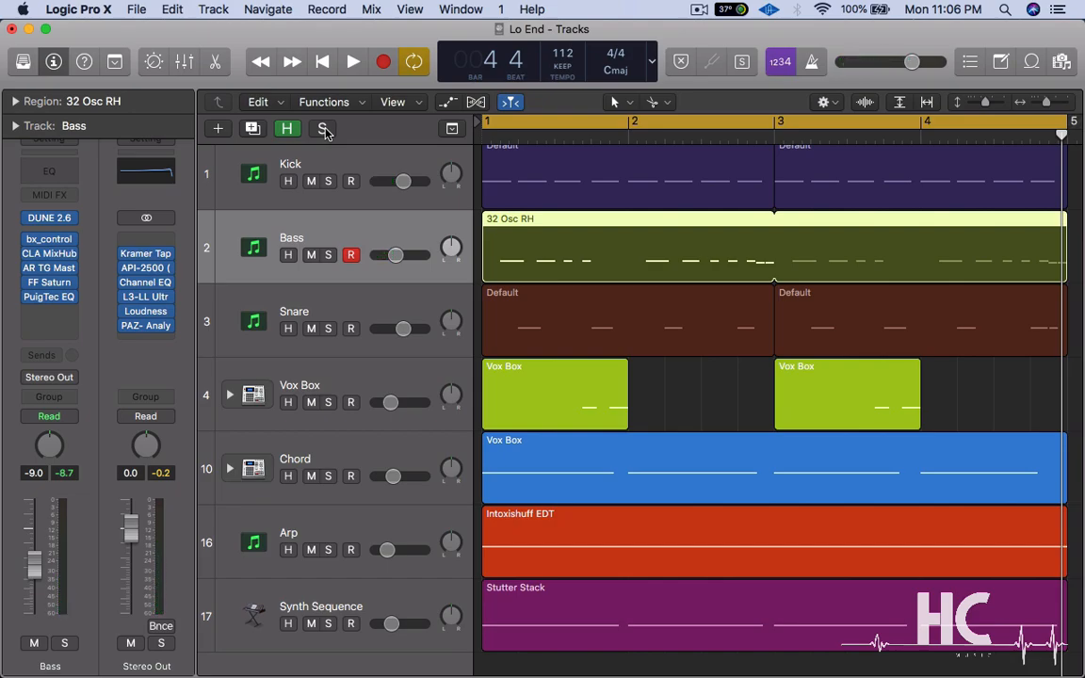
Examine the Channel EQ and L3-LL Ultramaximizer settings on the Stereo Out, closing each plug-in
mouse_move(135, 259)
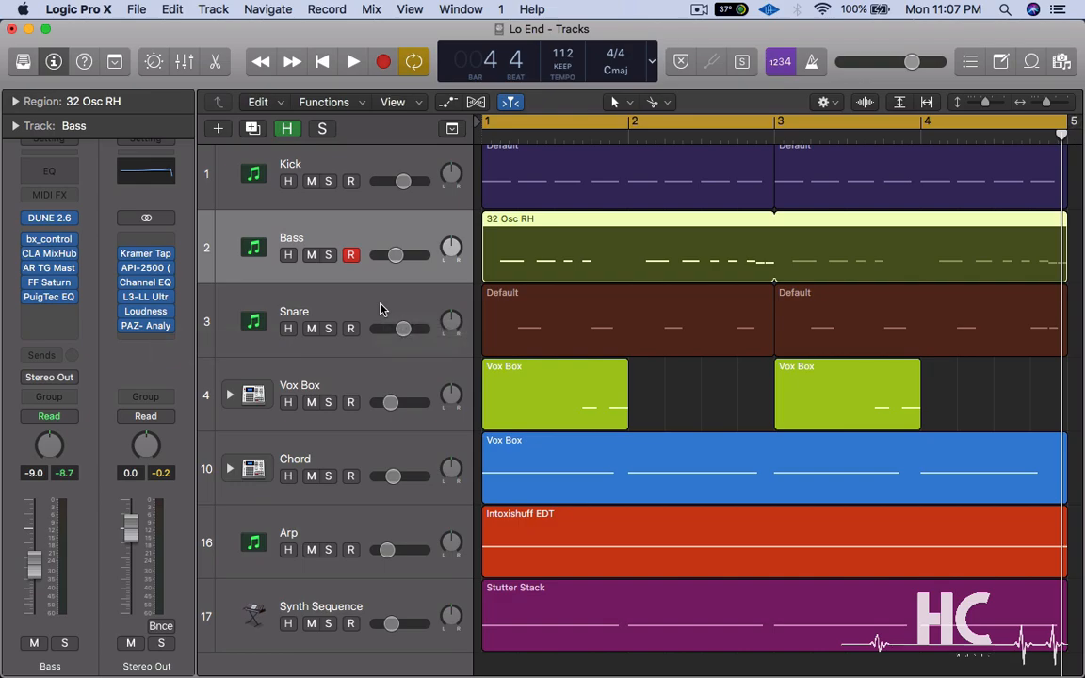
click(148, 283)
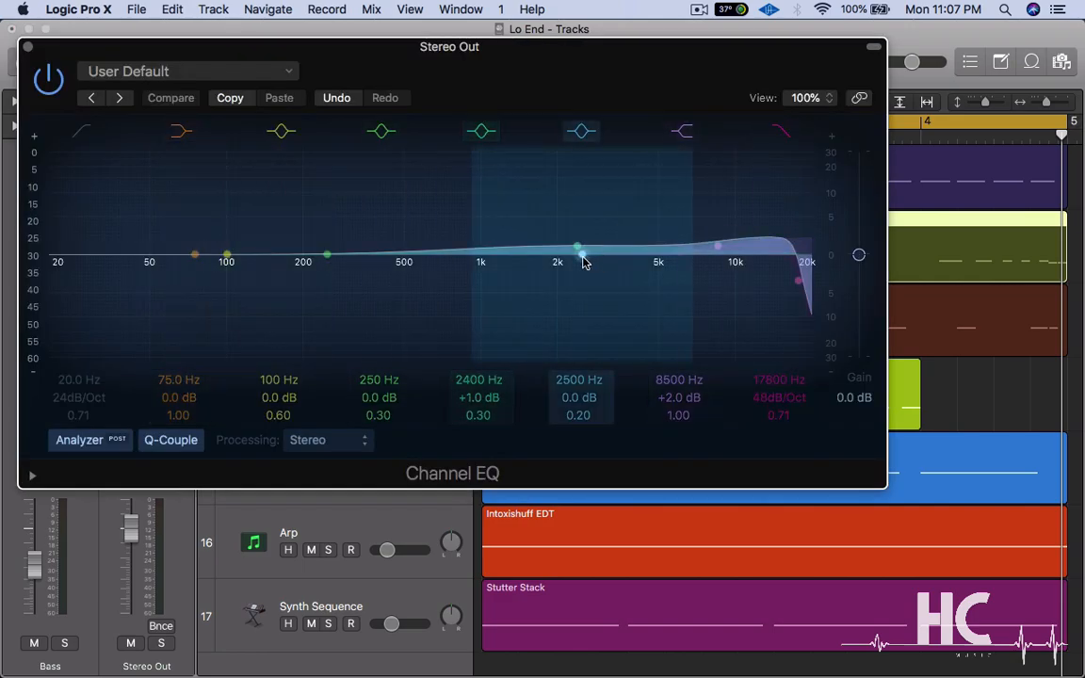
click(28, 46)
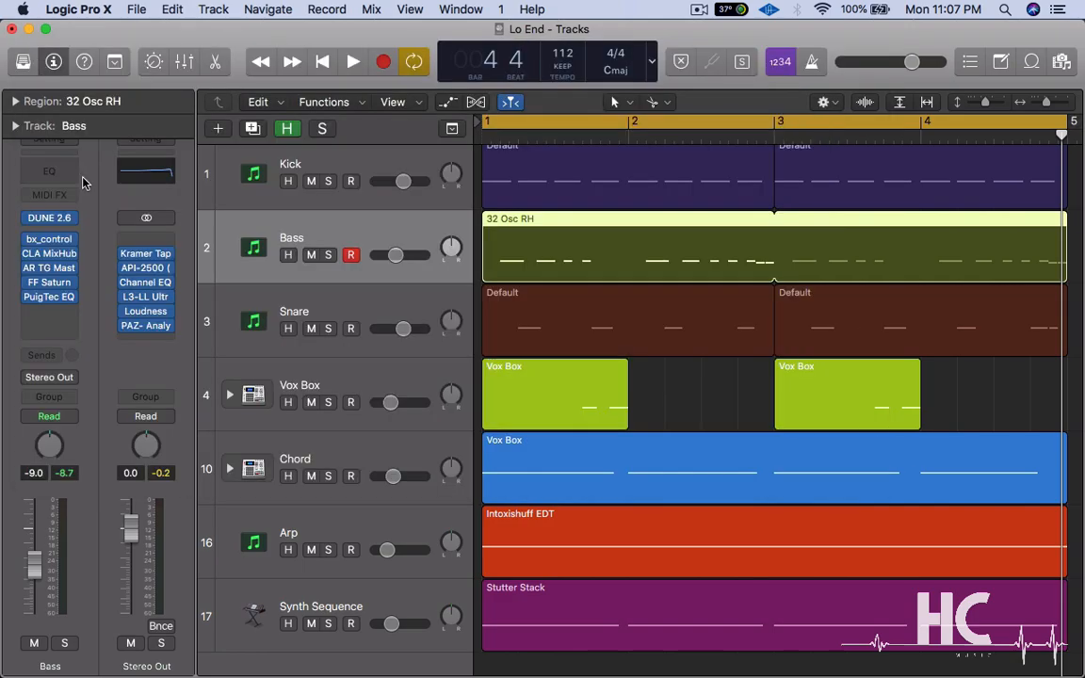
click(148, 308)
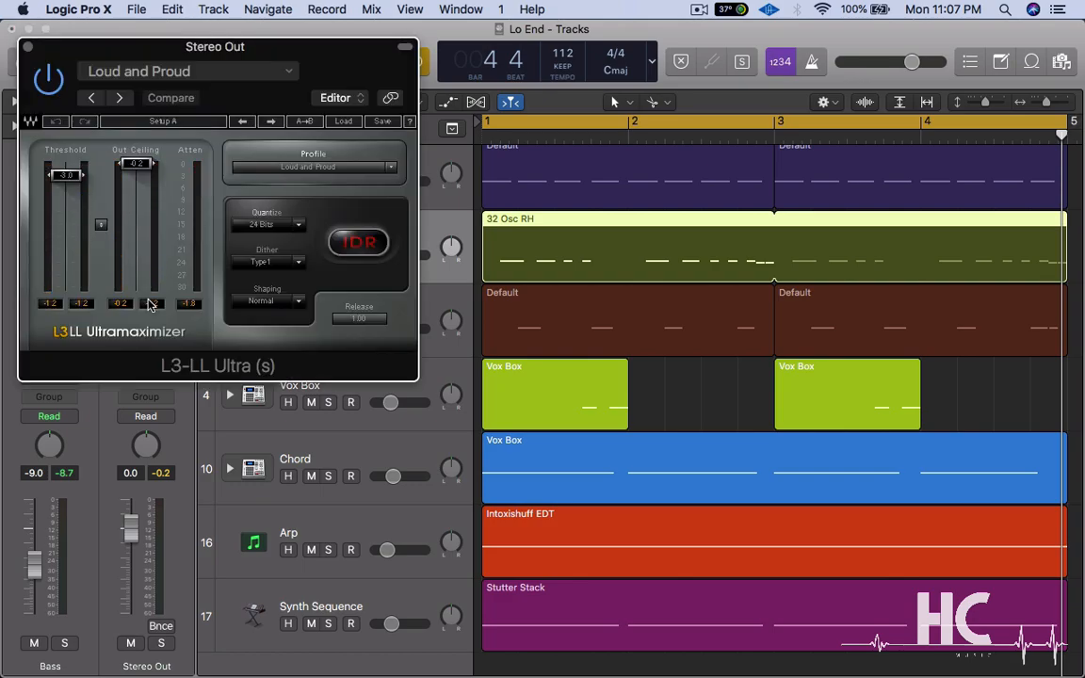
click(28, 46)
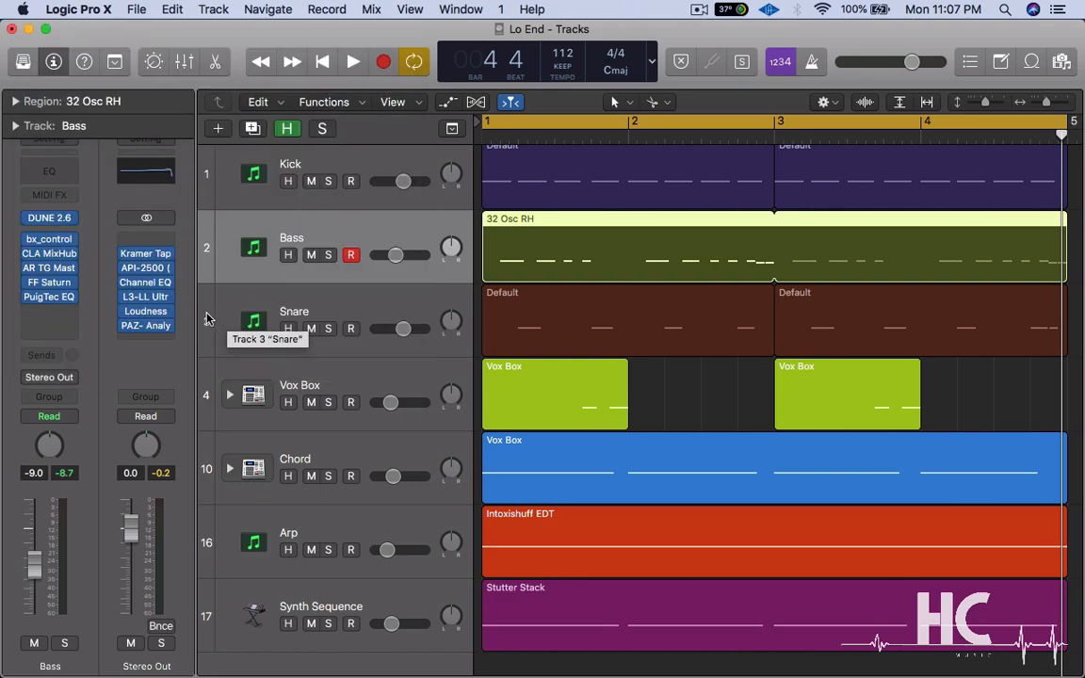
click(146, 328)
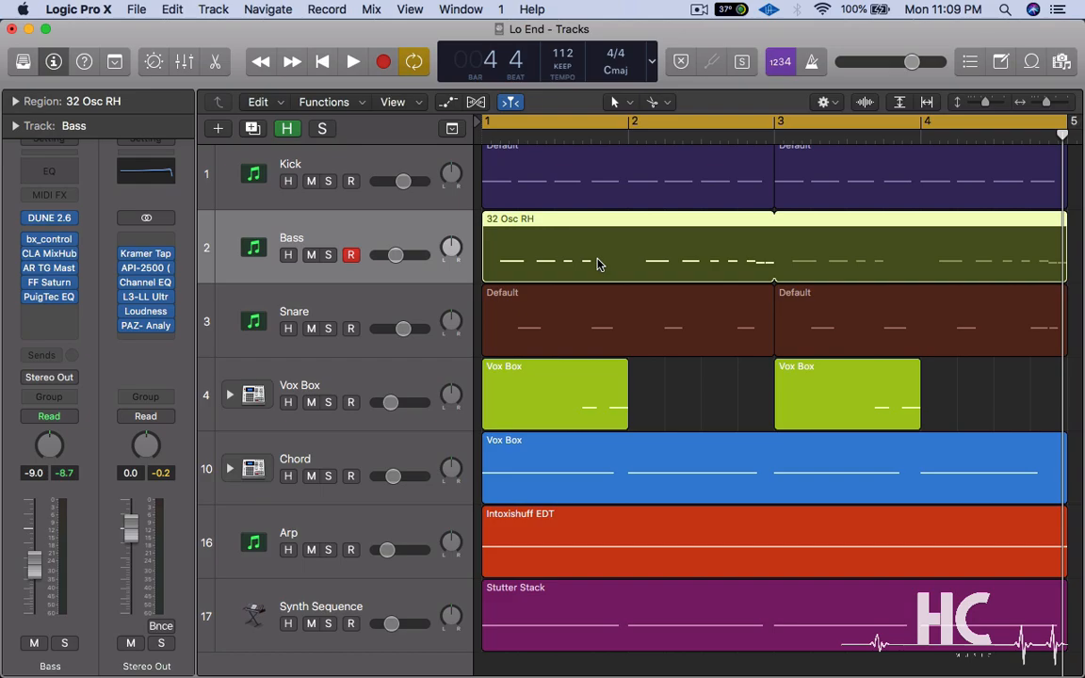
scroll(597, 264, up, 2)
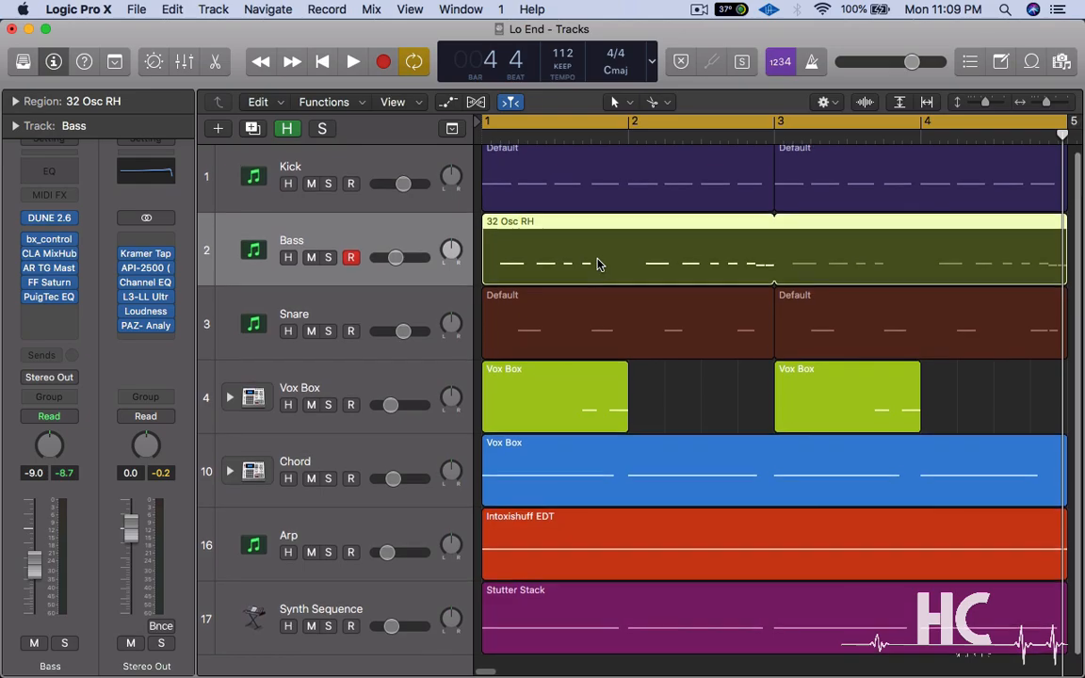